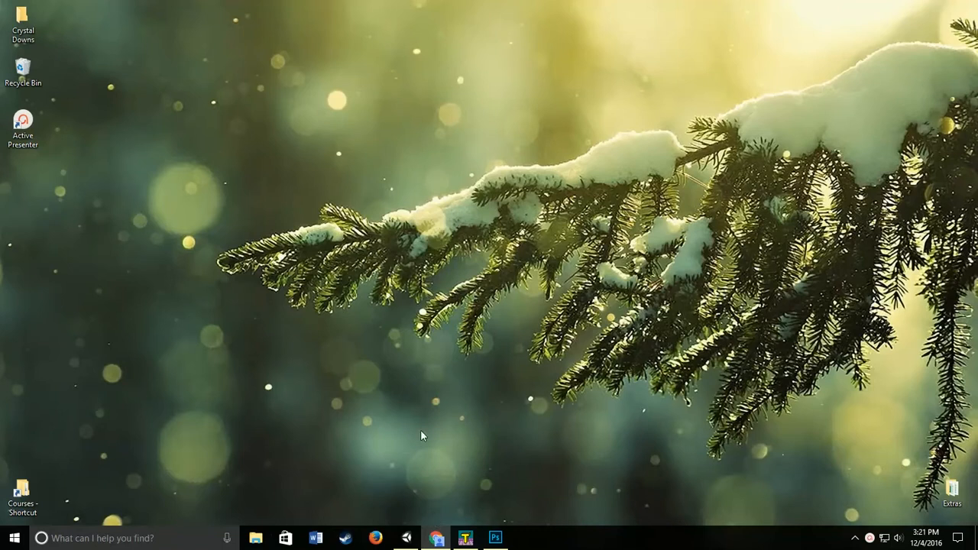
Switch to Chrome and choose Elevation as the data type to explore in the NOAA Data Access Viewer
{"action": "left_click", "coordinate": [437, 538]}
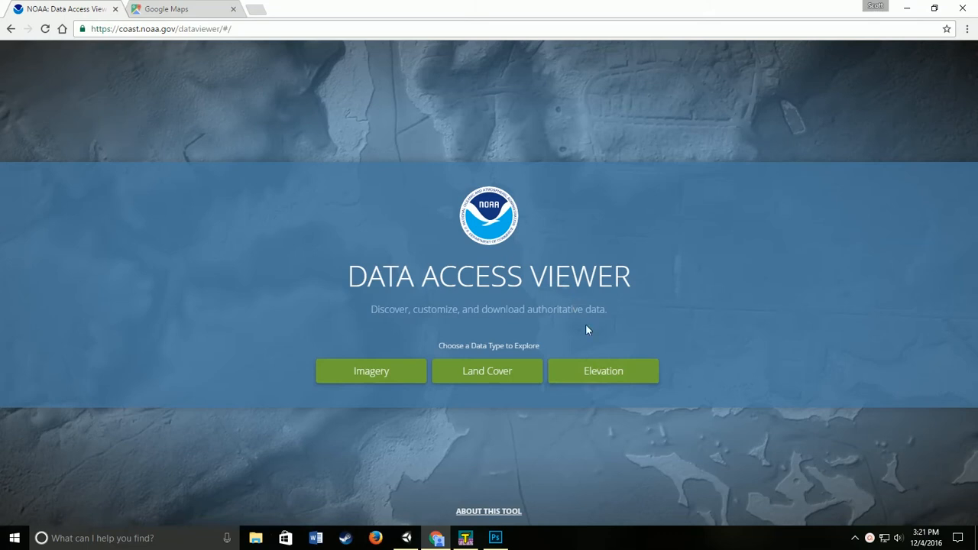
{"action": "left_click", "coordinate": [633, 373]}
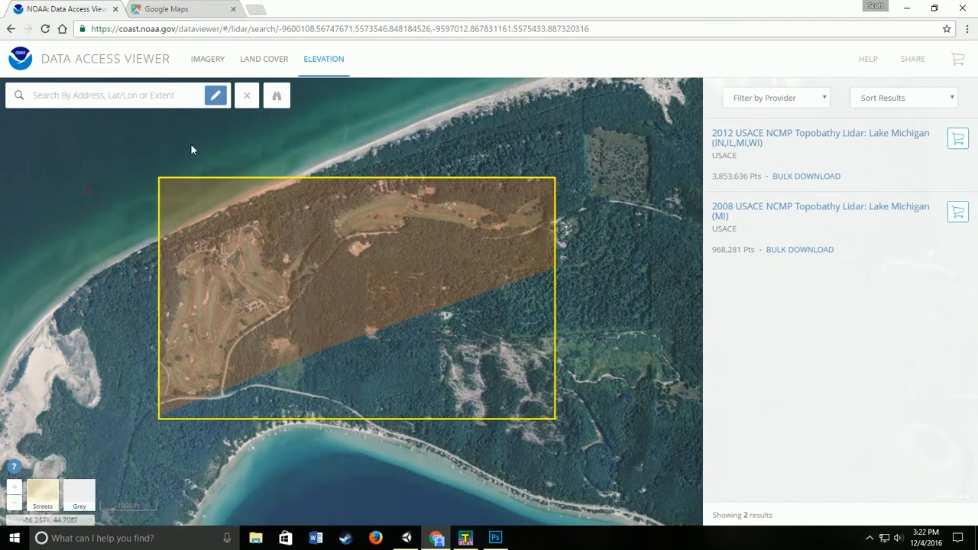
Draw a search rectangle around the golf course on Lake Michigan's northeastern shore, inside the area covered by elevation data
{"action": "scroll", "coordinate": [443, 283], "scroll_direction": "down", "scroll_amount": 10}
{"action": "scroll", "coordinate": [450, 283], "scroll_direction": "up", "scroll_amount": 5}
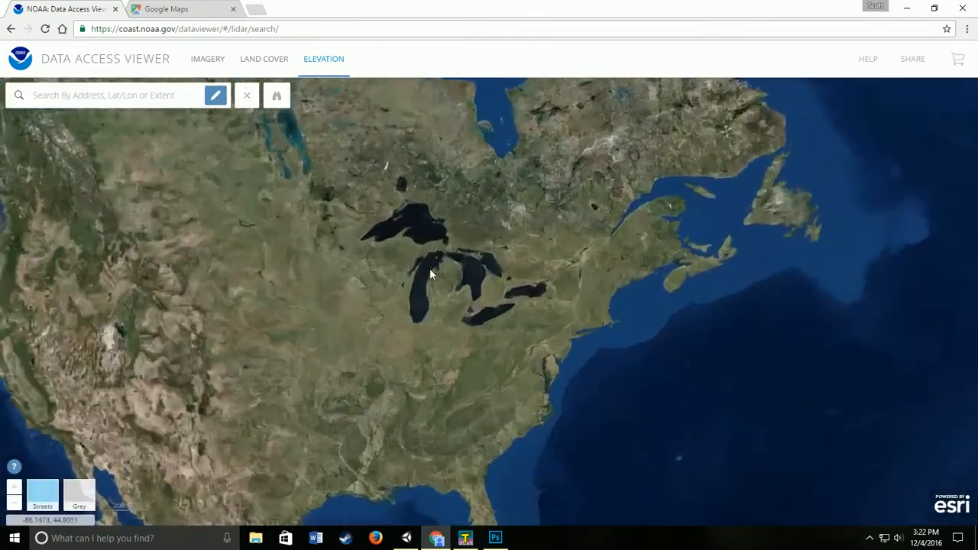
{"action": "scroll", "coordinate": [451, 274], "scroll_direction": "down", "scroll_amount": 3}
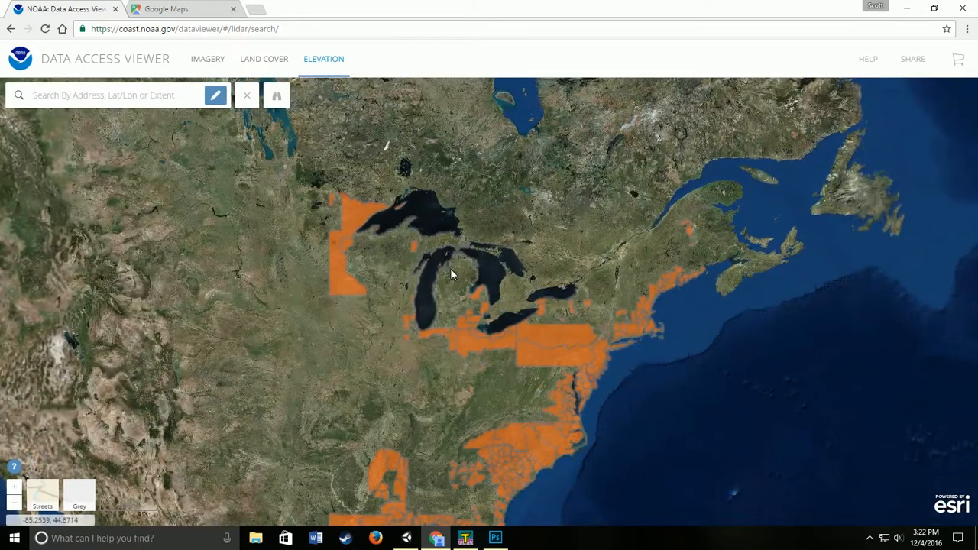
{"action": "scroll", "coordinate": [450, 268], "scroll_direction": "up", "scroll_amount": 1}
{"action": "scroll", "coordinate": [445, 255], "scroll_direction": "up", "scroll_amount": 1}
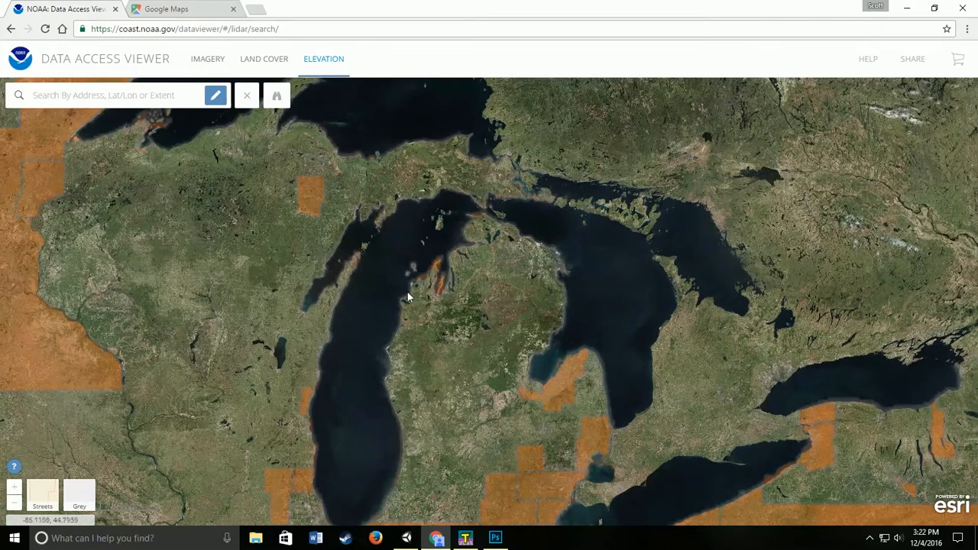
{"action": "scroll", "coordinate": [402, 303], "scroll_direction": "up", "scroll_amount": 2}
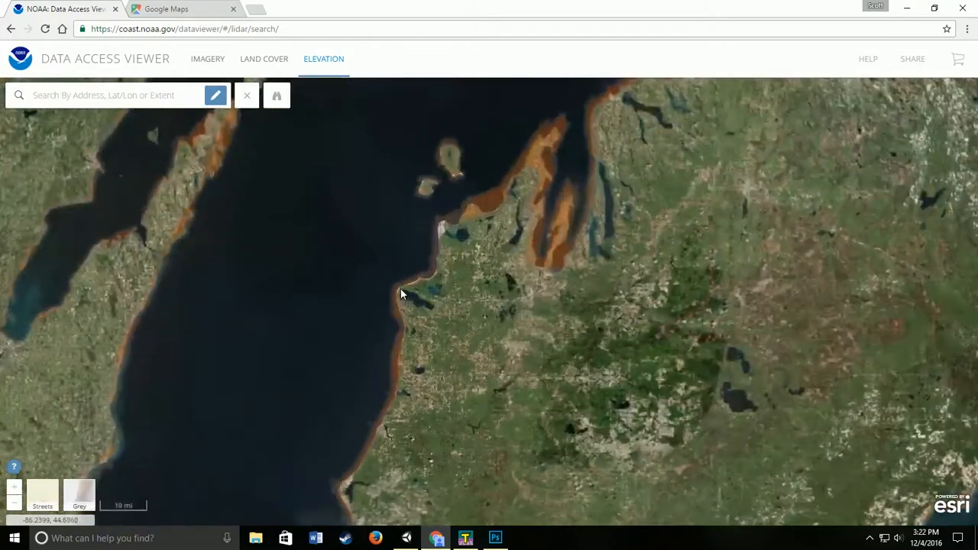
{"action": "scroll", "coordinate": [400, 288], "scroll_direction": "up", "scroll_amount": 2}
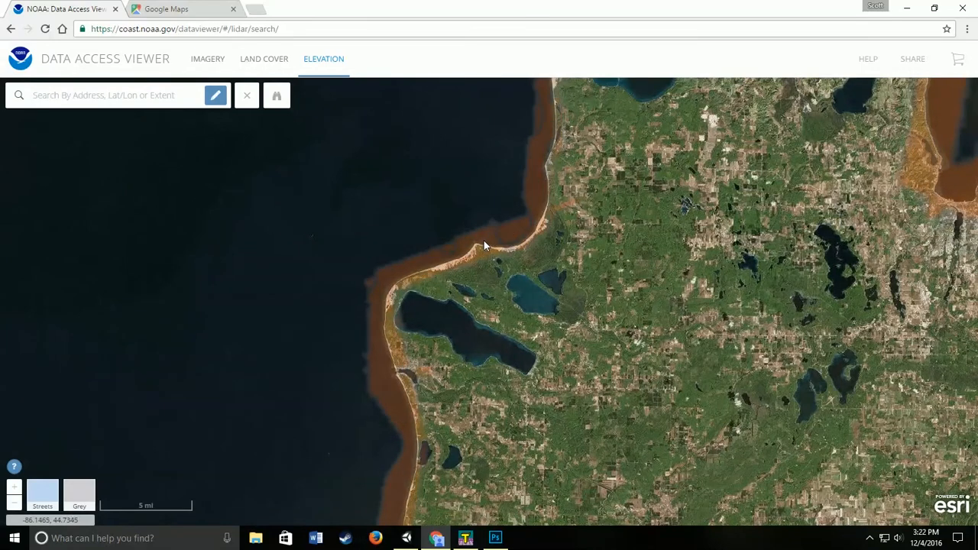
{"action": "scroll", "coordinate": [484, 241], "scroll_direction": "up", "scroll_amount": 1}
{"action": "scroll", "coordinate": [392, 312], "scroll_direction": "up", "scroll_amount": 2}
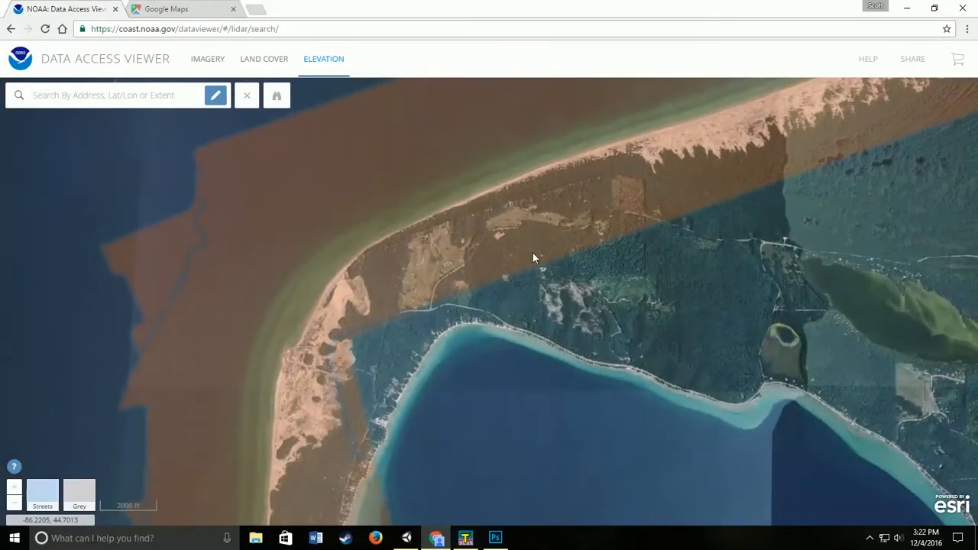
{"action": "left_click_drag", "start_coordinate": [532, 252], "coordinate": [619, 252]}
{"action": "scroll", "coordinate": [580, 238], "scroll_direction": "up", "scroll_amount": 1}
{"action": "left_click_drag", "start_coordinate": [581, 285], "coordinate": [599, 276]}
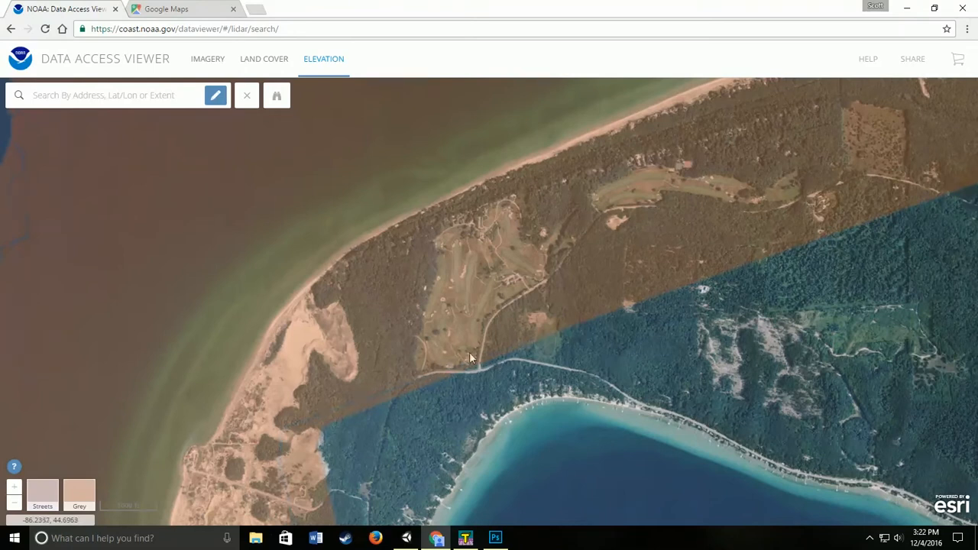
{"action": "left_click", "coordinate": [218, 99]}
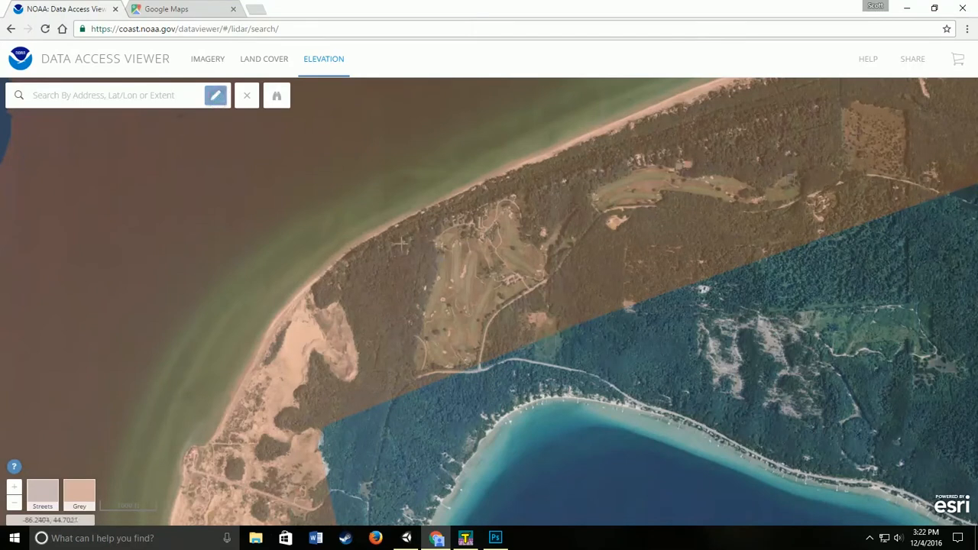
{"action": "mouse_move", "coordinate": [852, 101]}
{"action": "left_mouse_down"}
{"action": "mouse_move", "coordinate": [839, 131]}
{"action": "mouse_move", "coordinate": [330, 400]}
{"action": "mouse_move", "coordinate": [335, 409]}
{"action": "left_mouse_up"}
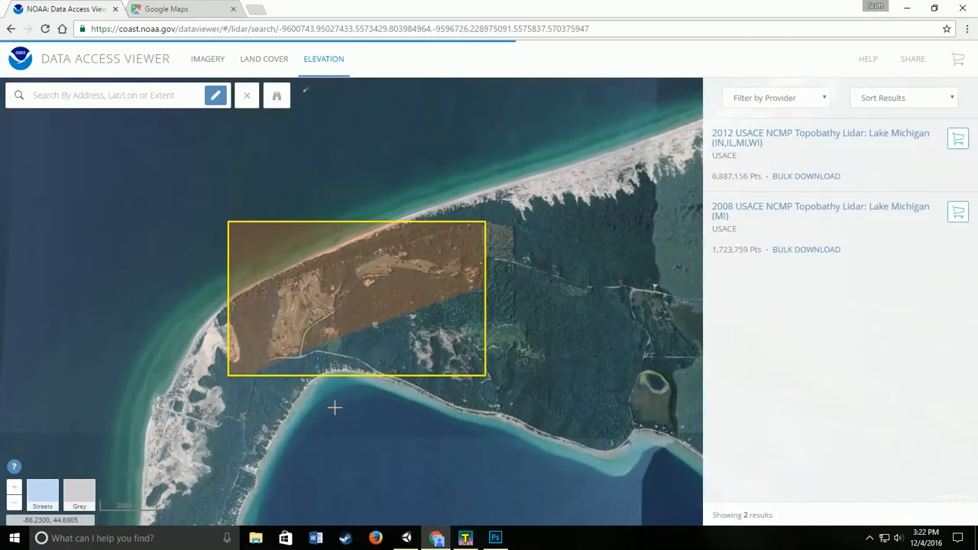
Compare the map coverage of both lidar datasets and review the attributes of the 2012 USACE NCMP Topobathy Lidar dataset
{"action": "mouse_move", "coordinate": [831, 152]}
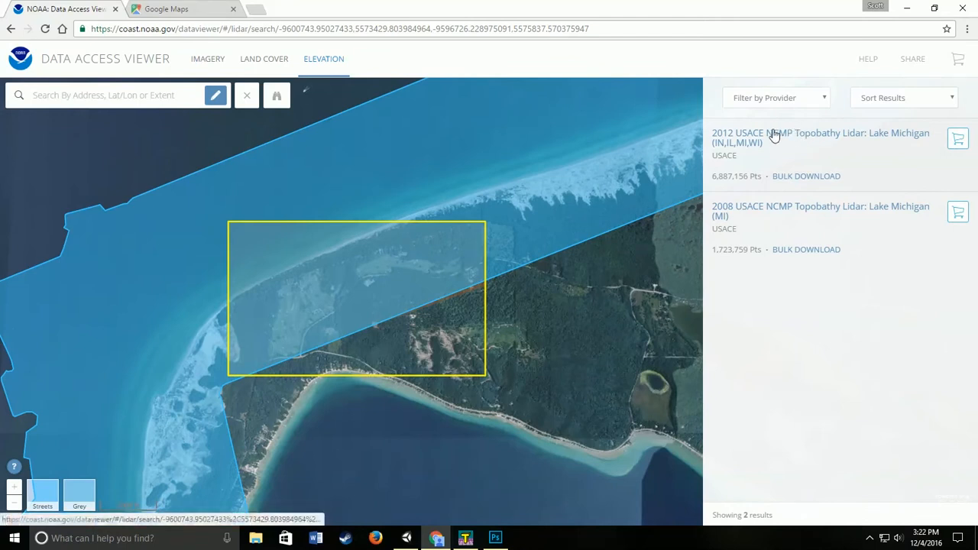
{"action": "mouse_move", "coordinate": [764, 207]}
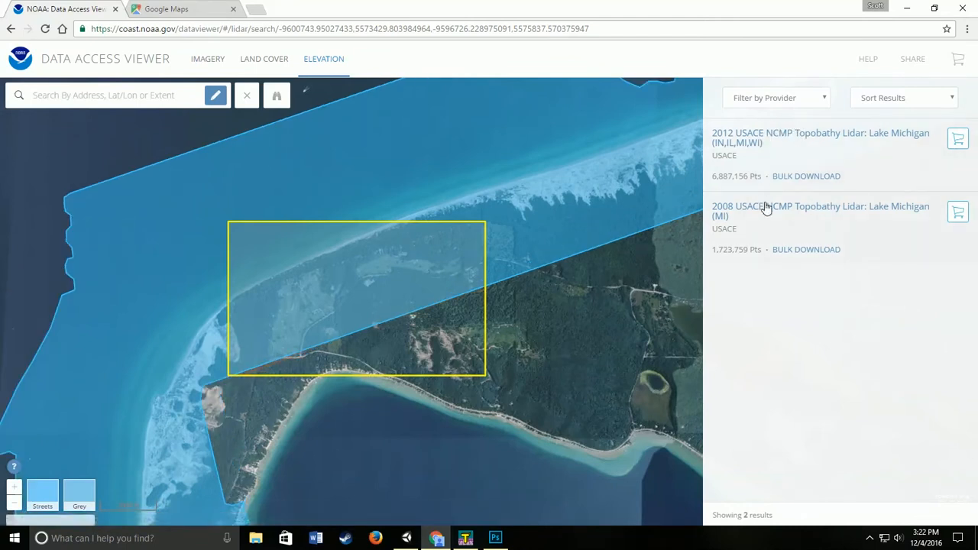
{"action": "mouse_move", "coordinate": [759, 190]}
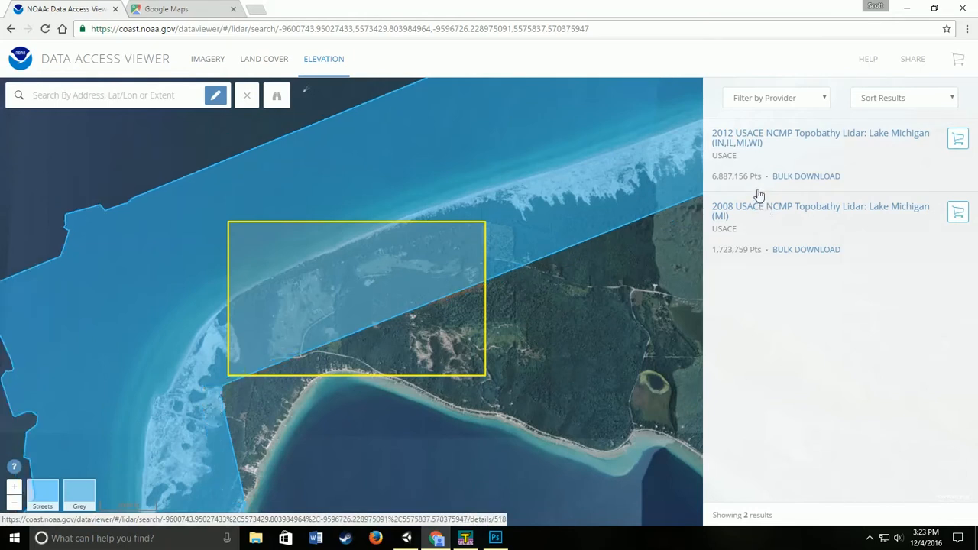
{"action": "left_click", "coordinate": [755, 144]}
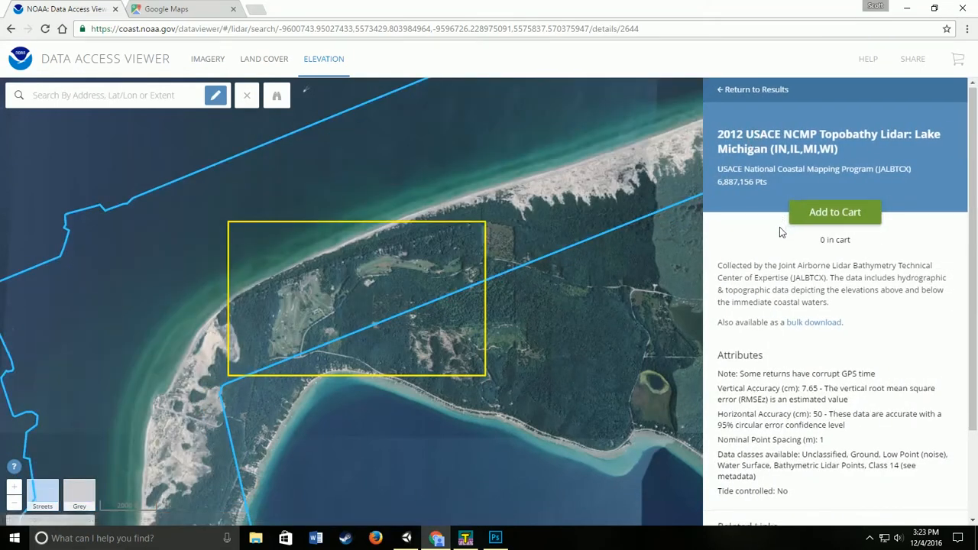
{"action": "scroll", "coordinate": [780, 308], "scroll_direction": "down", "scroll_amount": 1}
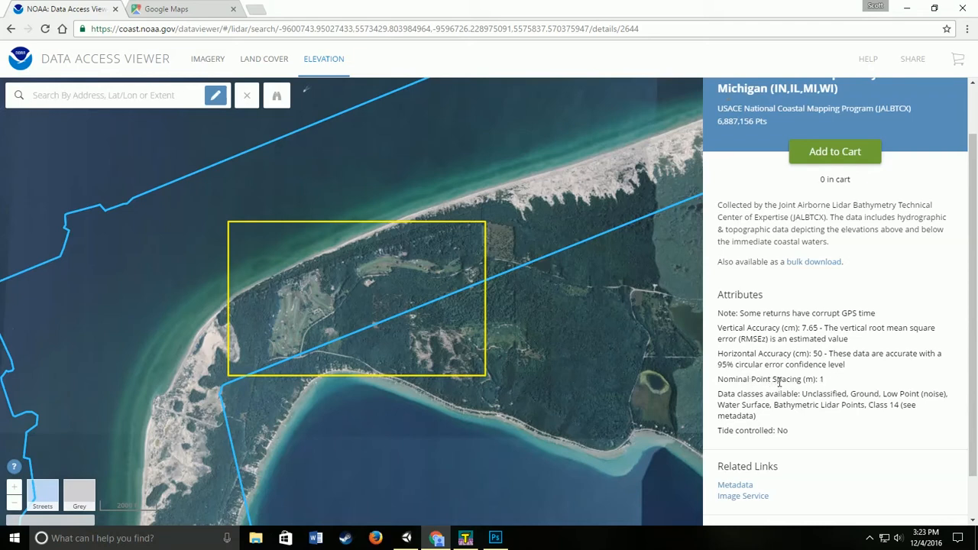
{"action": "scroll", "coordinate": [809, 325], "scroll_direction": "up", "scroll_amount": 1}
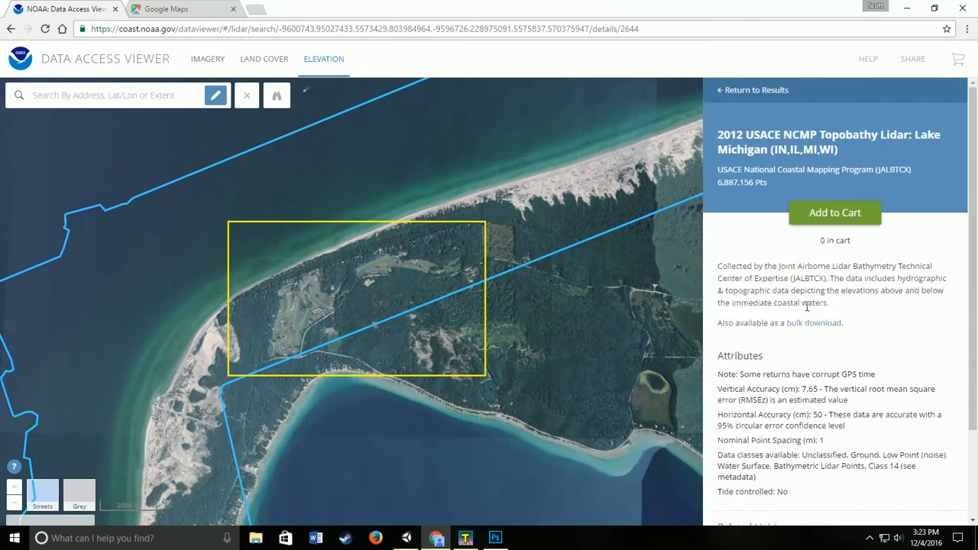
{"action": "left_click", "coordinate": [746, 91]}
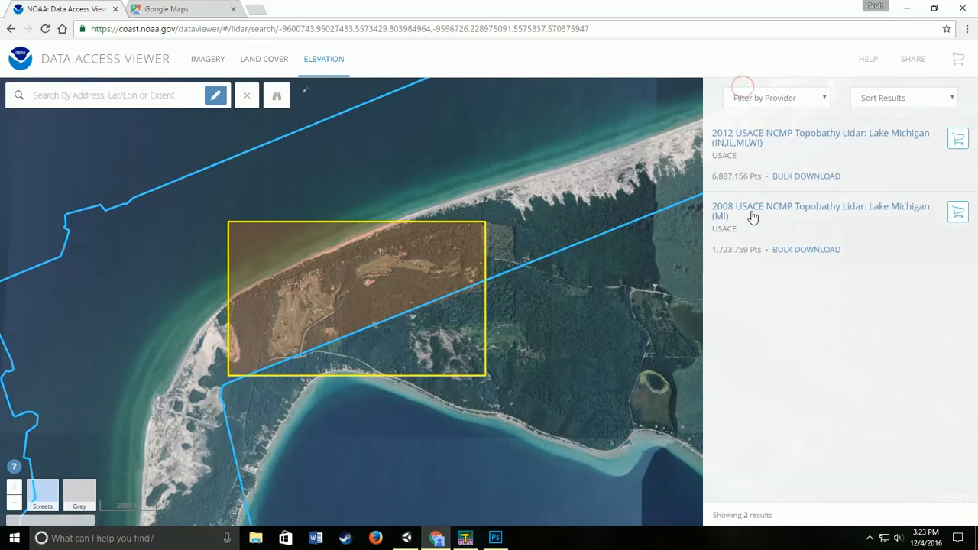
Check the nominal point spacing of the 2008 USACE NCMP Topobathy Lidar dataset and return to the results
{"action": "left_click", "coordinate": [751, 208]}
{"action": "scroll", "coordinate": [781, 256], "scroll_direction": "down", "scroll_amount": 1}
{"action": "scroll", "coordinate": [781, 256], "scroll_direction": "down", "scroll_amount": 1}
{"action": "left_click_drag", "start_coordinate": [830, 340], "coordinate": [719, 339]}
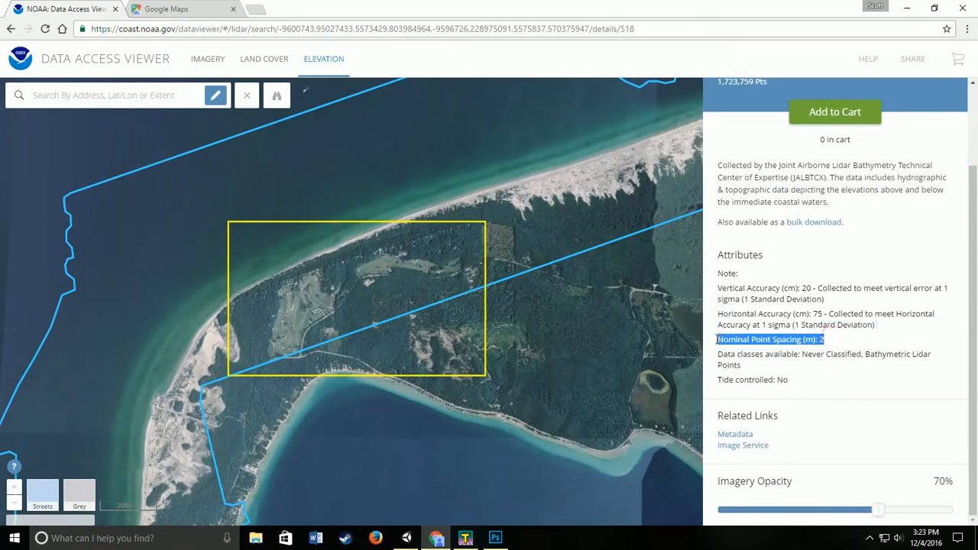
{"action": "scroll", "coordinate": [732, 329], "scroll_direction": "up", "scroll_amount": 3}
{"action": "left_click", "coordinate": [747, 92]}
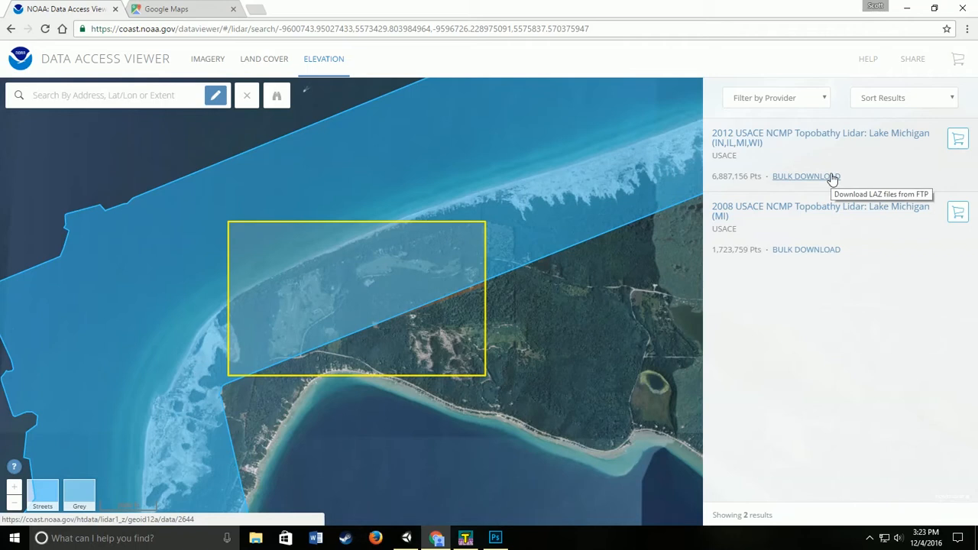
Add the 2012 USACE NCMP Topobathy Lidar and the 2011 Eastern Lake Michigan Natural Color 8 Bit Imagery to the cart
{"action": "left_click", "coordinate": [960, 143]}
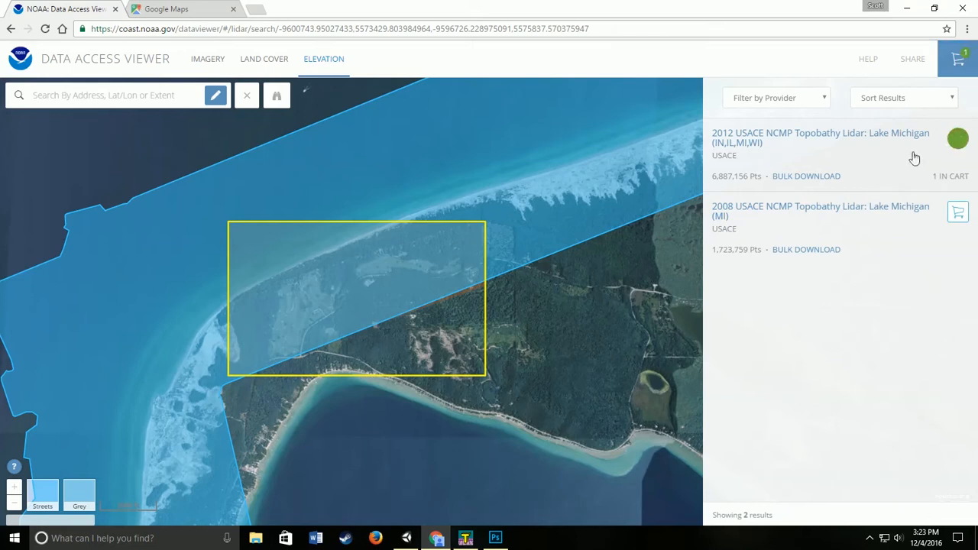
{"action": "left_click", "coordinate": [208, 60]}
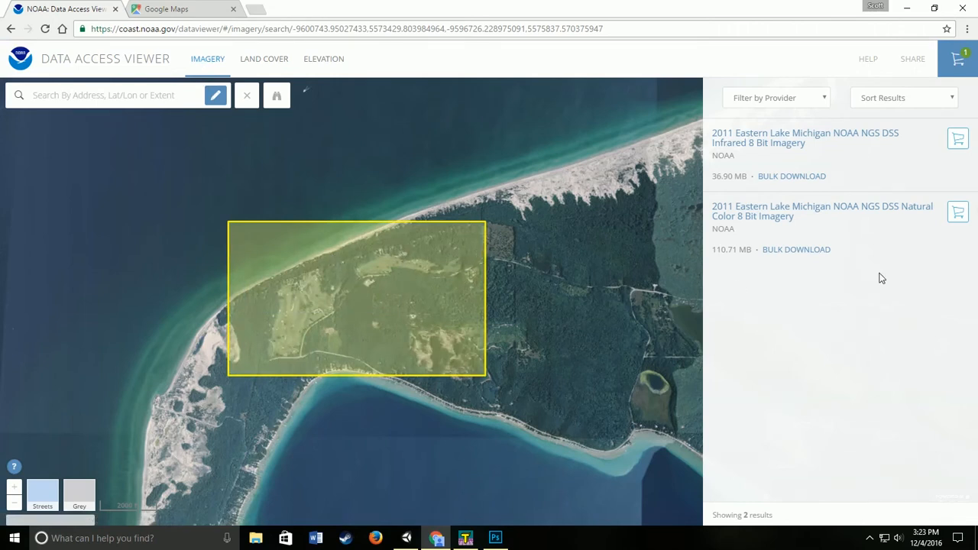
{"action": "mouse_move", "coordinate": [854, 142]}
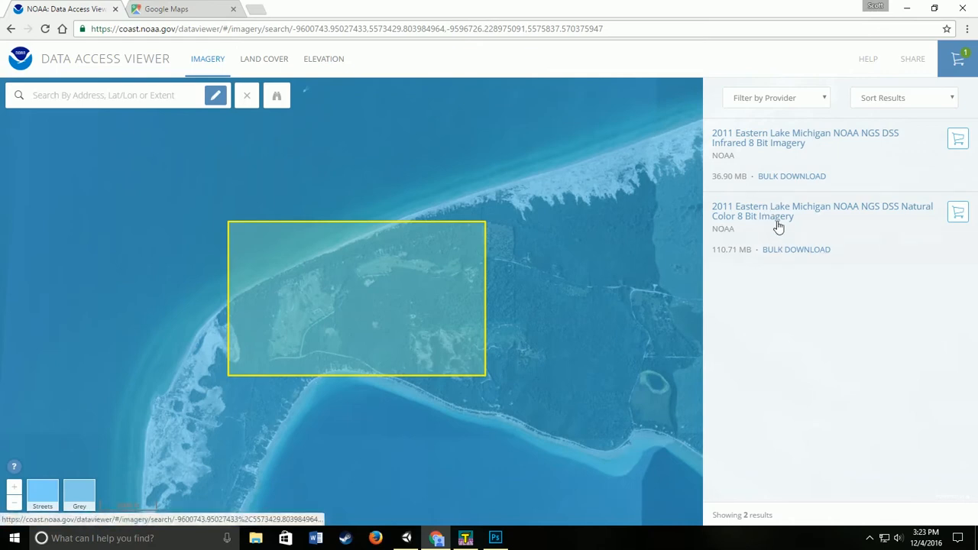
{"action": "left_click", "coordinate": [959, 213]}
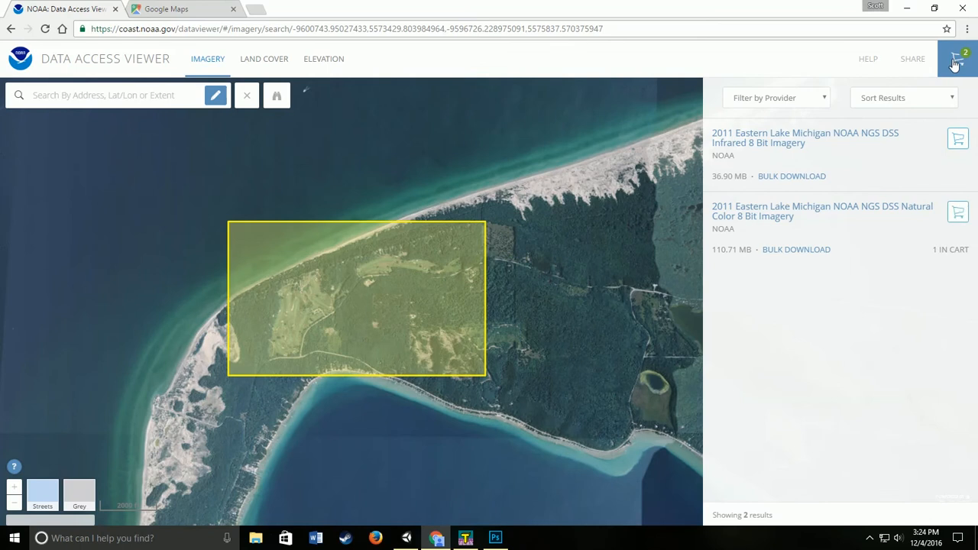
Proceed from the cart to data provisioning and choose Grid - GeoTiff 32-bit as the lidar output format
{"action": "left_click", "coordinate": [955, 64]}
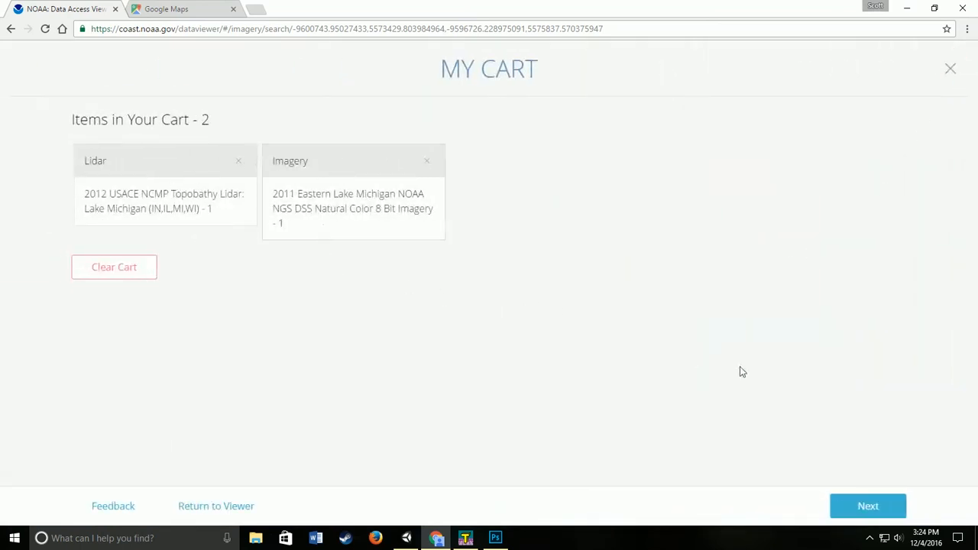
{"action": "left_click", "coordinate": [868, 508]}
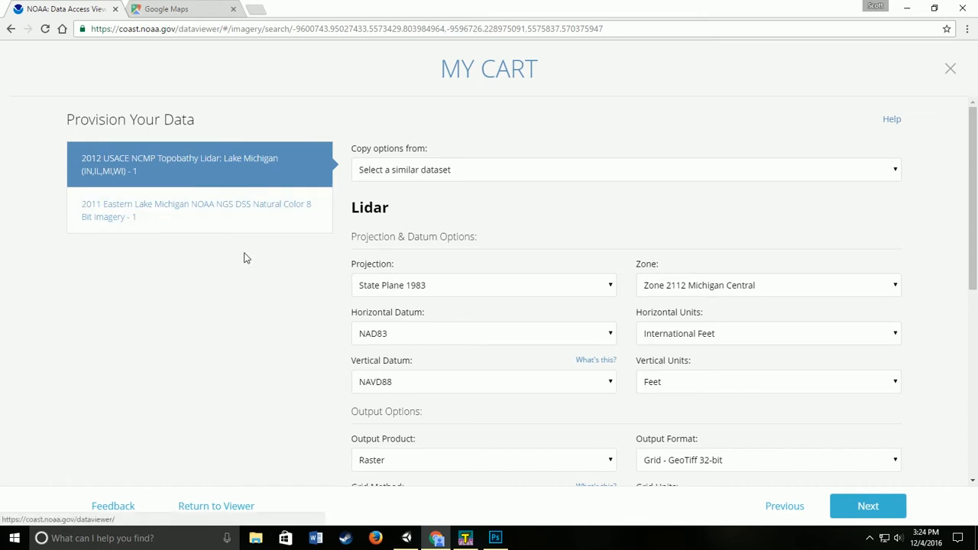
{"action": "scroll", "coordinate": [245, 258], "scroll_direction": "down", "scroll_amount": 1}
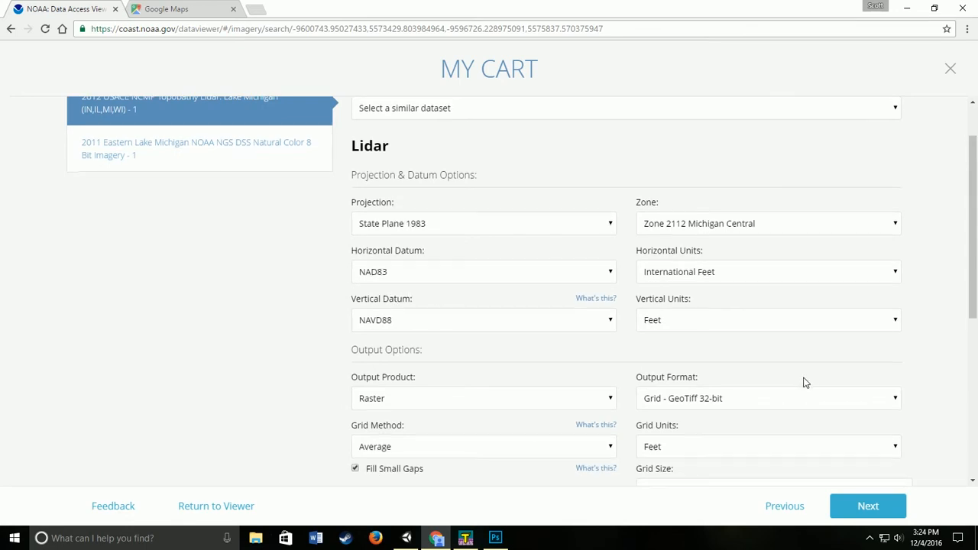
{"action": "scroll", "coordinate": [804, 382], "scroll_direction": "down", "scroll_amount": 1}
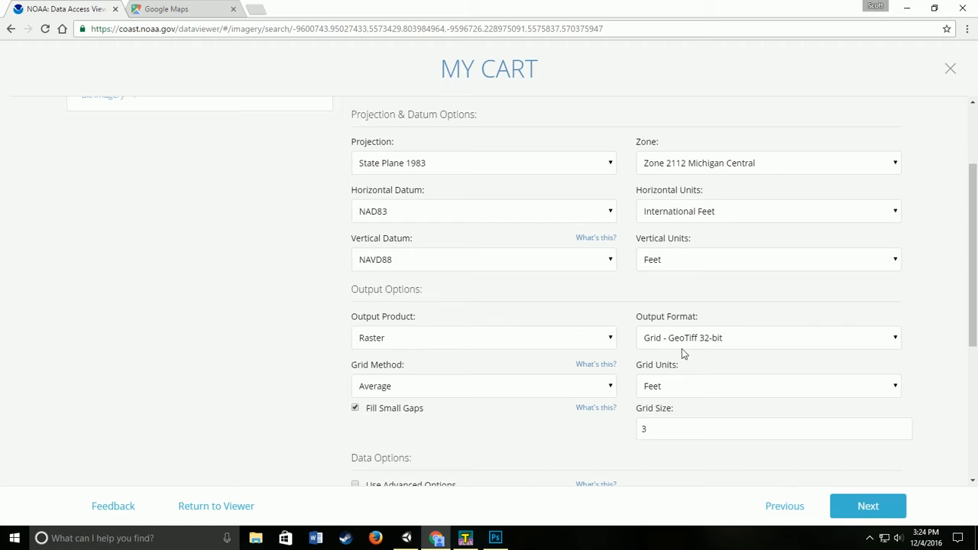
{"action": "left_click", "coordinate": [894, 344]}
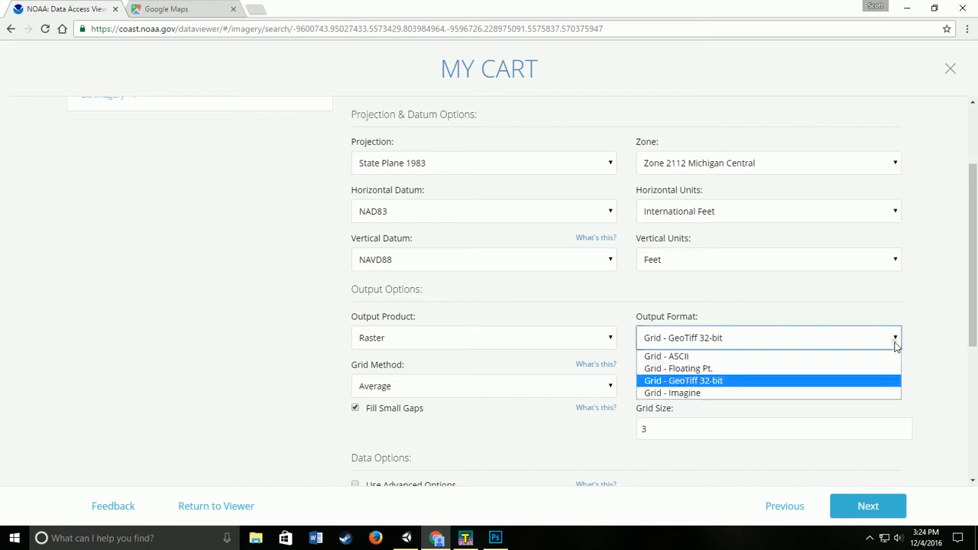
{"action": "left_click", "coordinate": [773, 383]}
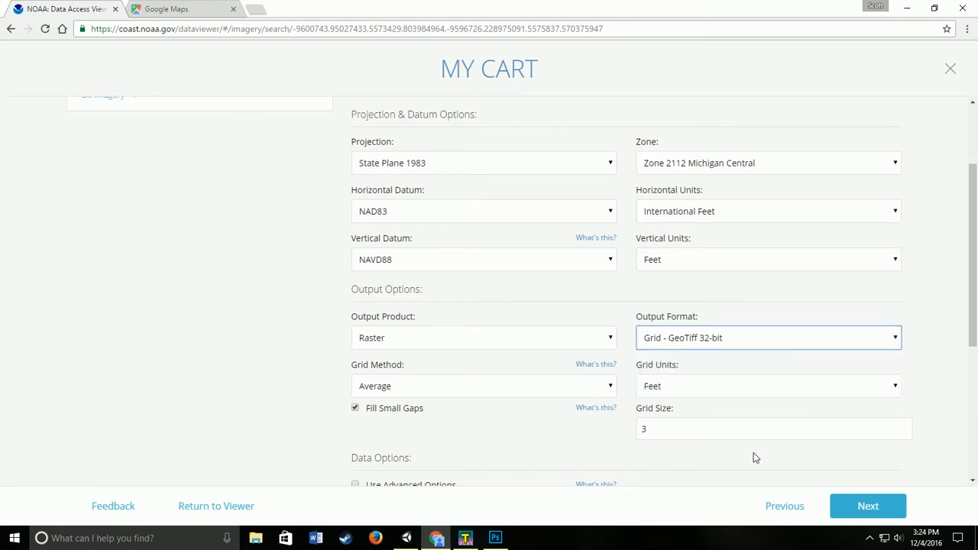
Keep the lidar grid method at Average and select the Ground data class
{"action": "scroll", "coordinate": [314, 417], "scroll_direction": "down", "scroll_amount": 1}
{"action": "mouse_move", "coordinate": [600, 346]}
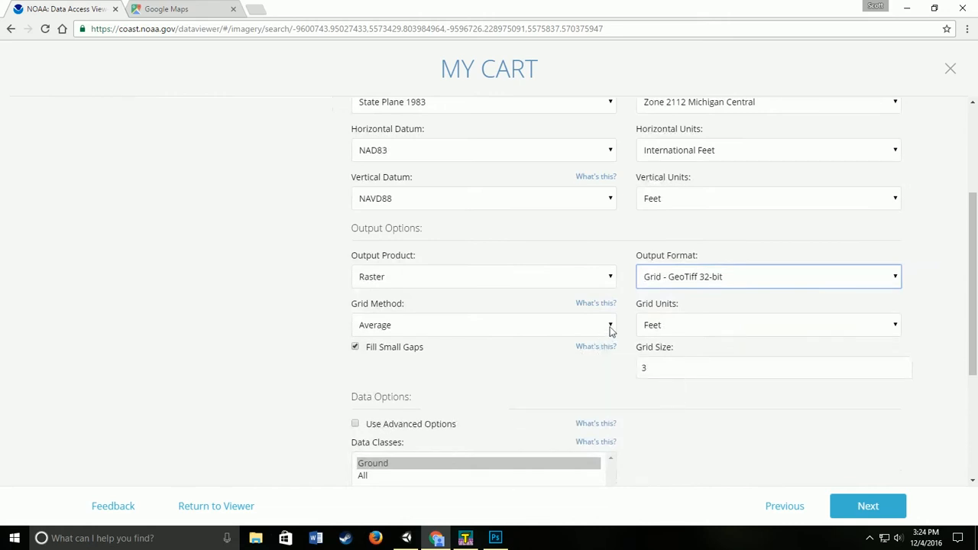
{"action": "left_click", "coordinate": [611, 325]}
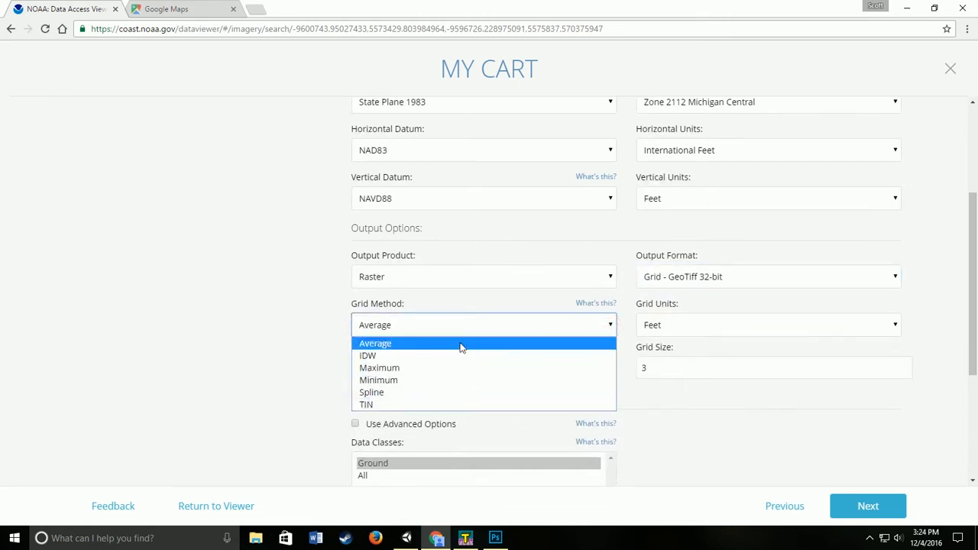
{"action": "left_click", "coordinate": [573, 325]}
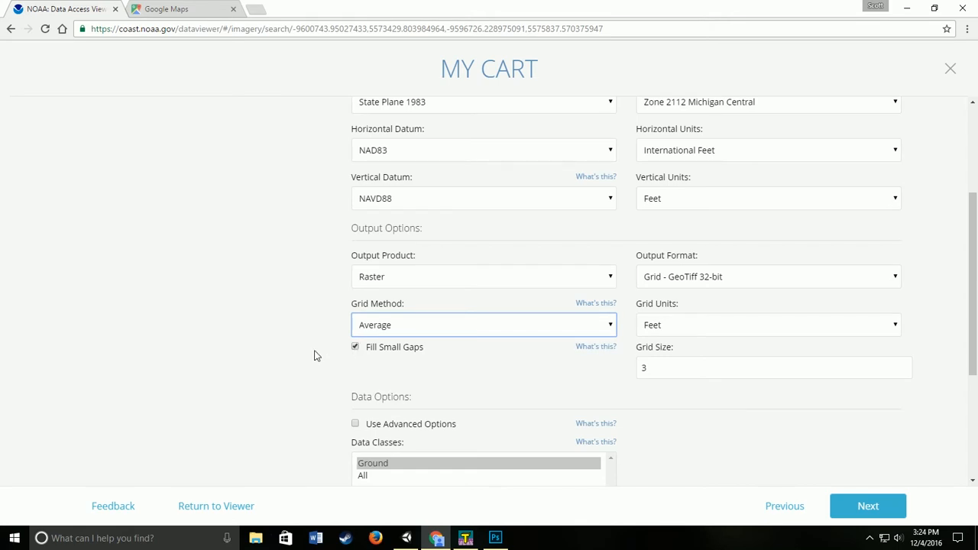
{"action": "scroll", "coordinate": [313, 354], "scroll_direction": "down", "scroll_amount": 2}
{"action": "left_click", "coordinate": [388, 344]}
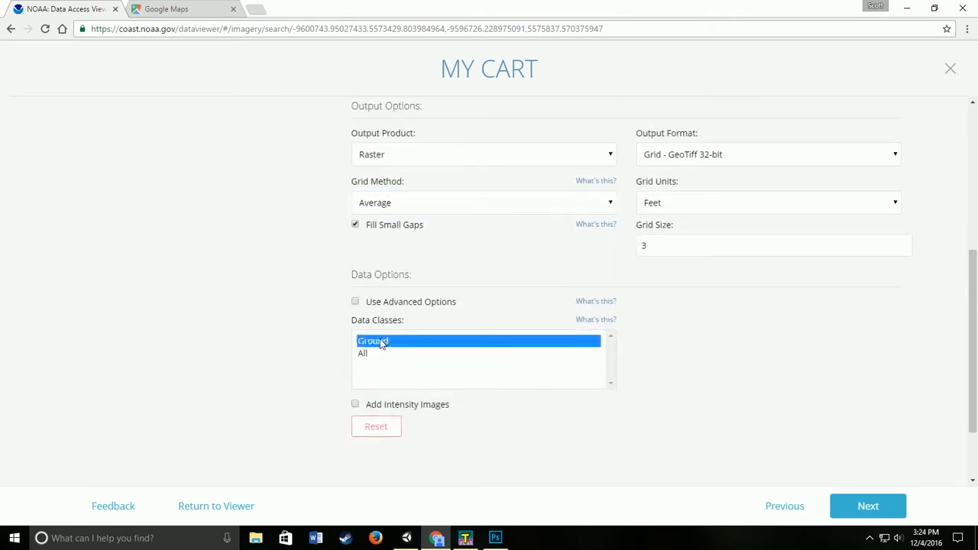
{"action": "scroll", "coordinate": [201, 297], "scroll_direction": "up", "scroll_amount": 5}
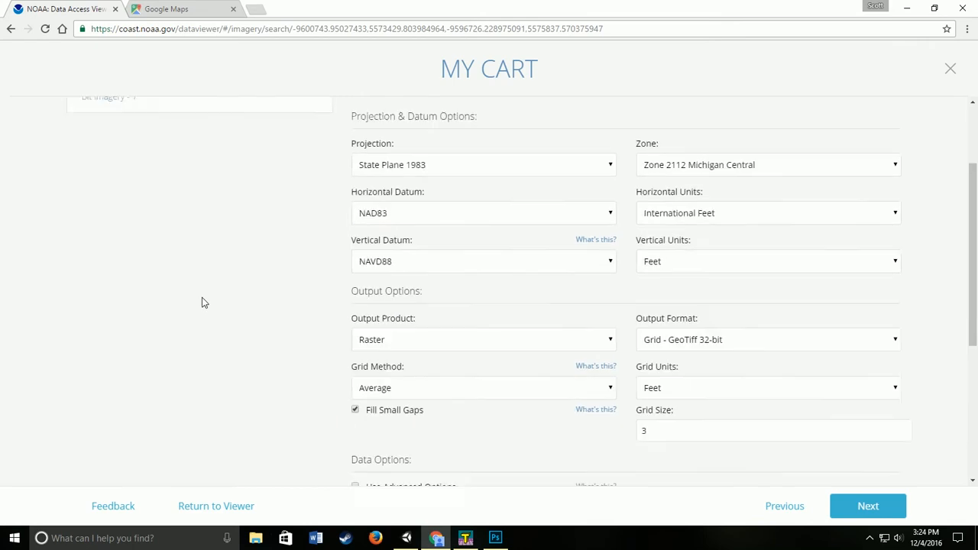
Set the 2011 Eastern Lake Michigan imagery's projection to State Plane 1983 and proceed with the order
{"action": "left_click", "coordinate": [146, 221]}
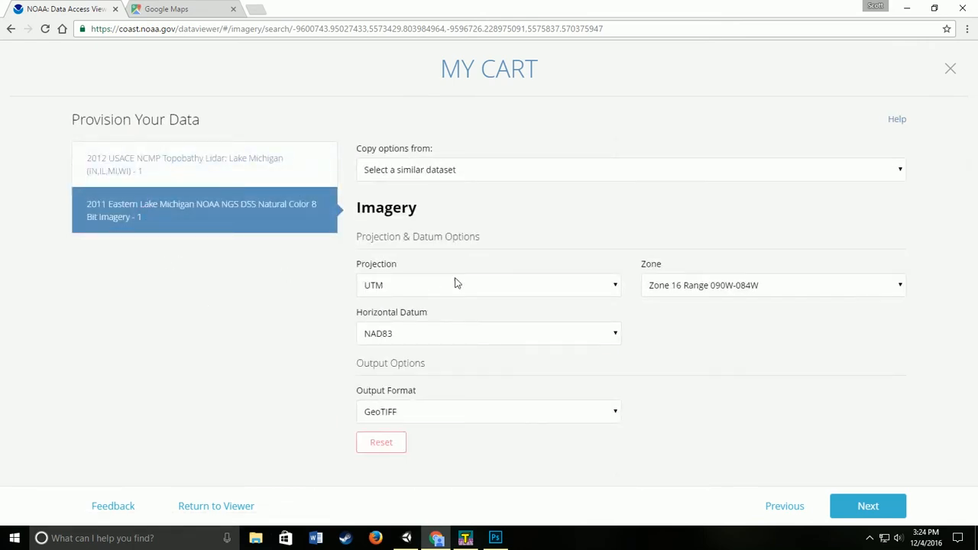
{"action": "left_click", "coordinate": [596, 289]}
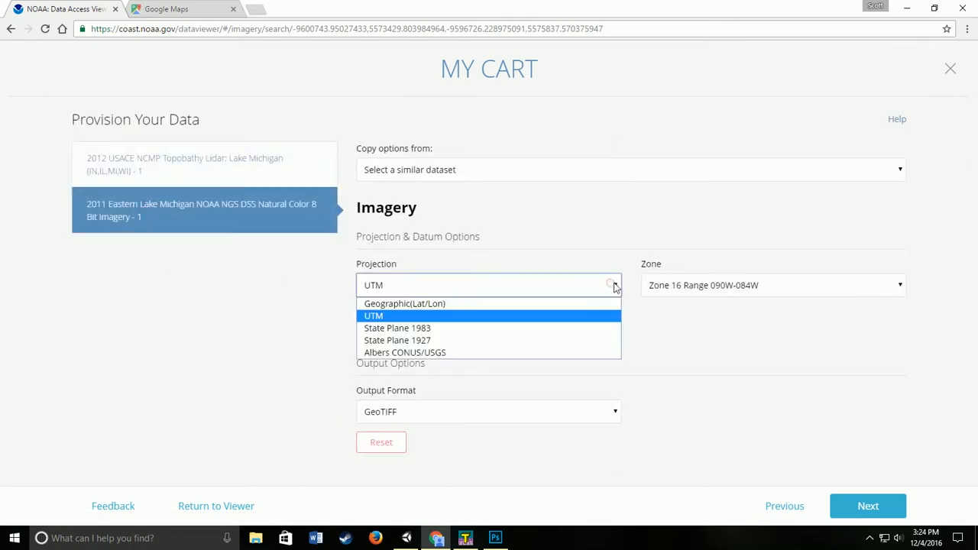
{"action": "left_click", "coordinate": [425, 330]}
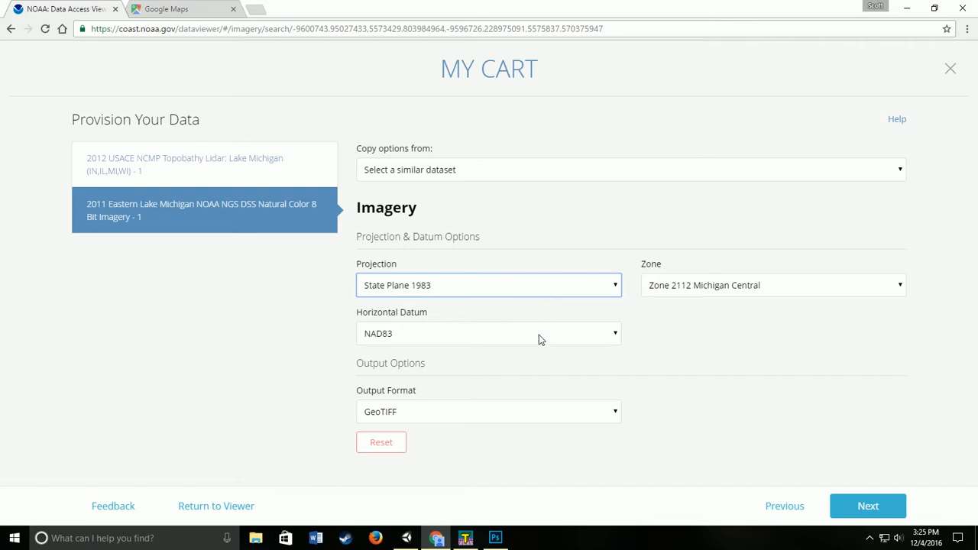
{"action": "left_click", "coordinate": [879, 513]}
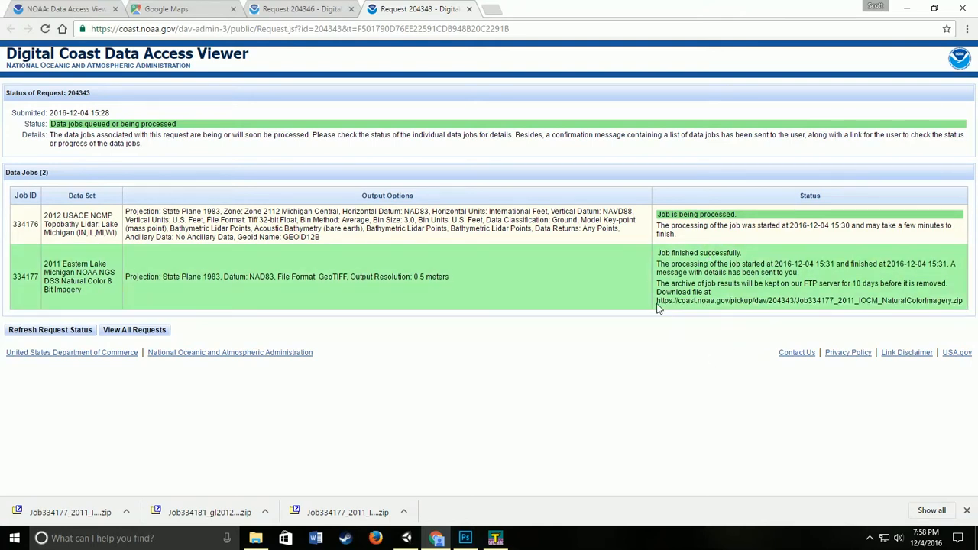
Download the finished 2011 natural color imagery archive from the address on its request status page
{"action": "left_click_drag", "start_coordinate": [659, 306], "coordinate": [968, 302]}
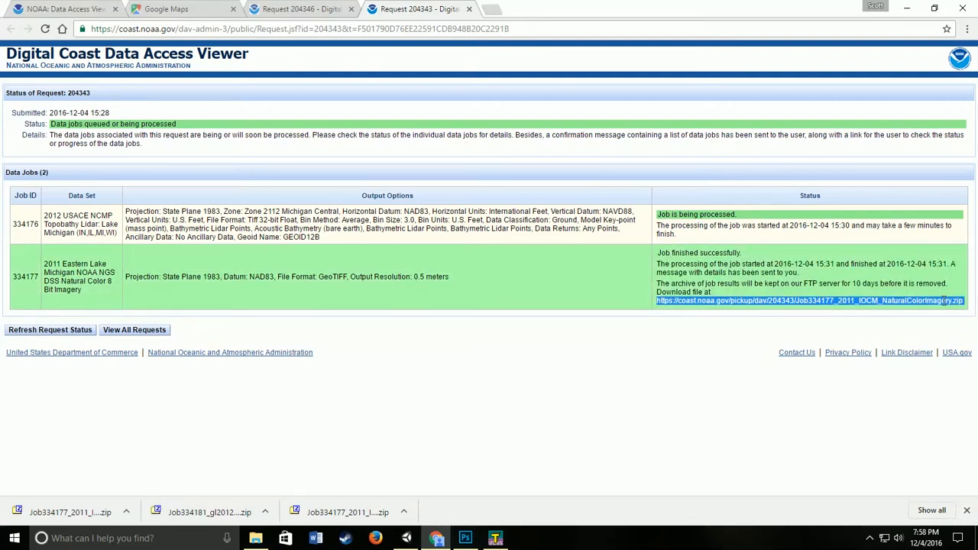
{"action": "right_click", "coordinate": [946, 301]}
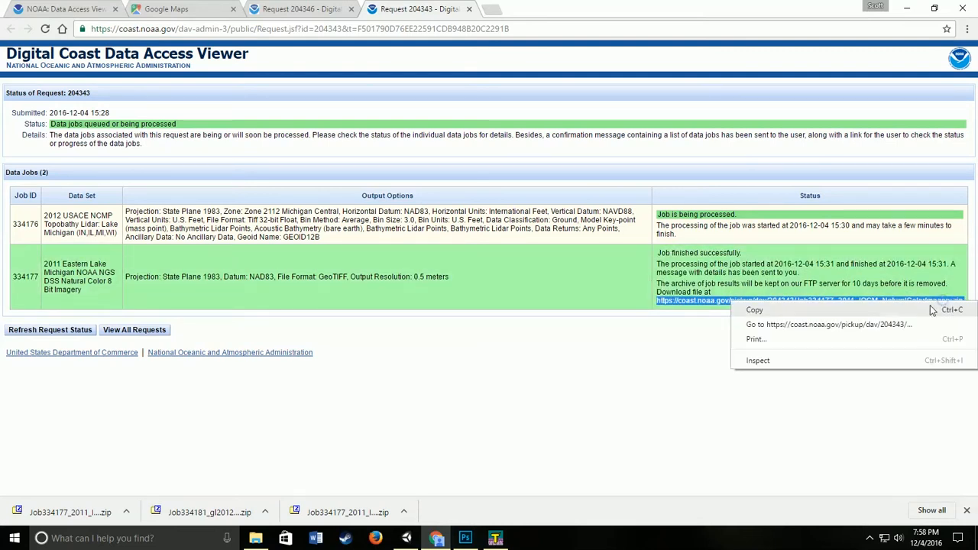
{"action": "left_click", "coordinate": [807, 327]}
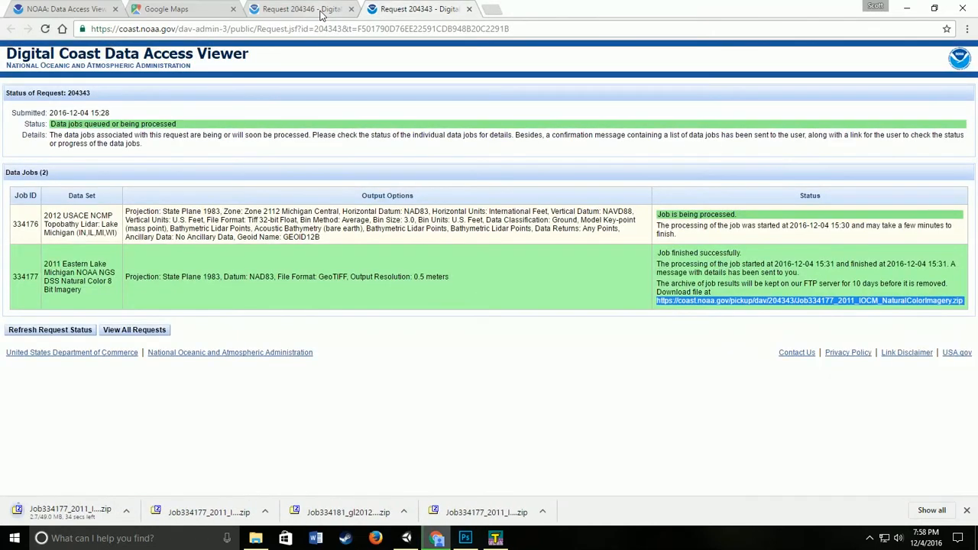
Download the finished 2012 USACE NCMP Topobathy Lidar archive from the other request's status page
{"action": "left_click", "coordinate": [315, 9]}
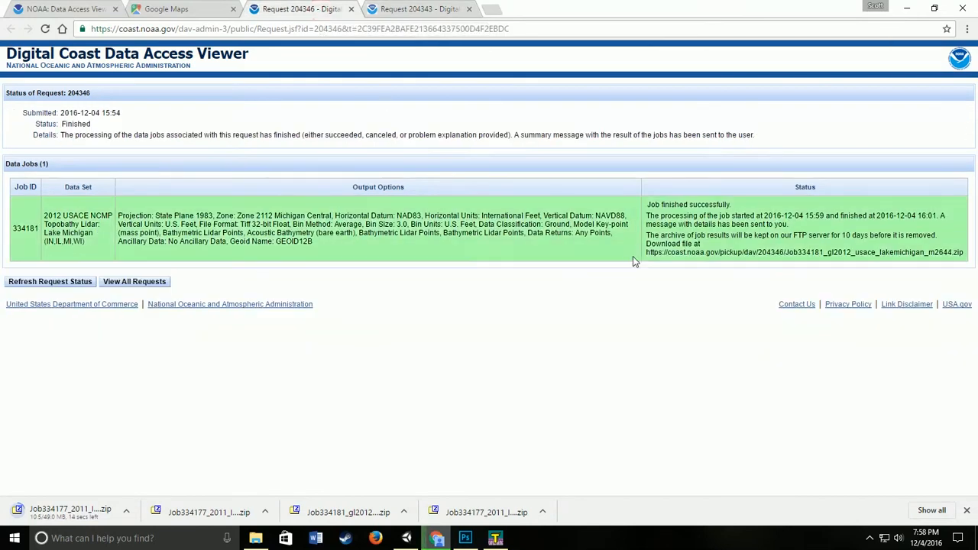
{"action": "left_click_drag", "start_coordinate": [646, 252], "coordinate": [967, 250]}
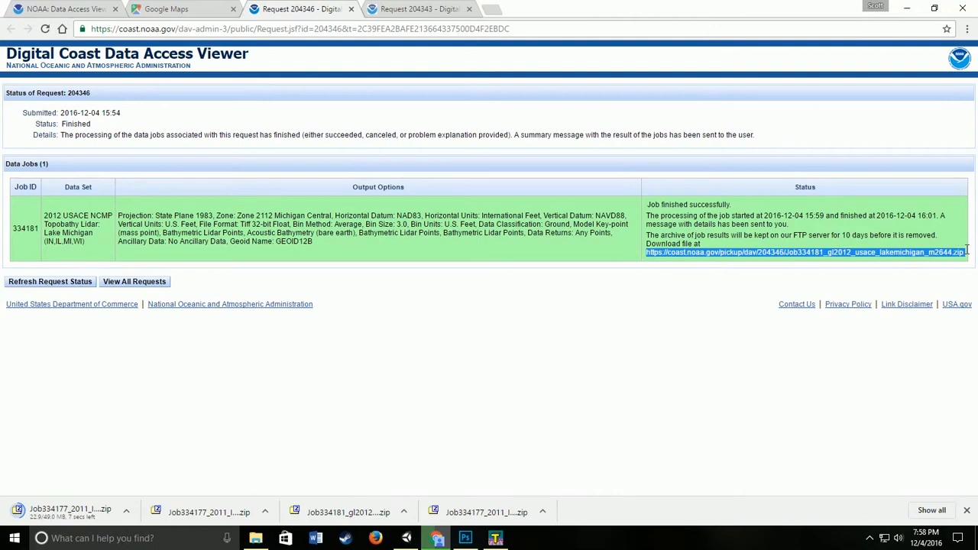
{"action": "right_click", "coordinate": [934, 252]}
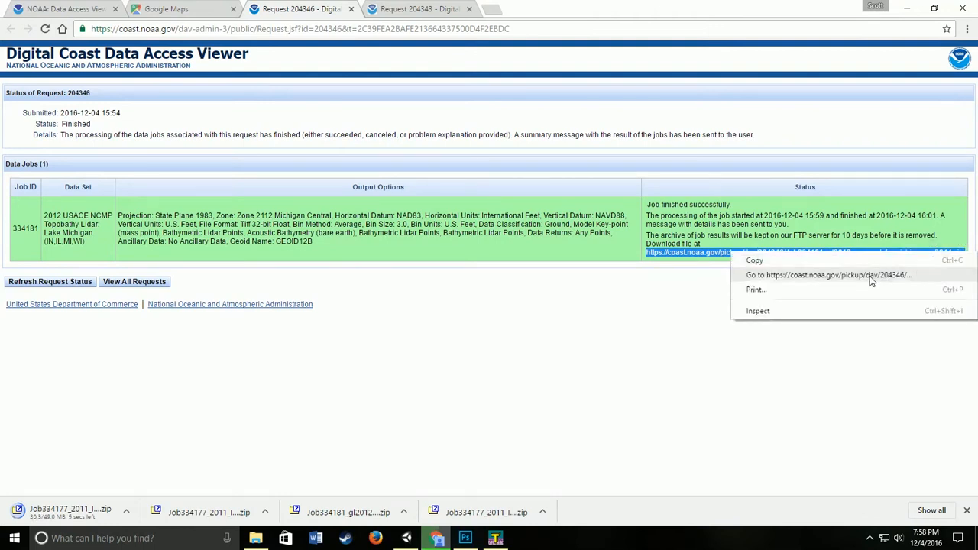
{"action": "left_click", "coordinate": [871, 278]}
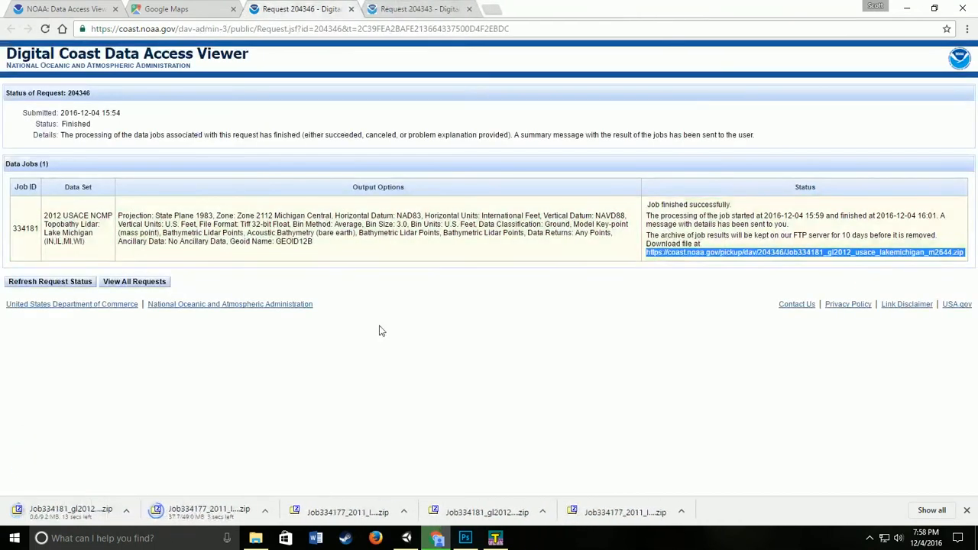
Switch to the Crystal Downs folder in File Explorer and delete Untitled.bmp
{"action": "left_click", "coordinate": [908, 7]}
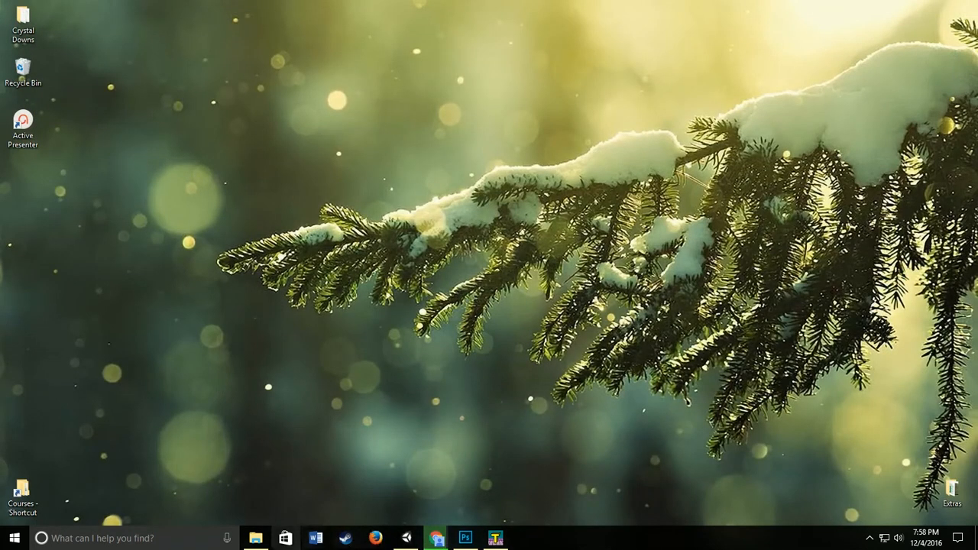
{"action": "left_click", "coordinate": [255, 538]}
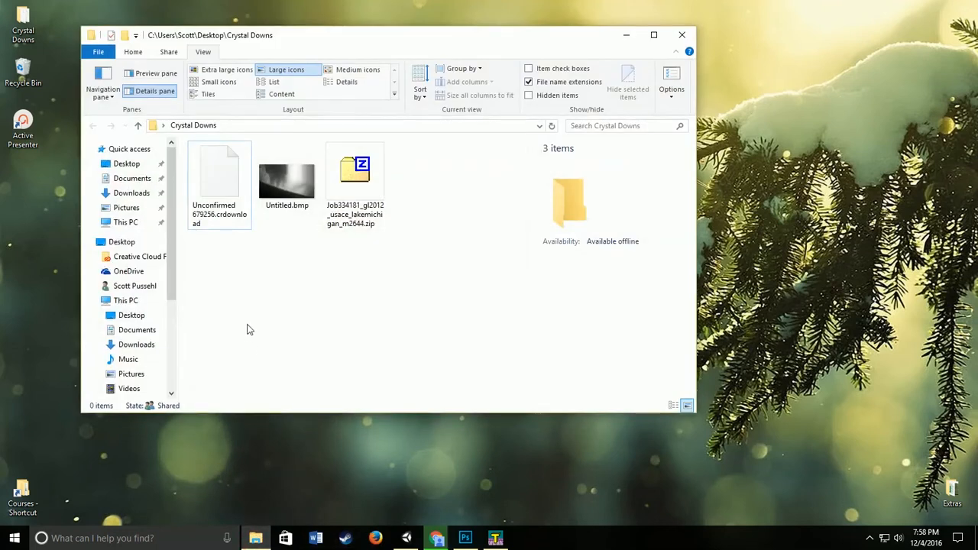
{"action": "right_click", "coordinate": [284, 191]}
{"action": "left_click", "coordinate": [248, 190]}
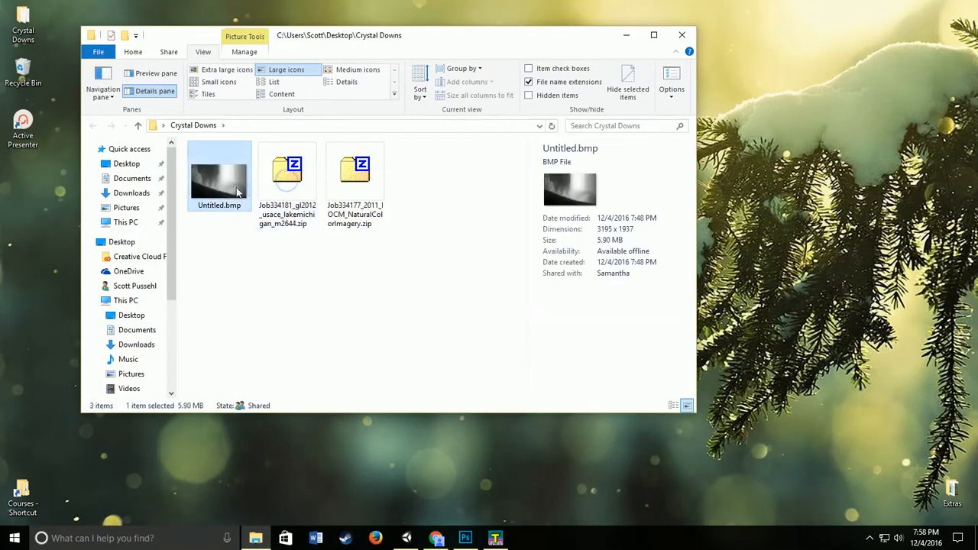
{"action": "right_click", "coordinate": [226, 192]}
{"action": "left_click", "coordinate": [257, 485]}
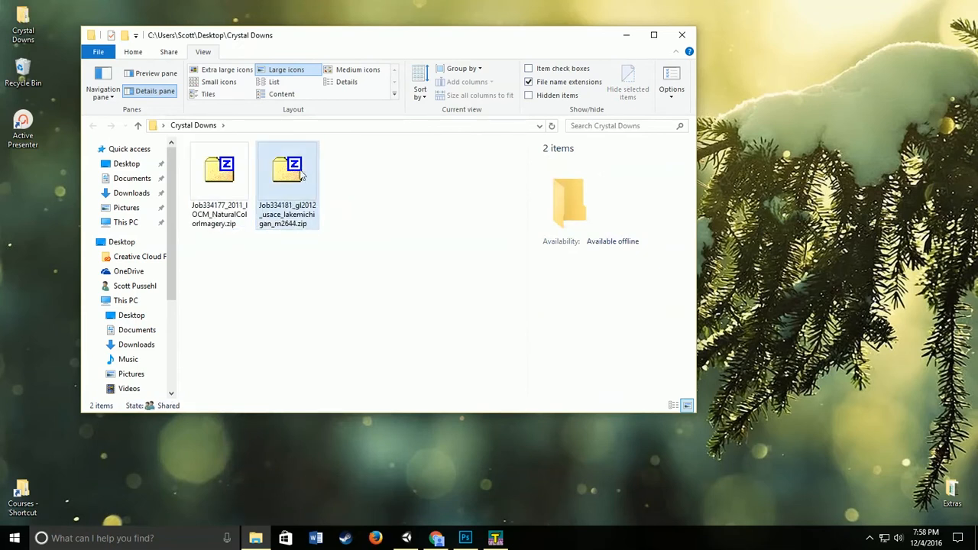
Extract Job334181_gl2012_usace_lakemichigan_m2644.tif from the lidar archive into the Crystal Downs folder
{"action": "double_click", "coordinate": [298, 174]}
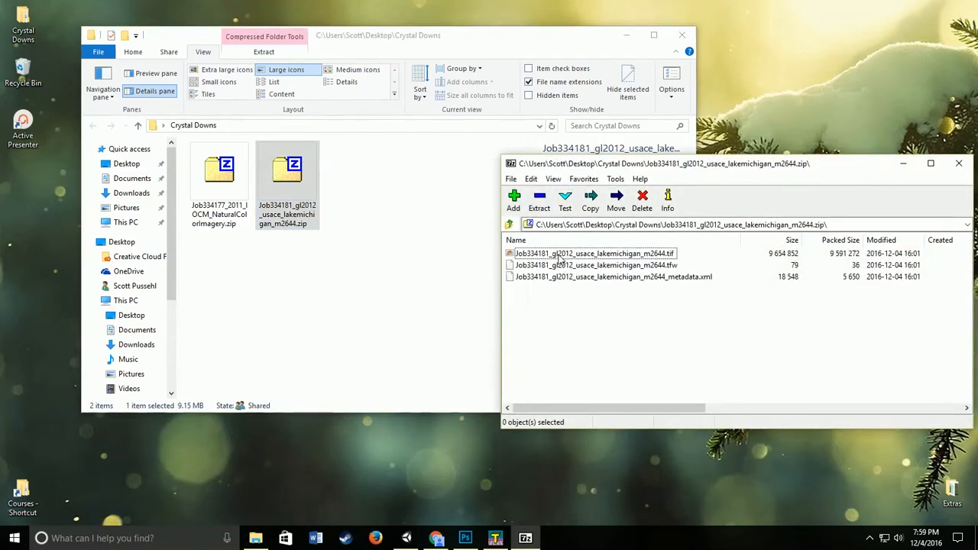
{"action": "left_click", "coordinate": [551, 256]}
{"action": "left_click", "coordinate": [353, 282]}
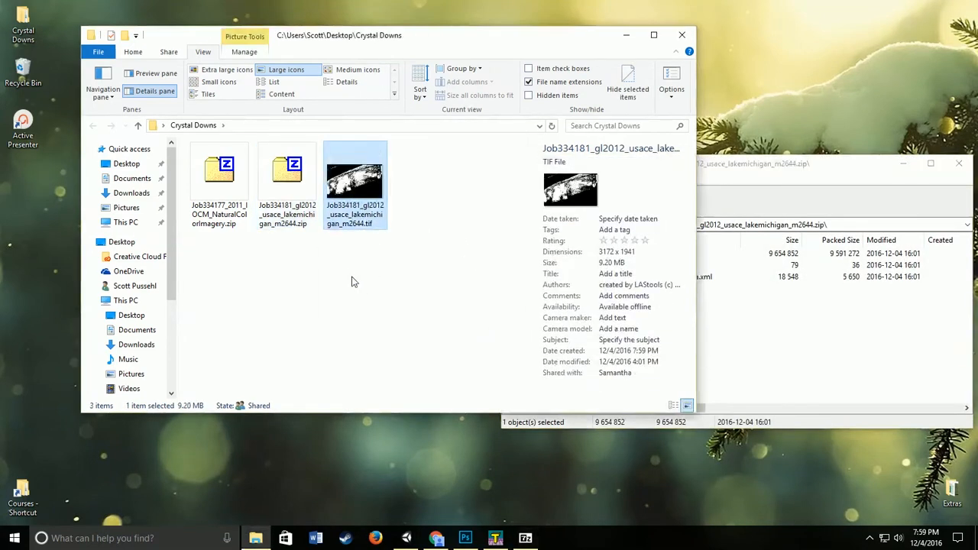
Extract Job334177_2011_IOCM_NaturalColorImagery.tif into the Crystal Downs folder and close the archive windows
{"action": "double_click", "coordinate": [219, 183]}
{"action": "left_click_drag", "start_coordinate": [591, 265], "coordinate": [279, 302]}
{"action": "left_click", "coordinate": [959, 163]}
{"action": "left_click", "coordinate": [960, 165]}
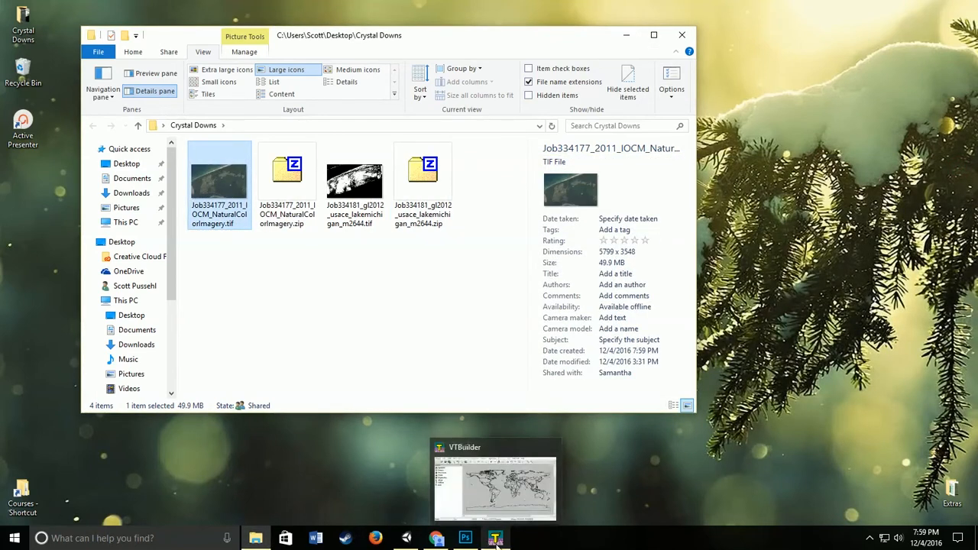
Switch to VTBuilder, enlarge its window and import Job334181_gl2012_usace_lakemichigan_m2644.tif as an Elevation layer
{"action": "left_click", "coordinate": [496, 539]}
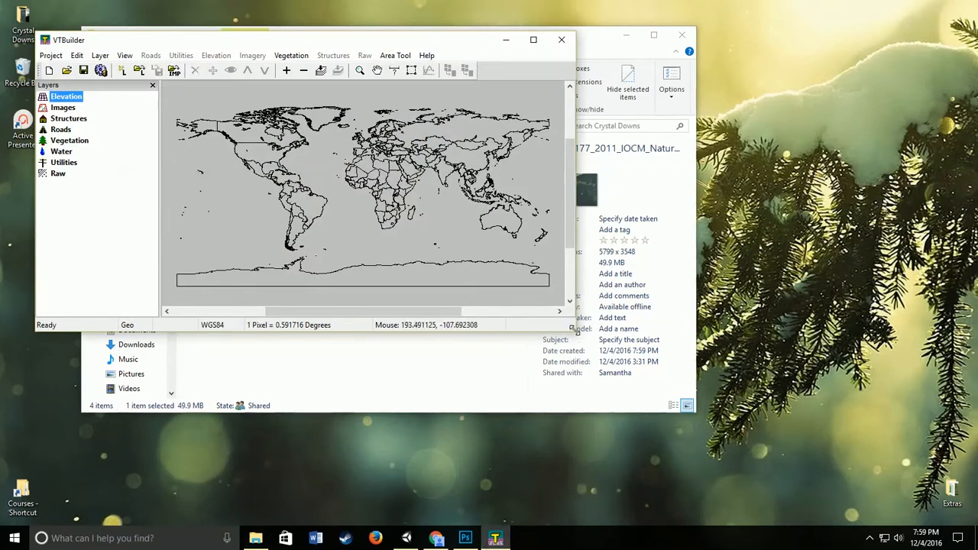
{"action": "left_click_drag", "start_coordinate": [573, 328], "coordinate": [924, 483]}
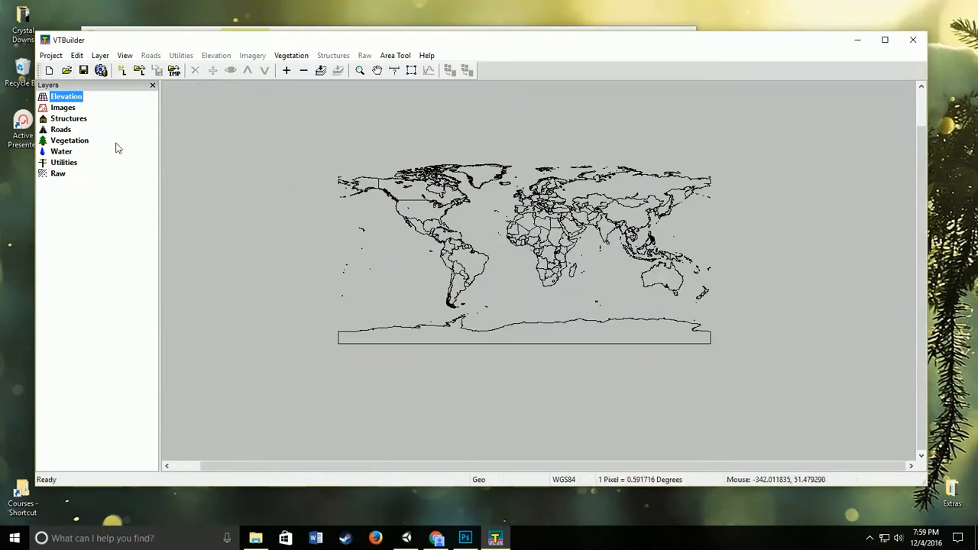
{"action": "left_click", "coordinate": [100, 57]}
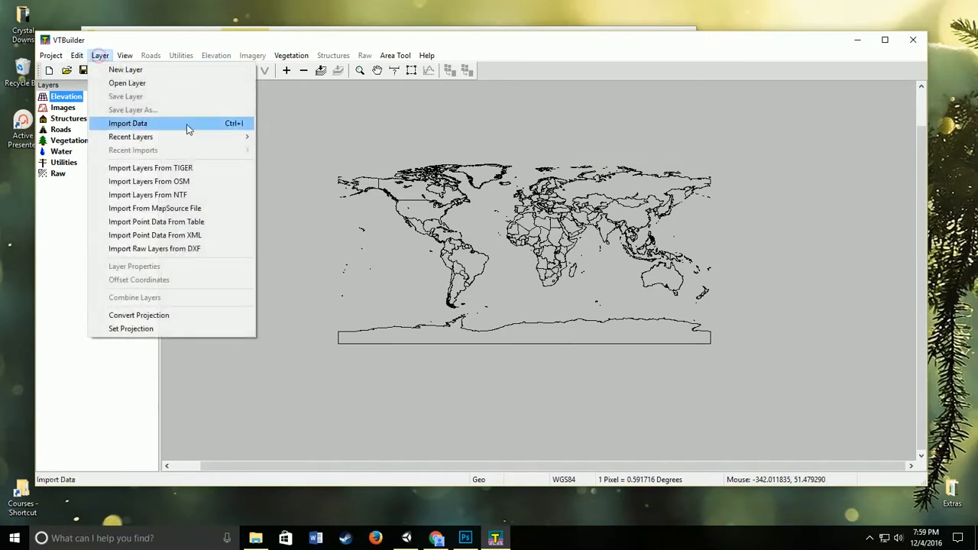
{"action": "left_click", "coordinate": [134, 124]}
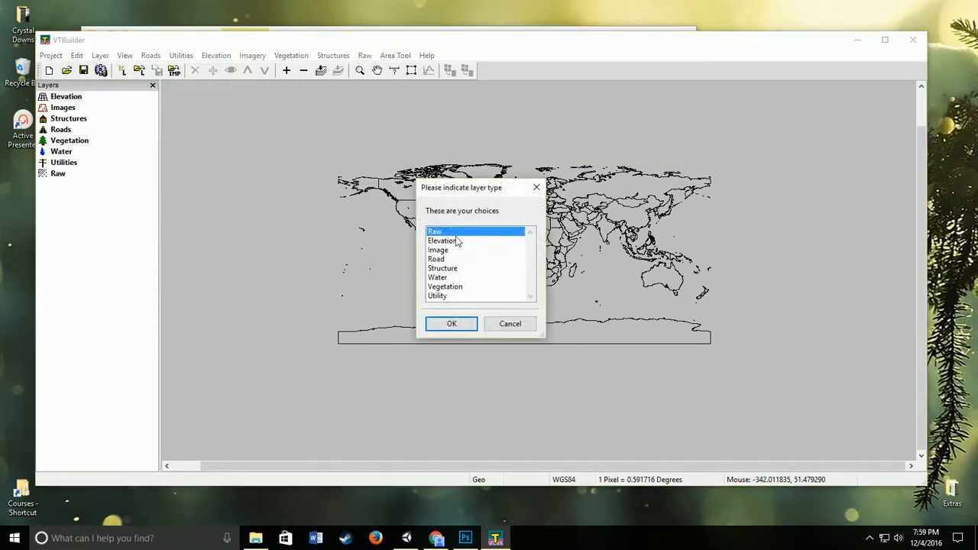
{"action": "left_click", "coordinate": [447, 250]}
{"action": "left_click", "coordinate": [447, 243]}
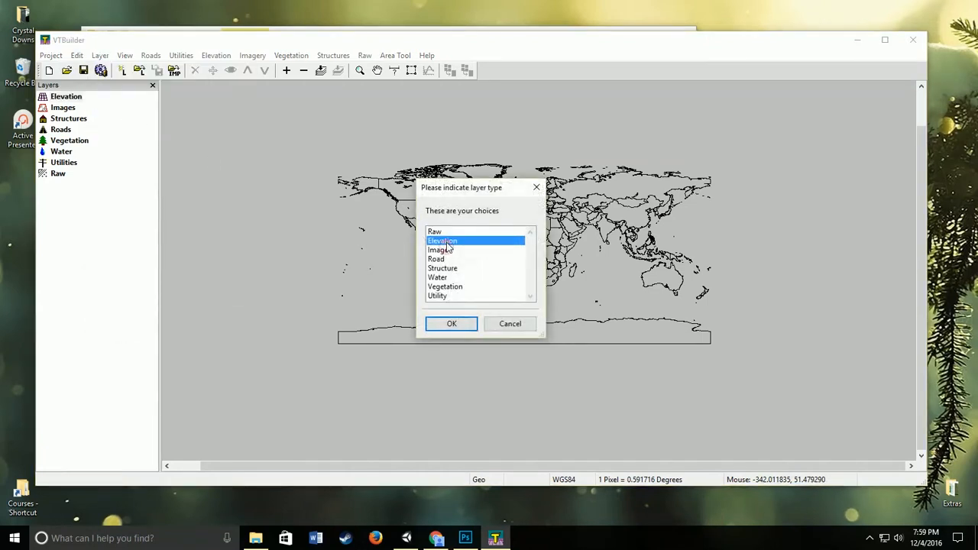
{"action": "left_click", "coordinate": [451, 325]}
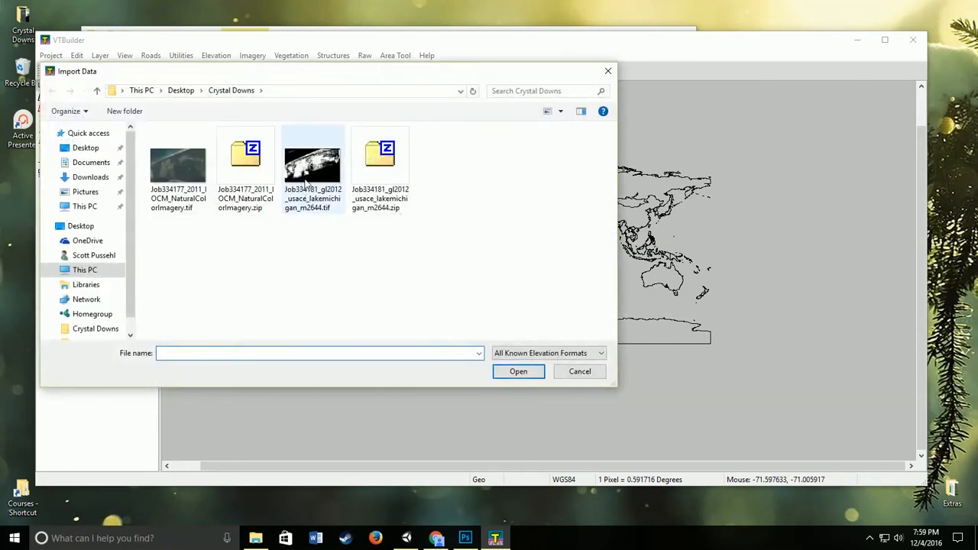
{"action": "left_click", "coordinate": [310, 175]}
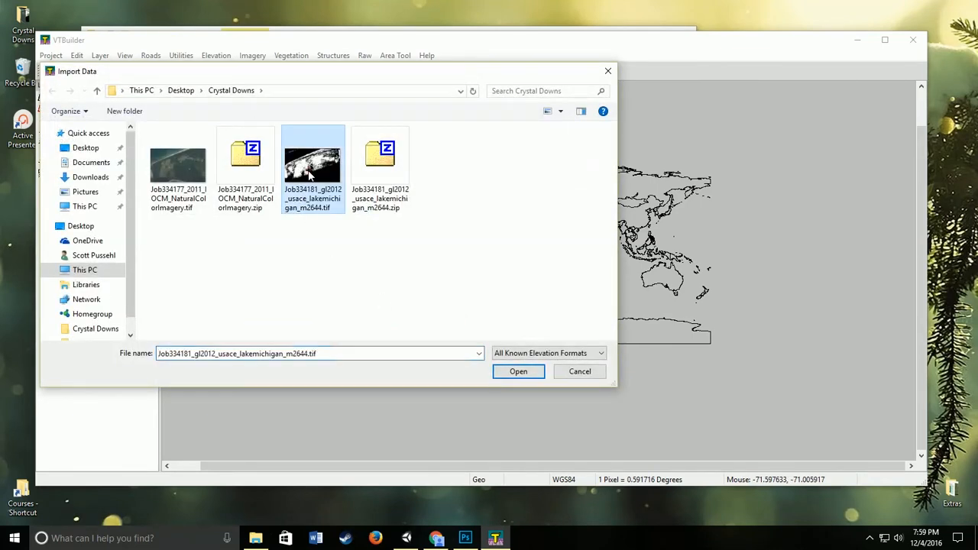
{"action": "left_click", "coordinate": [518, 373]}
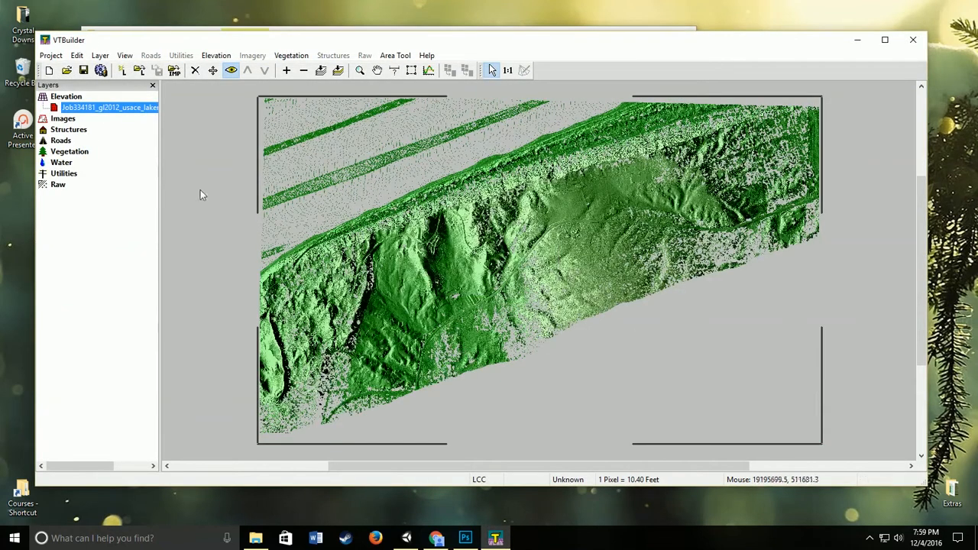
Import Job334177_2011_IOCM_NaturalColorImagery.tif as an Image layer, declining out-of-memory access to the image
{"action": "left_click", "coordinate": [102, 56]}
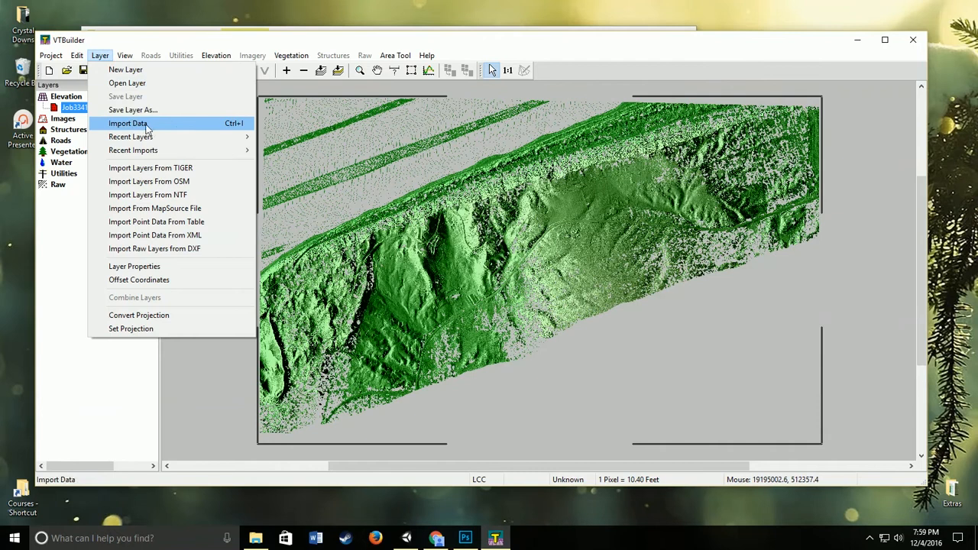
{"action": "left_click", "coordinate": [139, 127]}
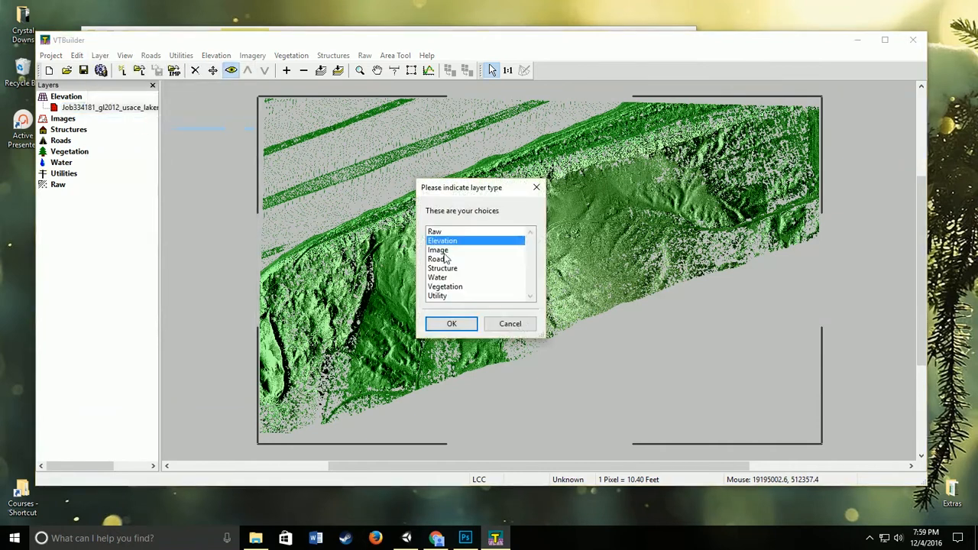
{"action": "left_click", "coordinate": [448, 251]}
{"action": "left_click", "coordinate": [452, 324]}
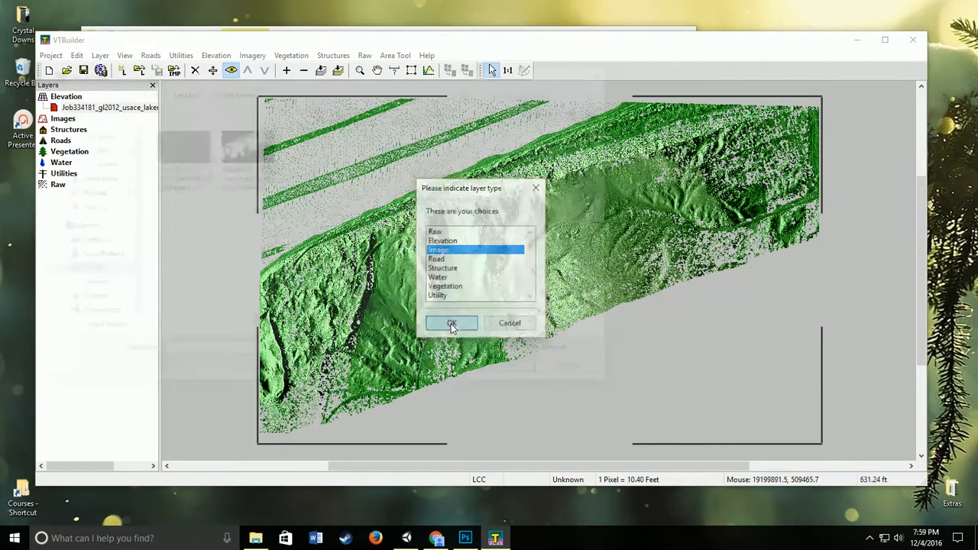
{"action": "left_click", "coordinate": [181, 143]}
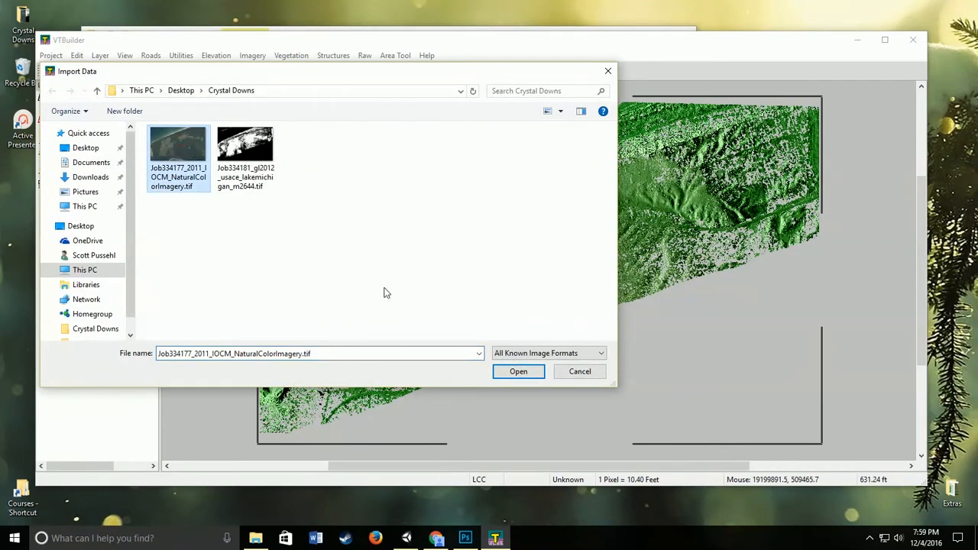
{"action": "left_click", "coordinate": [517, 373]}
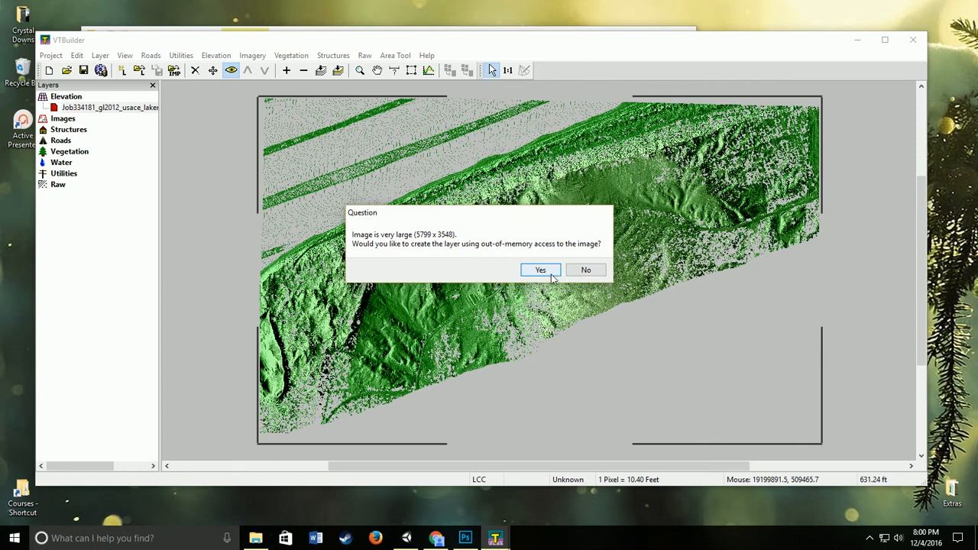
{"action": "left_click", "coordinate": [584, 273]}
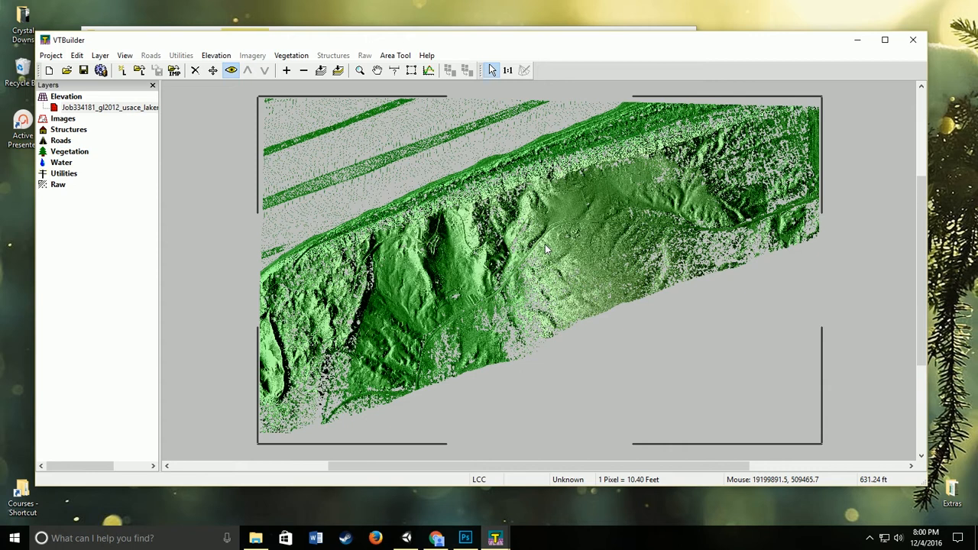
Close the Crystal Downs folder window and return to the imported layers
{"action": "mouse_move", "coordinate": [495, 538]}
{"action": "left_click", "coordinate": [520, 493]}
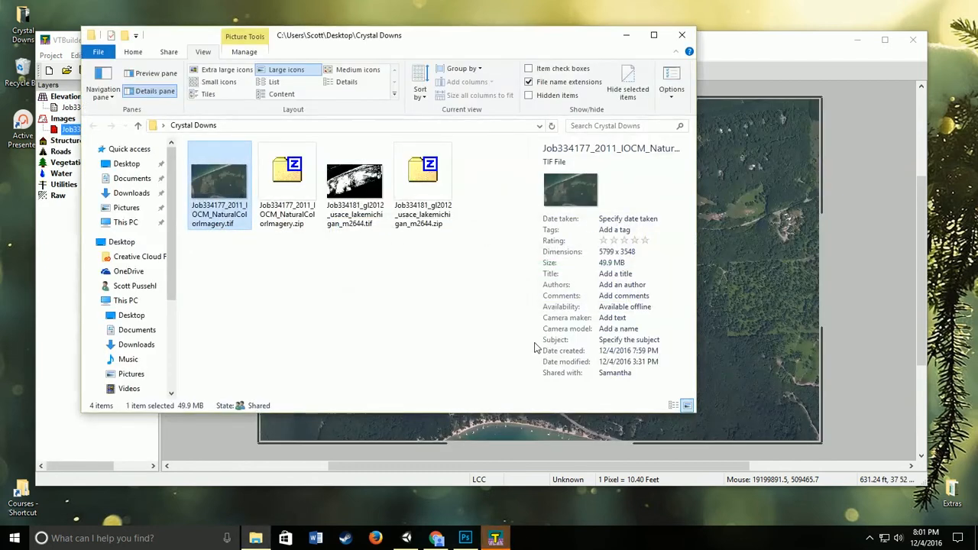
{"action": "left_click", "coordinate": [684, 39]}
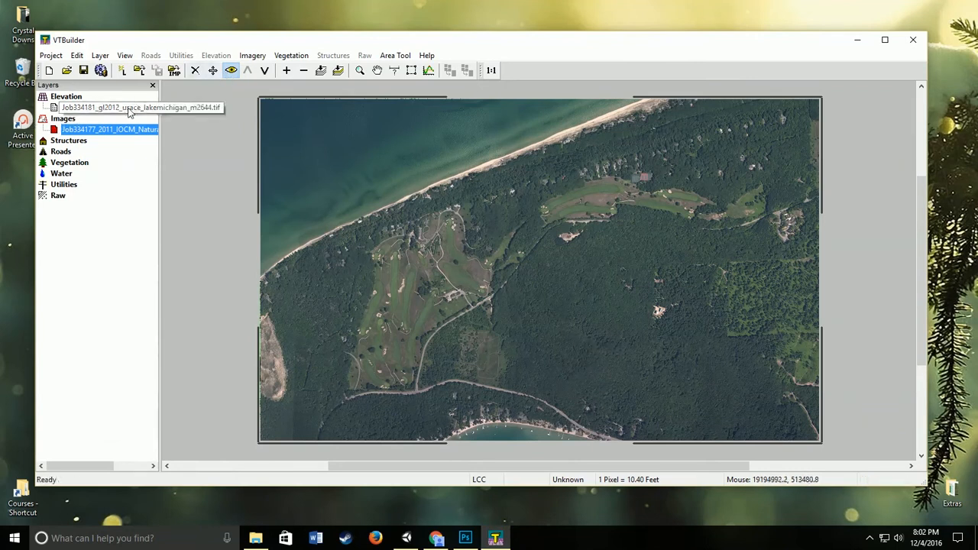
Toggle the natural color imagery layer's visibility repeatedly to compare its alignment with the elevation layer, leaving it shown
{"action": "left_click", "coordinate": [230, 71]}
{"action": "left_click", "coordinate": [231, 71]}
{"action": "left_click", "coordinate": [231, 71]}
{"action": "left_click", "coordinate": [231, 71]}
{"action": "left_click", "coordinate": [231, 71]}
{"action": "left_click", "coordinate": [231, 71]}
{"action": "left_click", "coordinate": [231, 71]}
{"action": "left_click", "coordinate": [231, 71]}
{"action": "left_click", "coordinate": [231, 71]}
{"action": "left_click", "coordinate": [230, 71]}
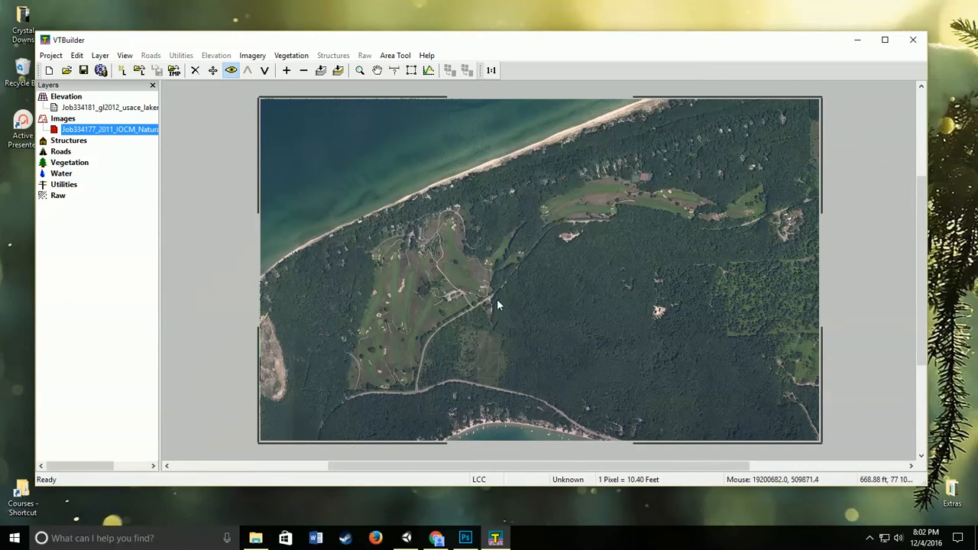
Draw a sampling area rectangle about 8061 by 4629 in size around the golf course, including its northern and eastern surroundings
{"action": "scroll", "coordinate": [497, 304], "scroll_direction": "up", "scroll_amount": 3}
{"action": "middle_click_drag", "start_coordinate": [493, 304], "coordinate": [805, 80]}
{"action": "scroll", "coordinate": [656, 210], "scroll_direction": "down", "scroll_amount": 4}
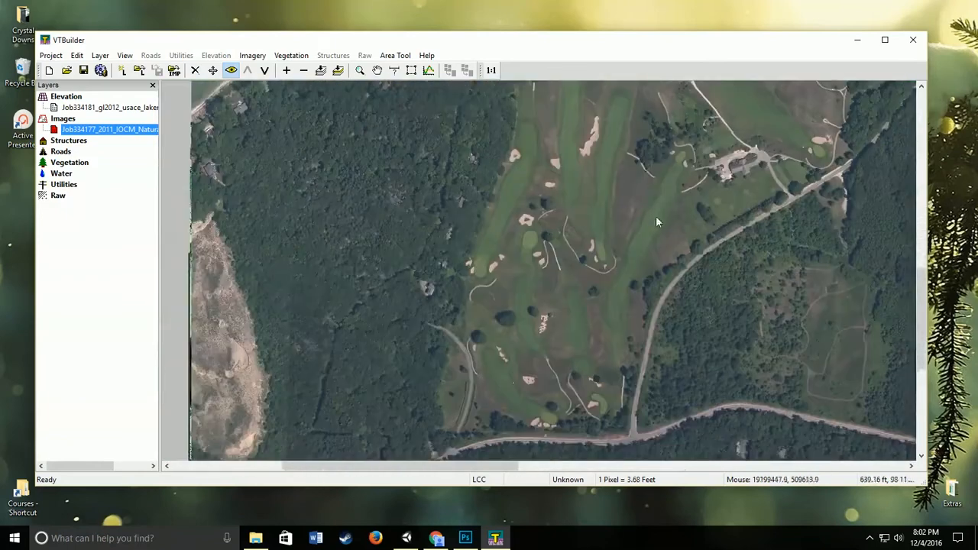
{"action": "scroll", "coordinate": [526, 281], "scroll_direction": "up", "scroll_amount": 3}
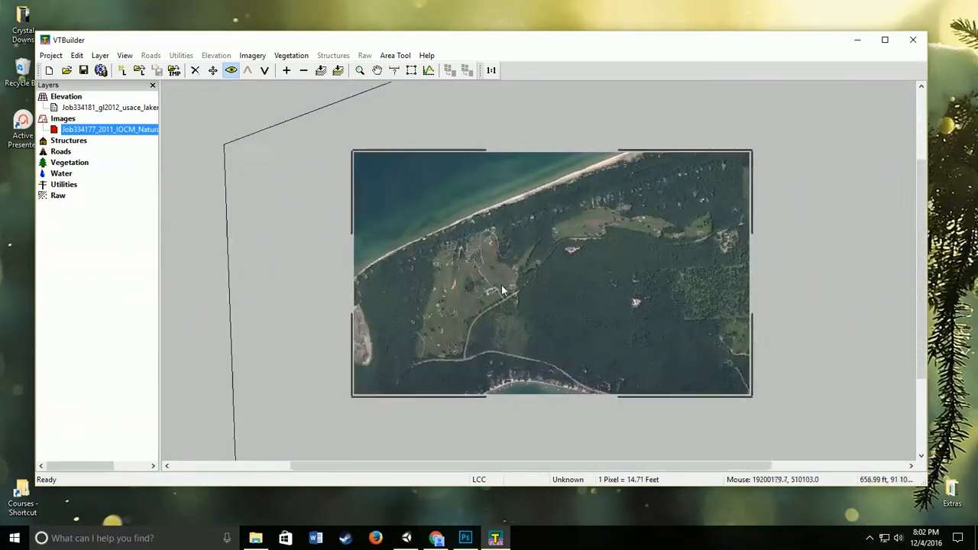
{"action": "middle_click_drag", "start_coordinate": [496, 291], "coordinate": [521, 272]}
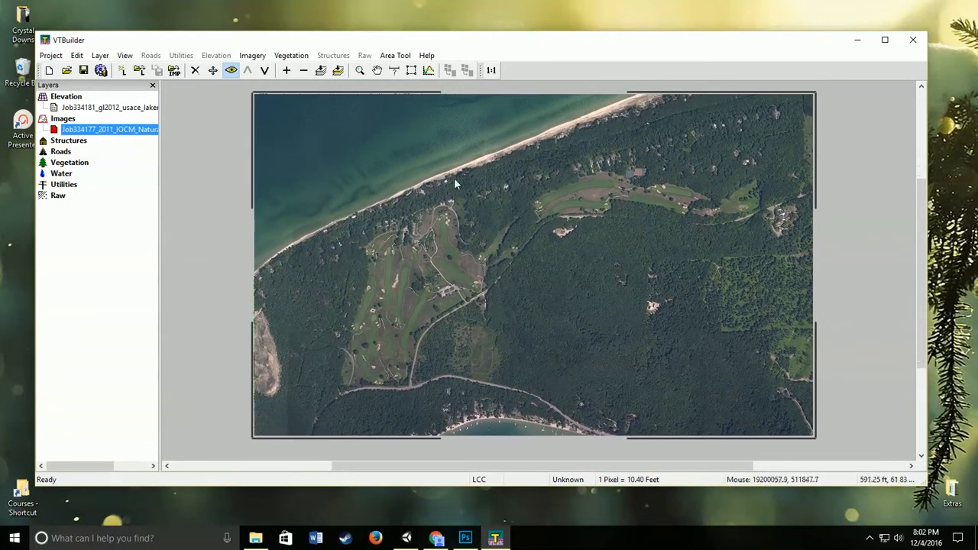
{"action": "left_click", "coordinate": [412, 71]}
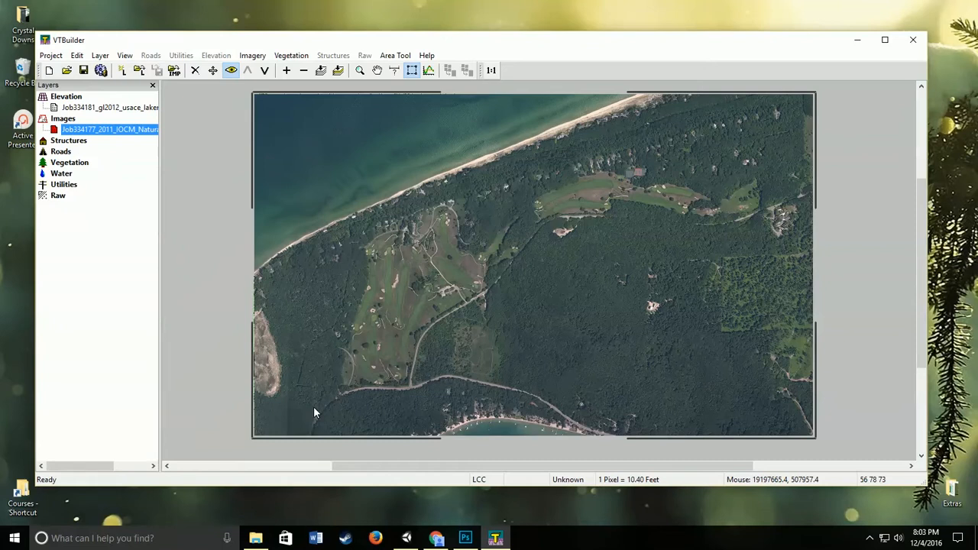
{"action": "left_click_drag", "start_coordinate": [314, 406], "coordinate": [786, 151]}
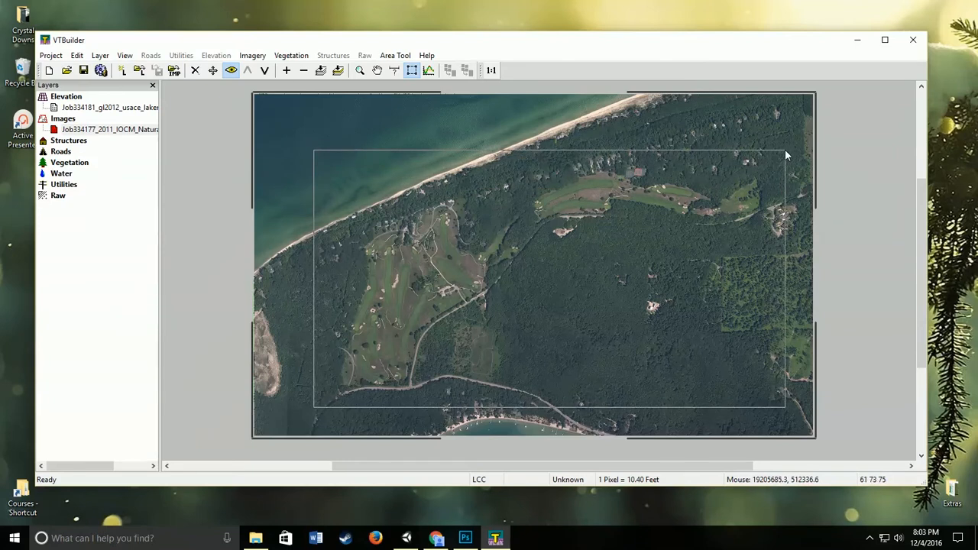
{"action": "left_click_drag", "start_coordinate": [785, 151], "coordinate": [788, 135]}
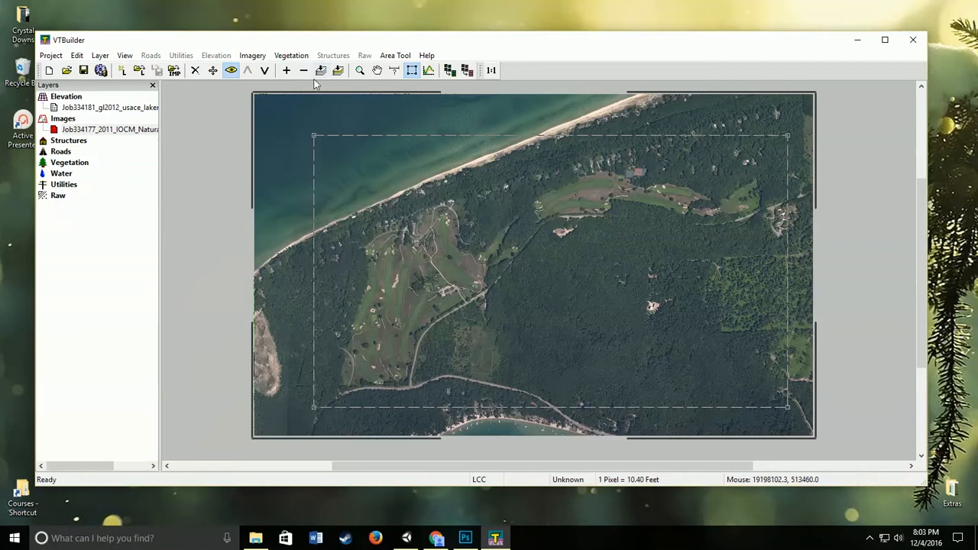
Sample the imagery within the area to a JPEG file named crystal downs overlay in the Crystal Downs folder
{"action": "left_click", "coordinate": [395, 55]}
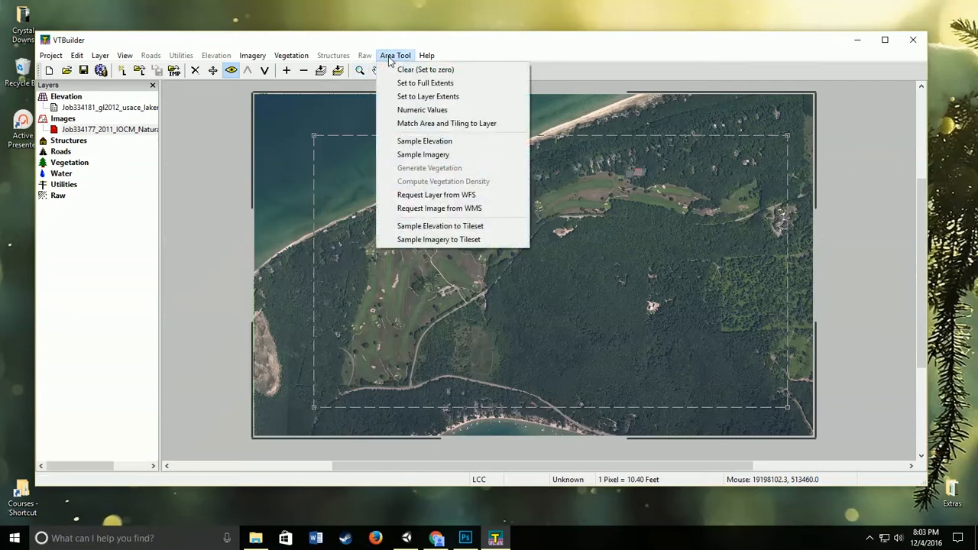
{"action": "left_click", "coordinate": [421, 157]}
{"action": "left_click", "coordinate": [386, 185]}
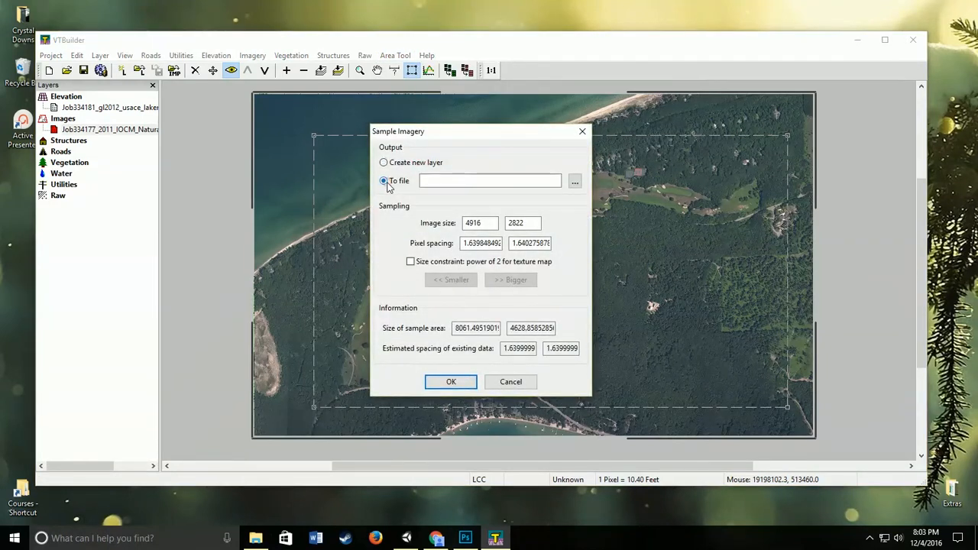
{"action": "left_click", "coordinate": [575, 183]}
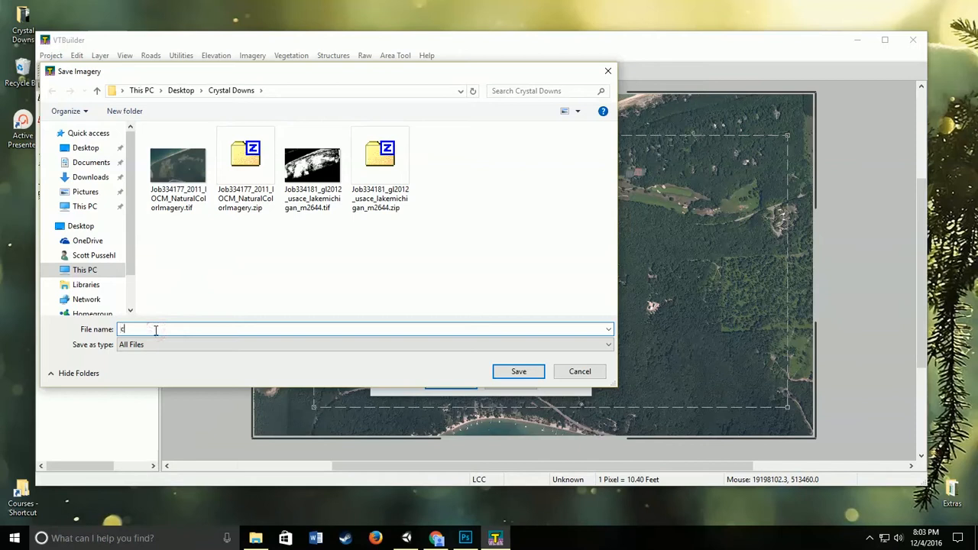
{"action": "type", "text": "crystal downs overlay"}
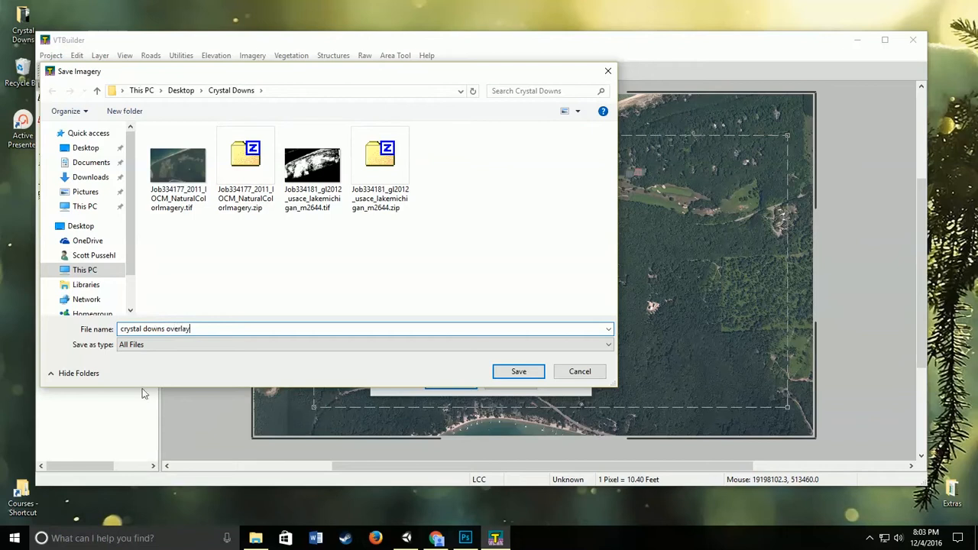
{"action": "left_click", "coordinate": [150, 346]}
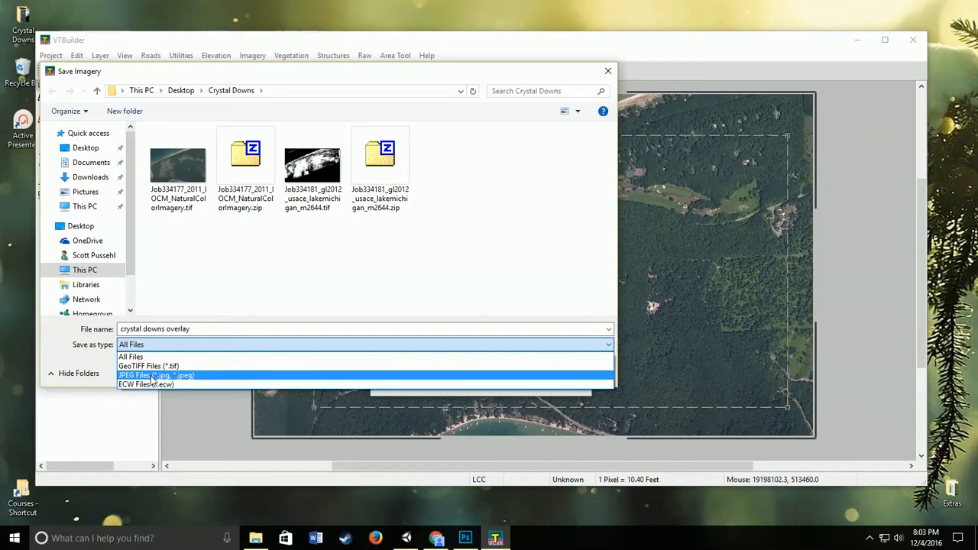
{"action": "left_click", "coordinate": [153, 376]}
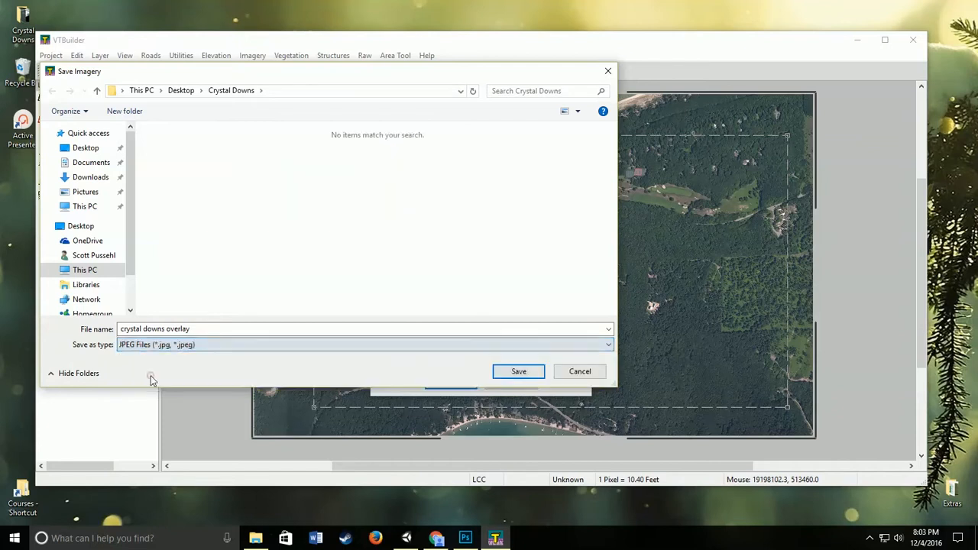
{"action": "left_click", "coordinate": [520, 372]}
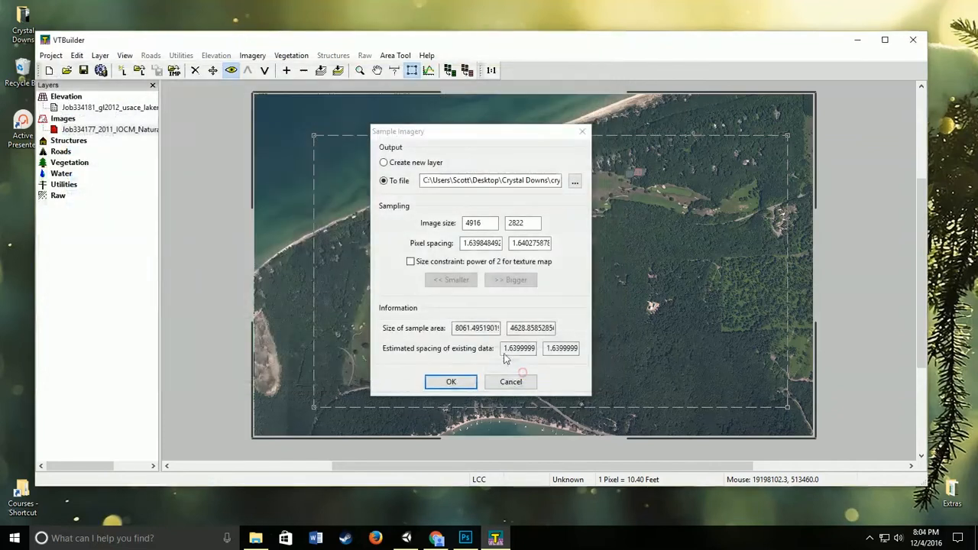
{"action": "left_click", "coordinate": [453, 382]}
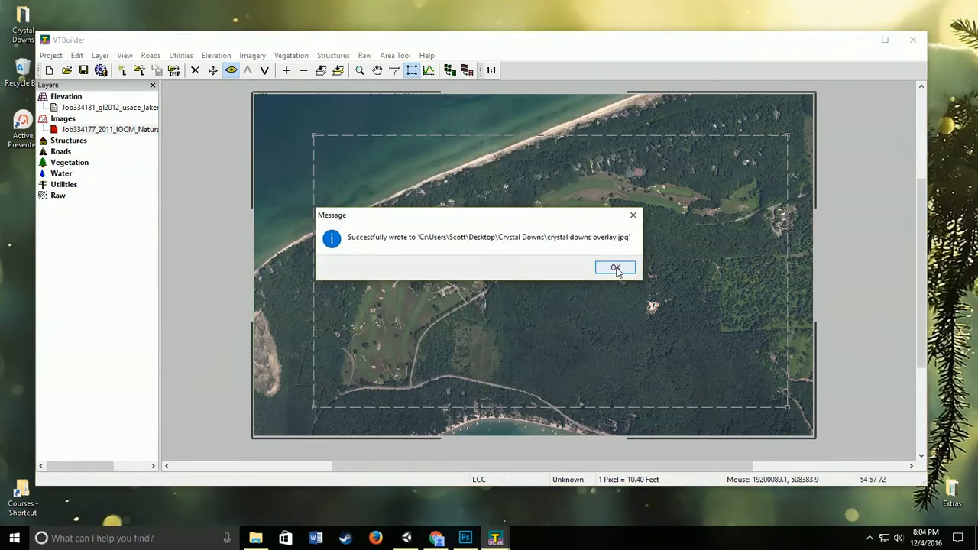
{"action": "left_click", "coordinate": [616, 268]}
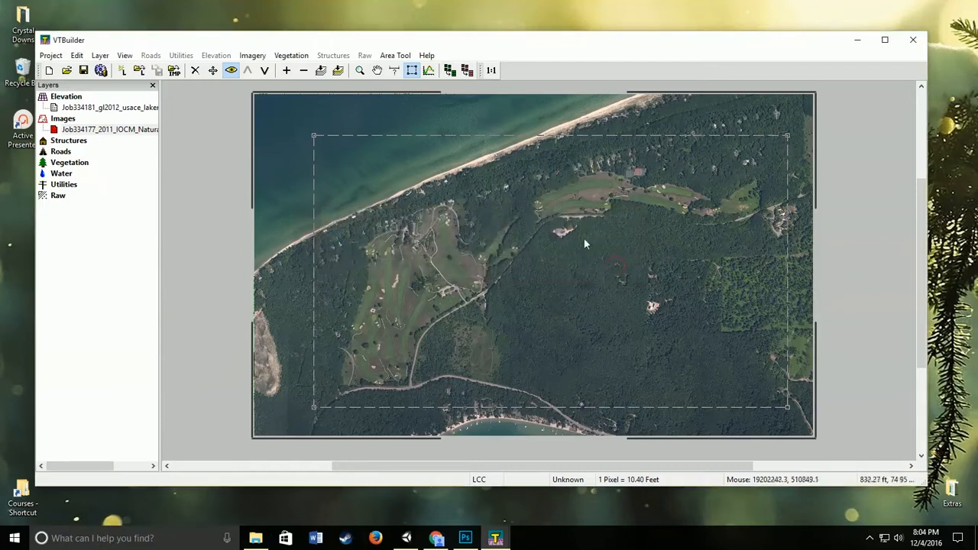
Open the Sample Elevation settings for the same area
{"action": "left_click", "coordinate": [395, 55]}
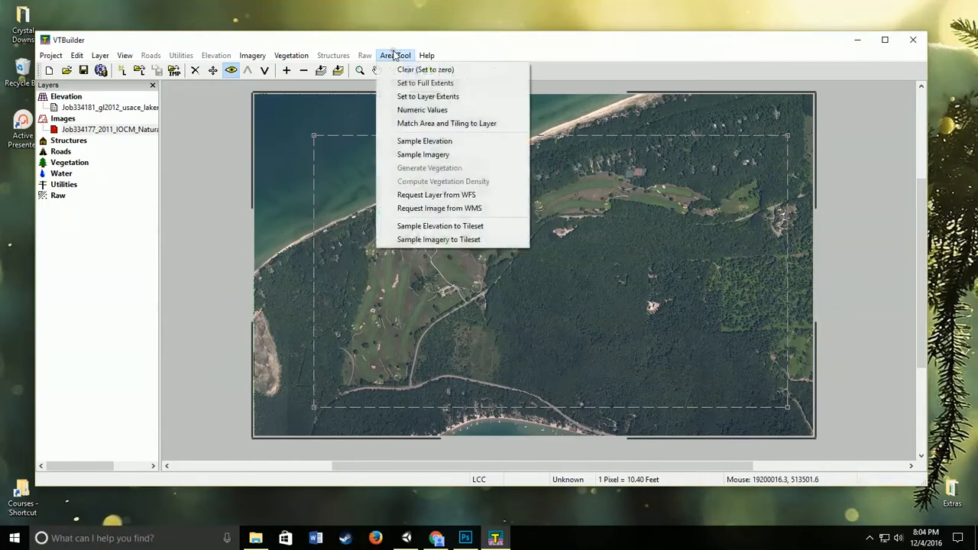
{"action": "left_click", "coordinate": [428, 143]}
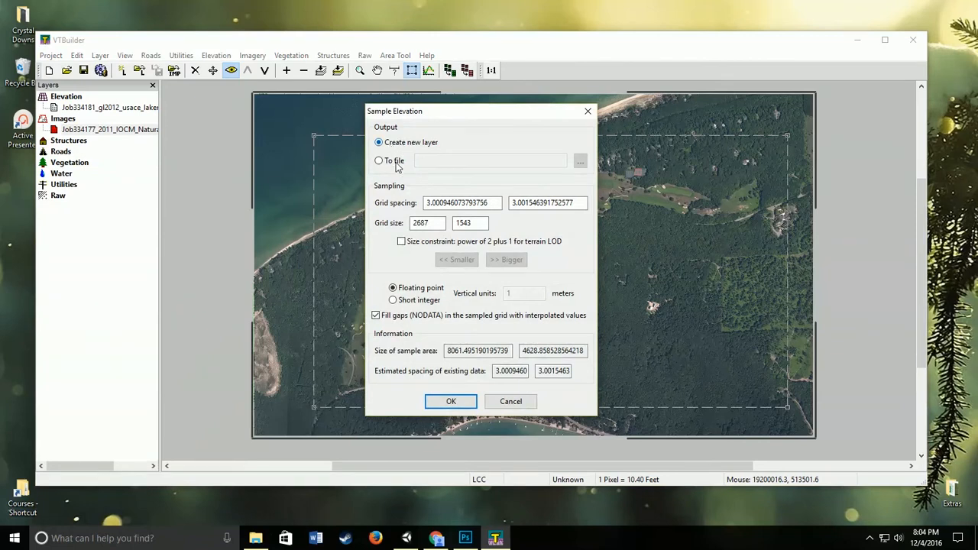
{"action": "left_click", "coordinate": [395, 161]}
{"action": "left_click", "coordinate": [580, 161]}
{"action": "left_click", "coordinate": [212, 345]}
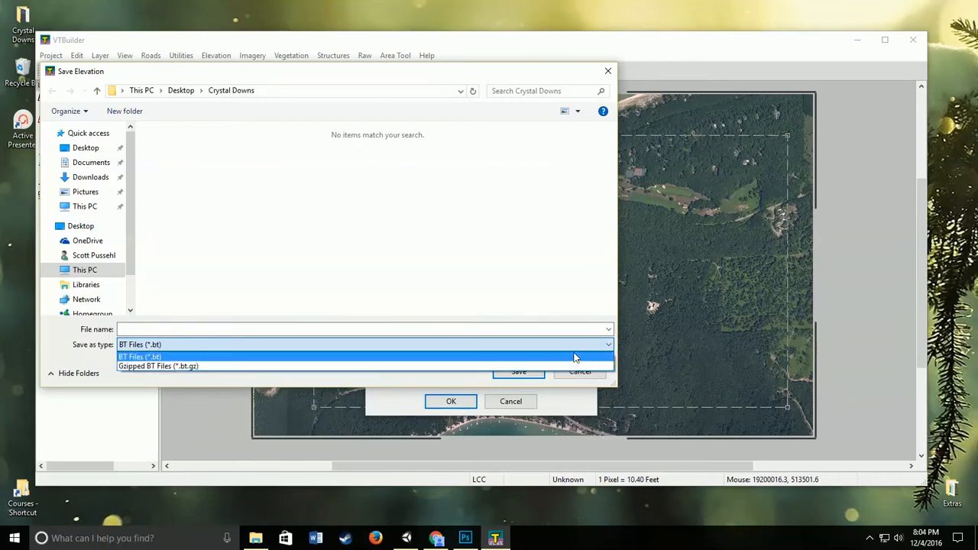
{"action": "left_click", "coordinate": [575, 356]}
{"action": "left_click", "coordinate": [581, 373]}
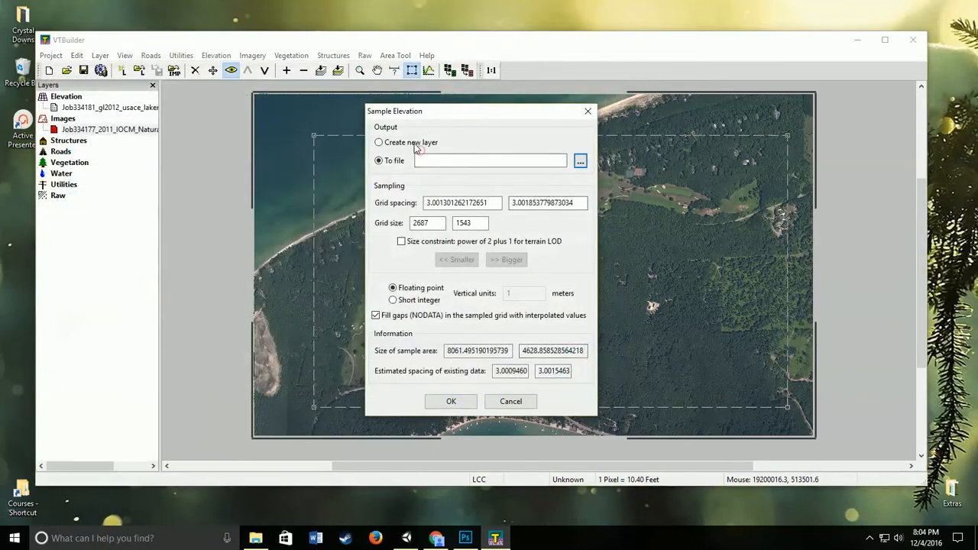
Sample the elevation into a new layer, keeping floating point values and filling NODATA gaps with interpolated values
{"action": "left_click", "coordinate": [416, 145]}
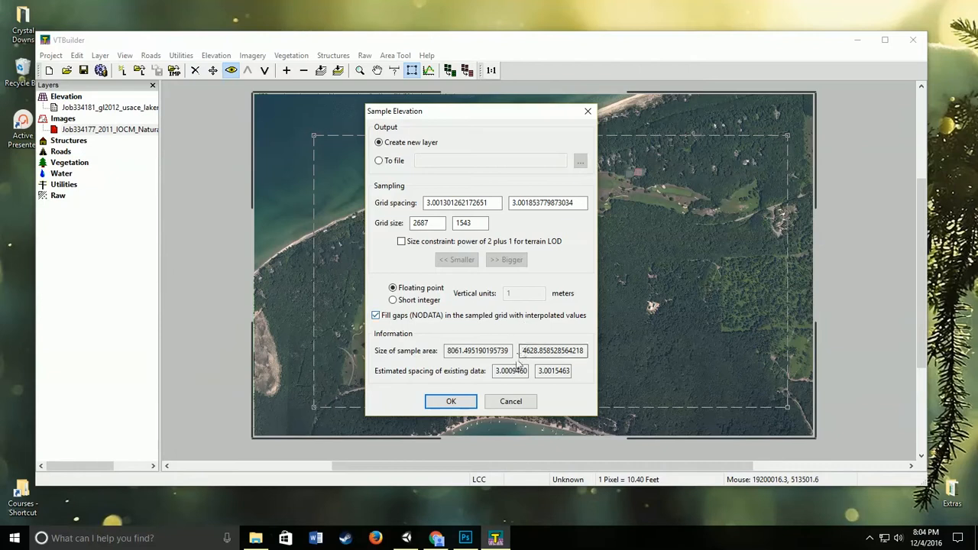
{"action": "left_click", "coordinate": [376, 316]}
{"action": "left_click", "coordinate": [453, 403]}
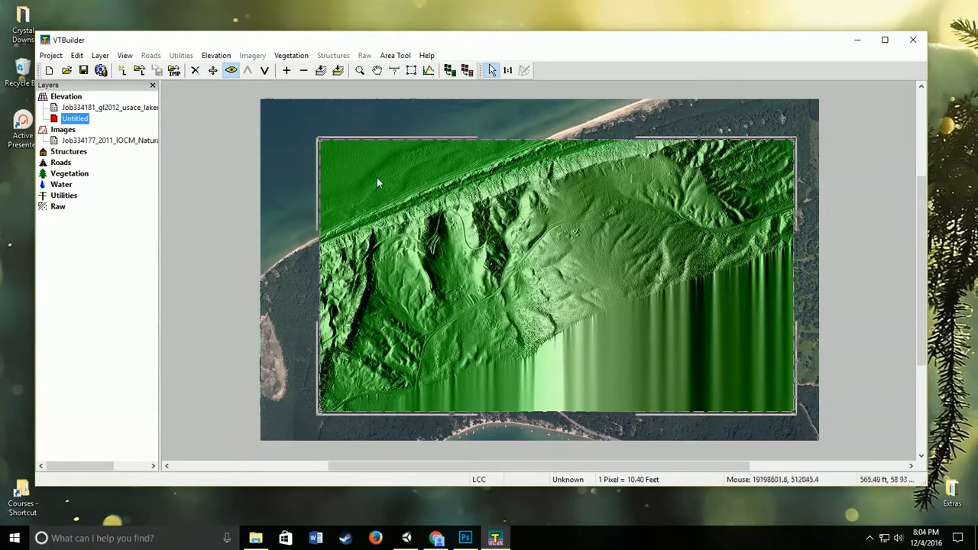
Delete the original elevation layer Job334181_gl2012_usace_lakemichigan_m2644.tif, keeping the newly sampled one
{"action": "left_click", "coordinate": [85, 108]}
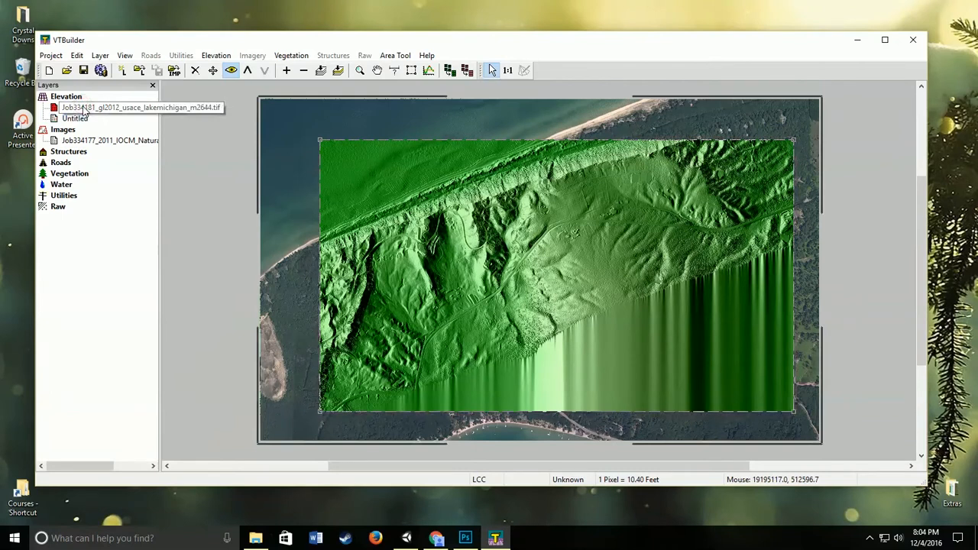
{"action": "right_click", "coordinate": [84, 108]}
{"action": "key", "text": "Escape"}
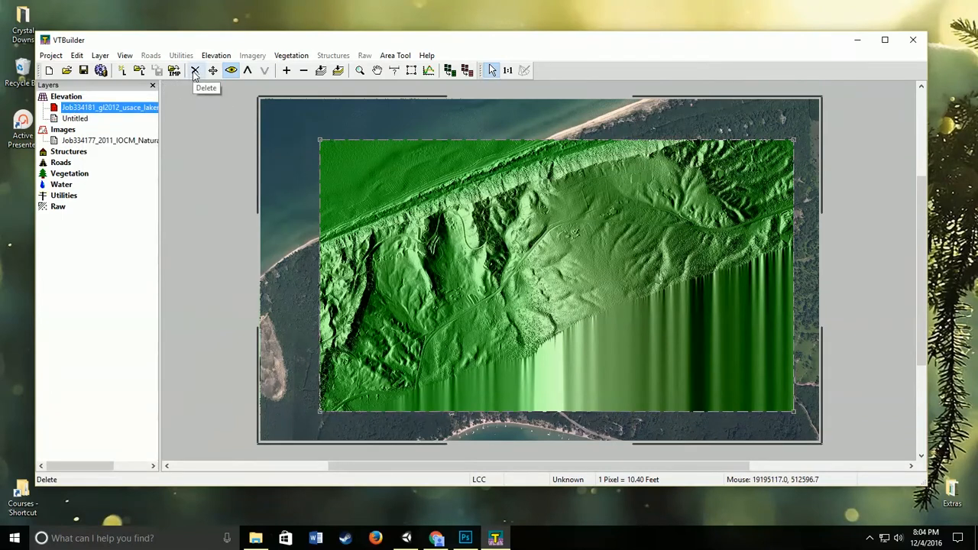
{"action": "left_click", "coordinate": [195, 71]}
{"action": "left_click", "coordinate": [511, 265]}
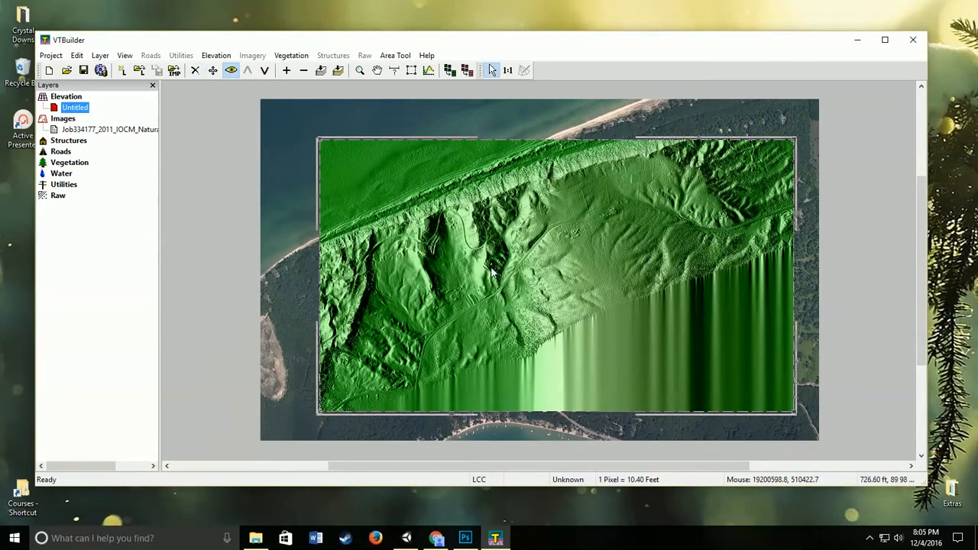
Start exporting the sampled elevation layer and choose BMP as the file format
{"action": "left_click", "coordinate": [220, 58]}
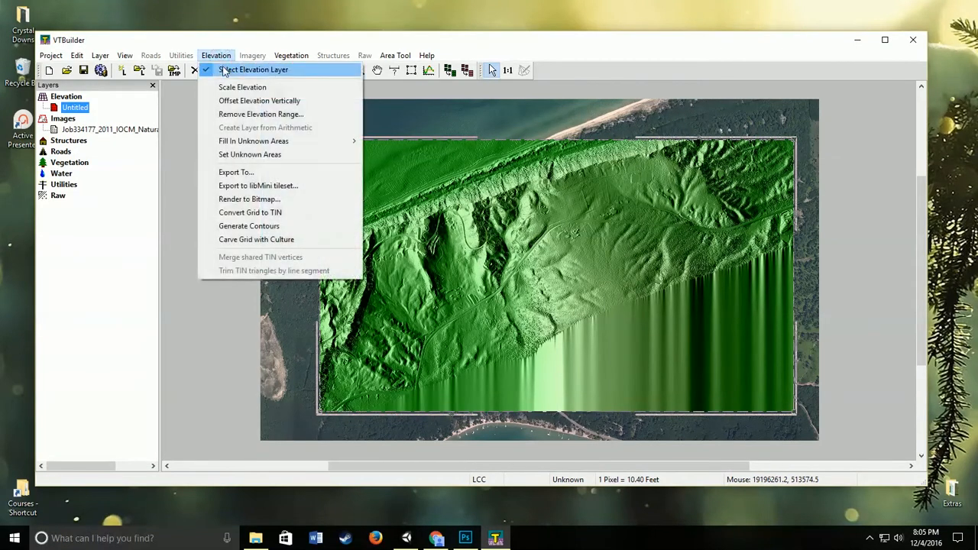
{"action": "left_click", "coordinate": [240, 172]}
{"action": "left_click_drag", "start_coordinate": [459, 179], "coordinate": [385, 162]}
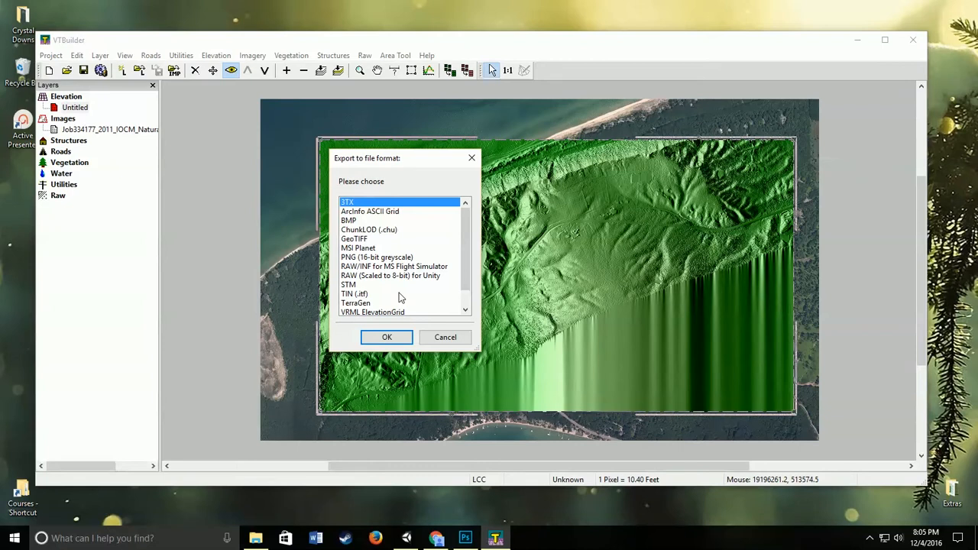
{"action": "left_click", "coordinate": [356, 257]}
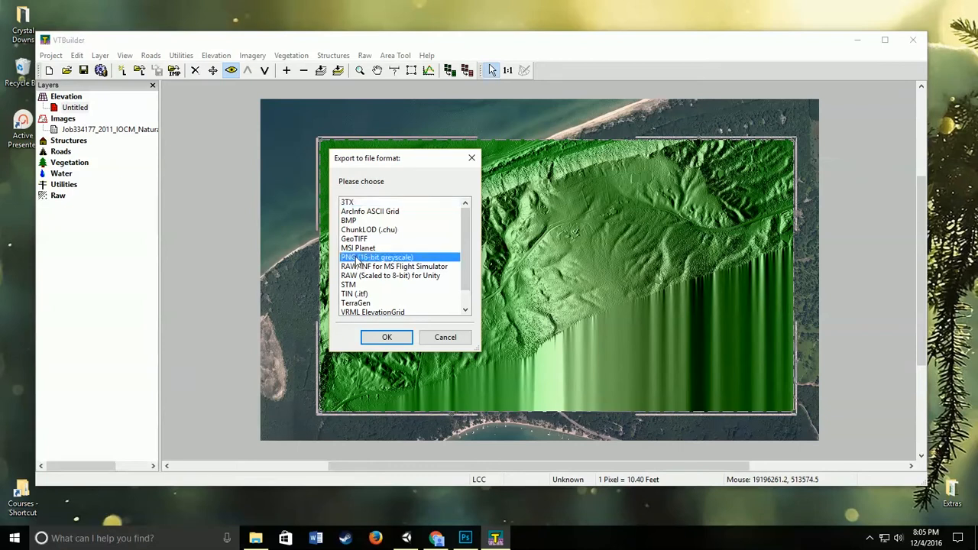
{"action": "left_click", "coordinate": [348, 221]}
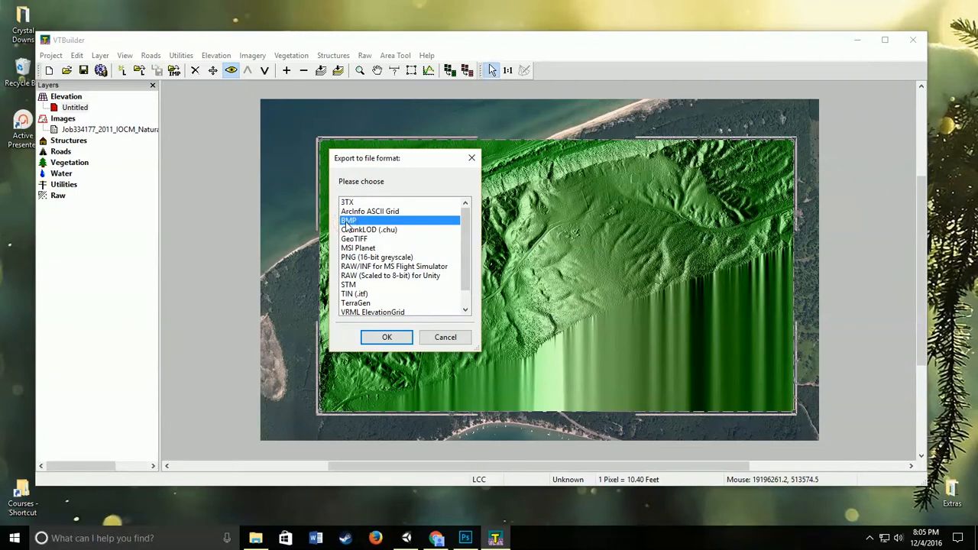
{"action": "left_click", "coordinate": [362, 258]}
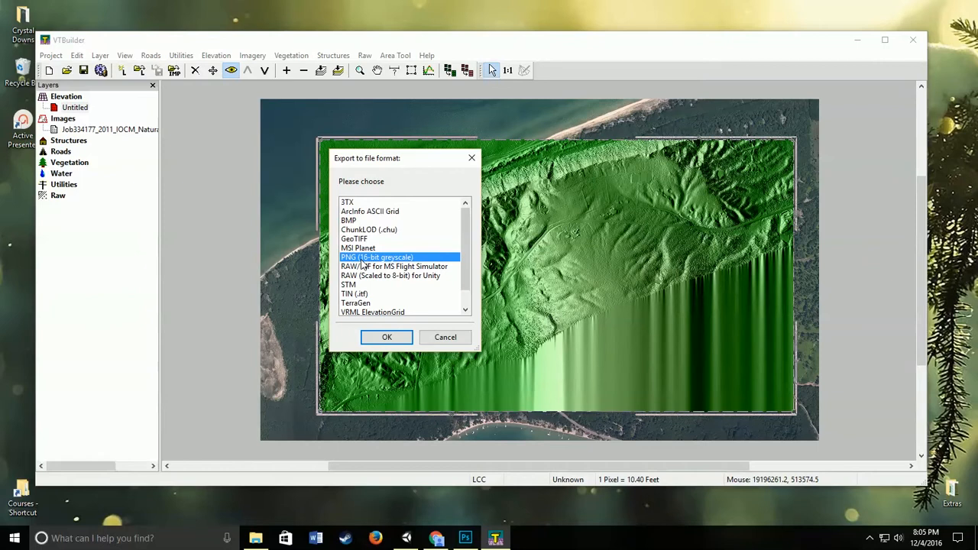
{"action": "left_click", "coordinate": [349, 221]}
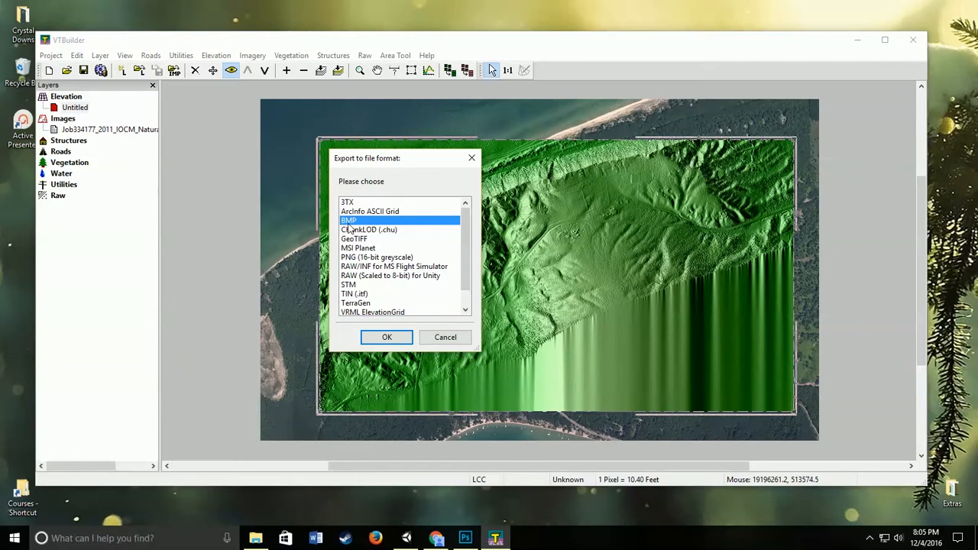
{"action": "left_click", "coordinate": [388, 338]}
Name the exported bitmap Crystal Downs Elevation.bmp and save it in the Crystal Downs folder
{"action": "left_click", "coordinate": [146, 329]}
{"action": "key", "text": "BackSpace"}
{"action": "key", "text": "BackSpace"}
{"action": "key", "text": "BackSpace"}
{"action": "key", "text": "BackSpace"}
{"action": "key", "text": "BackSpace"}
{"action": "key", "text": "BackSpace"}
{"action": "key", "text": "BackSpace"}
{"action": "key", "text": "BackSpace"}
{"action": "type", "text": "Crystal Downs Elevation"}
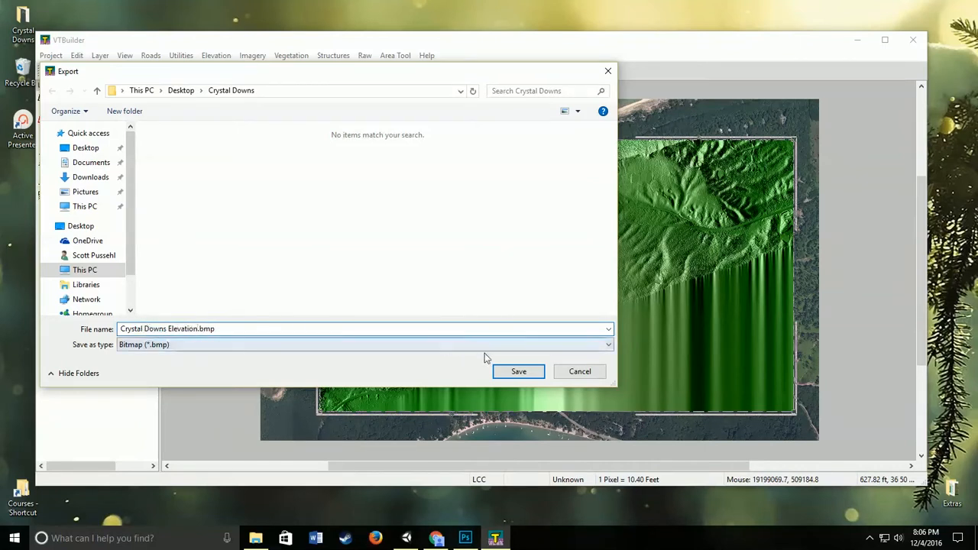
{"action": "left_click", "coordinate": [518, 372]}
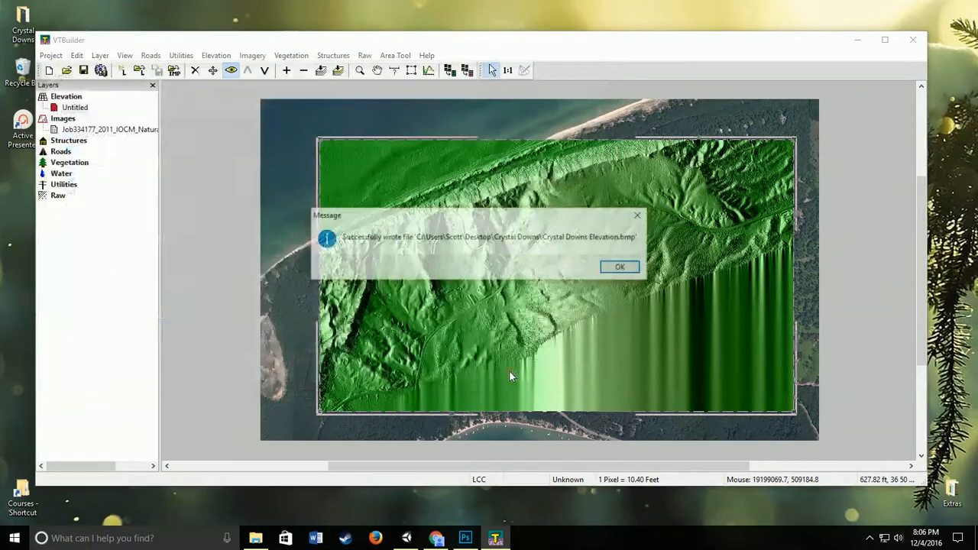
{"action": "left_click", "coordinate": [621, 268]}
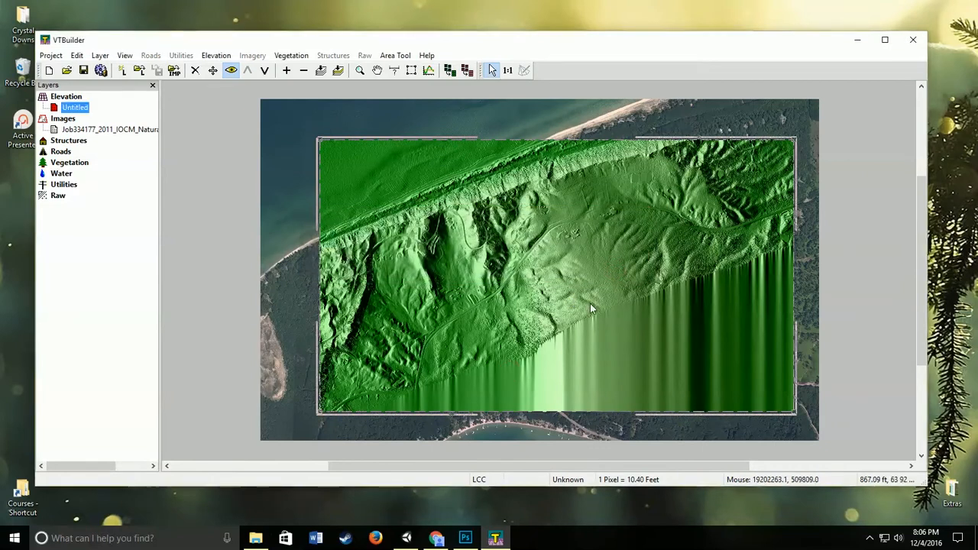
Move the natural color imagery layer above the sampled elevation layer
{"action": "left_click", "coordinate": [117, 130]}
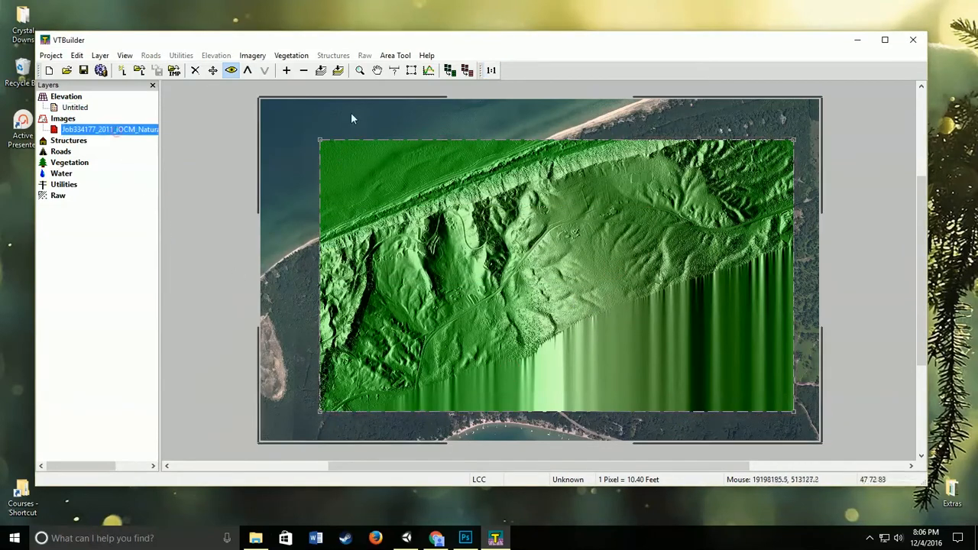
{"action": "left_click", "coordinate": [247, 71]}
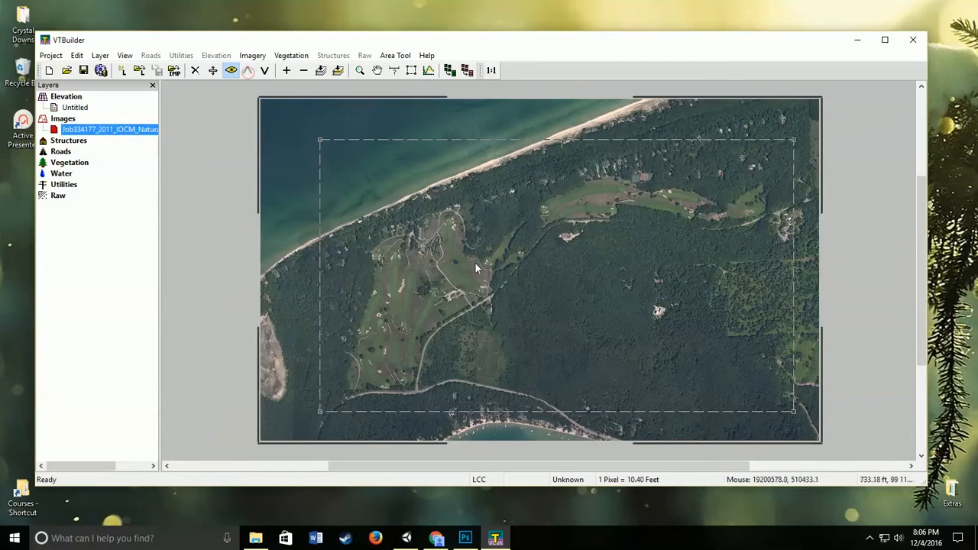
Switch to Photoshop and open Crystal Downs Elevation.bmp from the Crystal Downs folder
{"action": "left_click", "coordinate": [859, 40]}
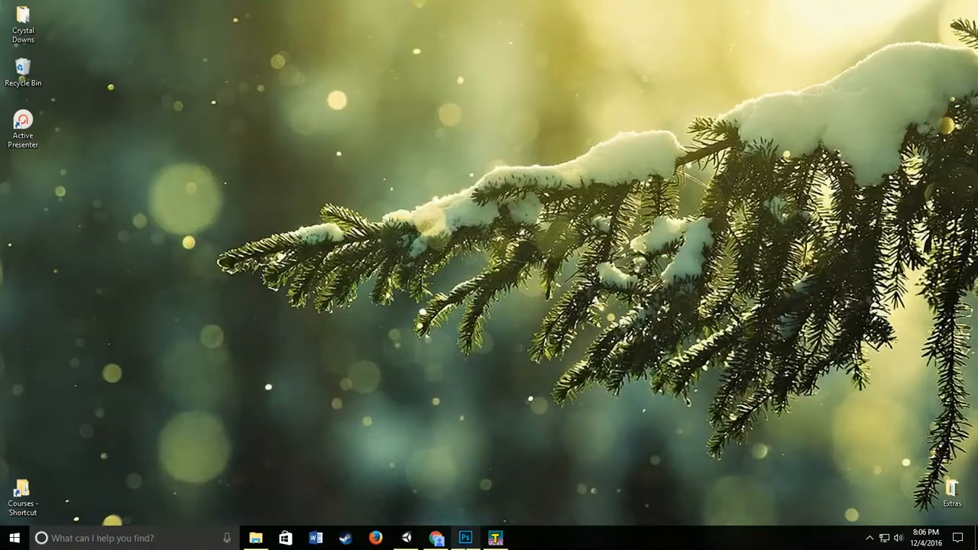
{"action": "left_click", "coordinate": [465, 538]}
{"action": "left_click", "coordinate": [122, 186]}
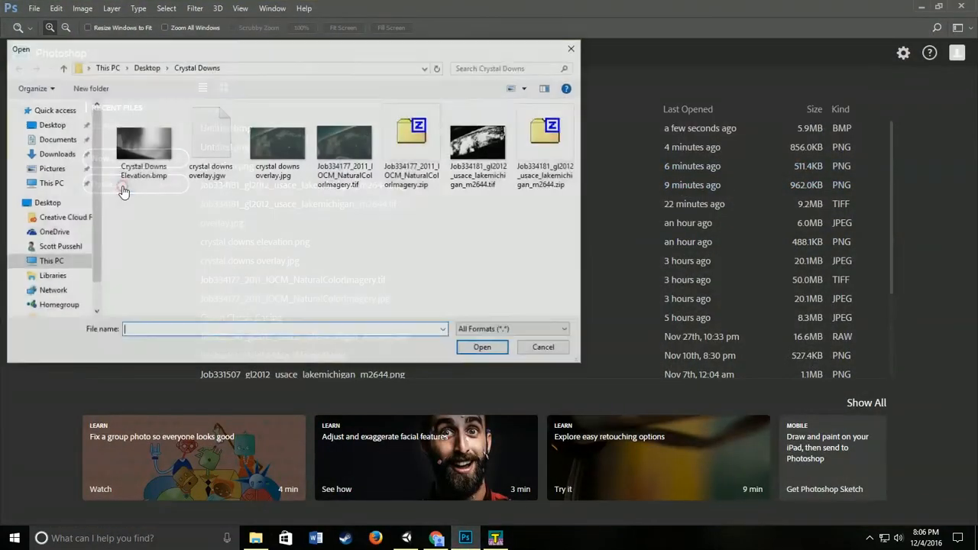
{"action": "left_click", "coordinate": [143, 145]}
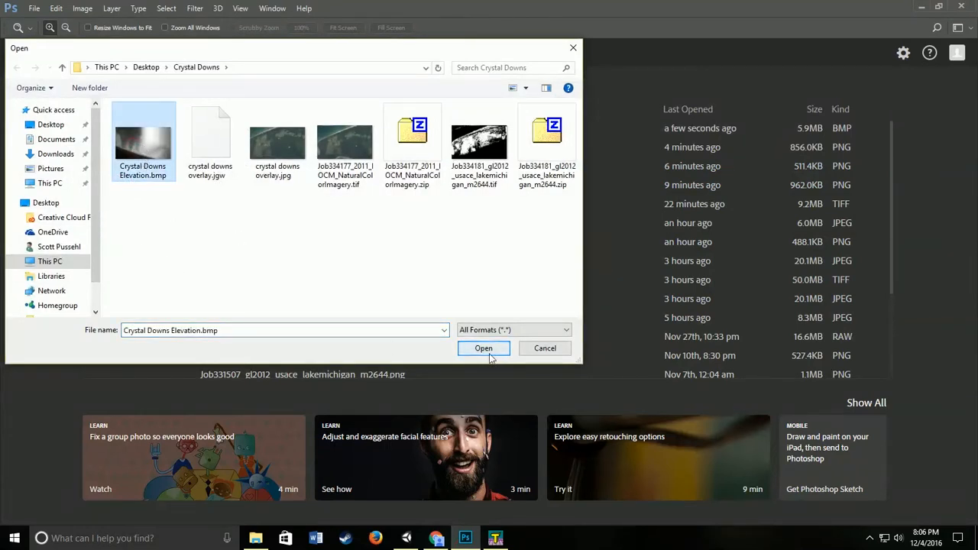
{"action": "left_click", "coordinate": [490, 354]}
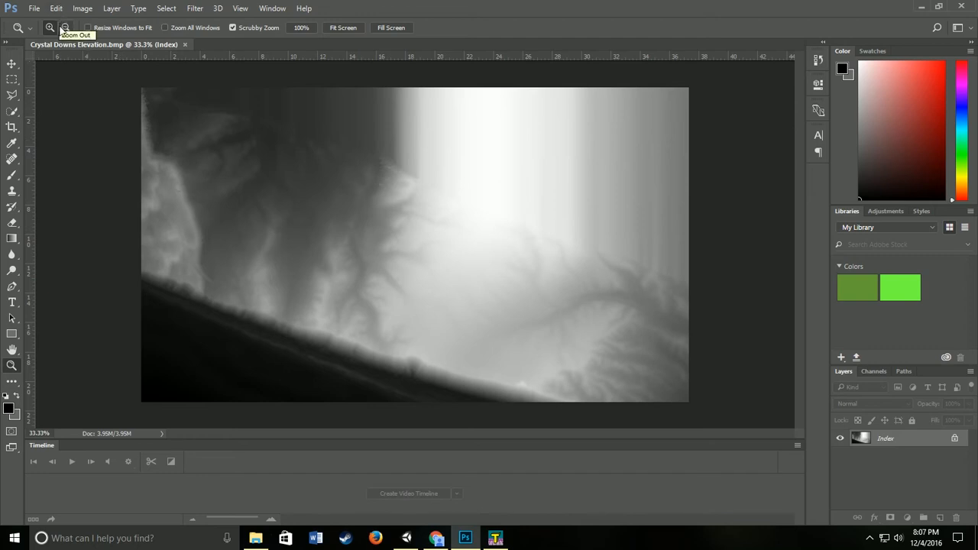
Check the elevation bitmap's width and height in pixels without changing its image size
{"action": "left_click", "coordinate": [82, 9]}
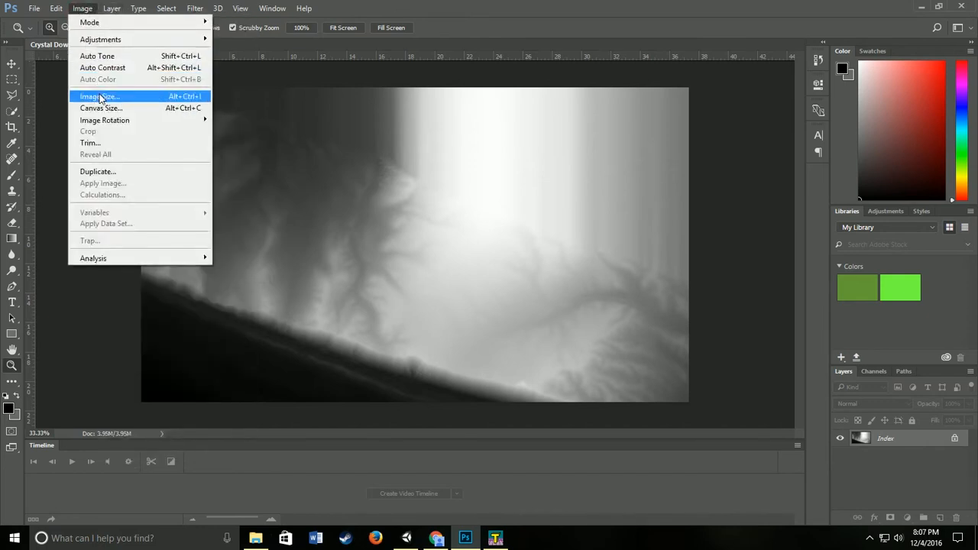
{"action": "left_click", "coordinate": [100, 98]}
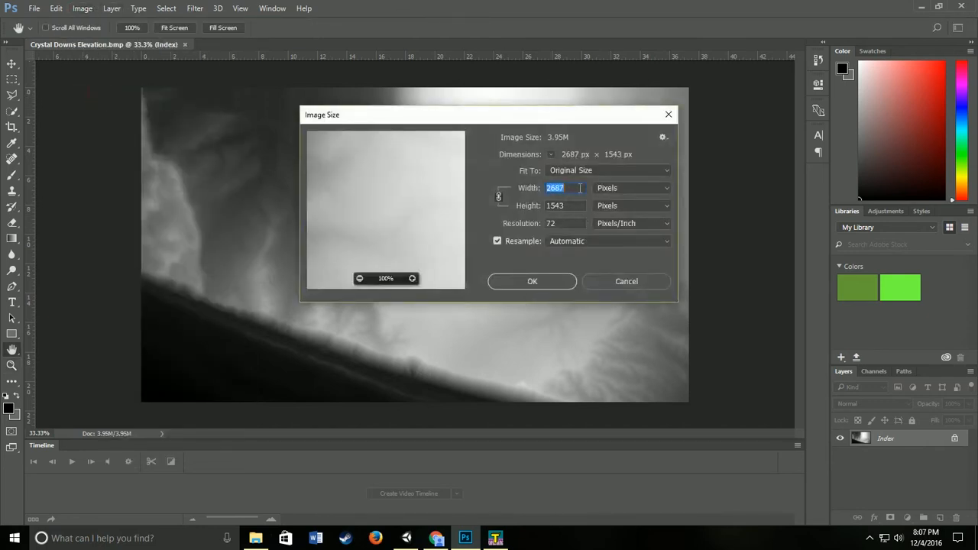
{"action": "left_click", "coordinate": [579, 188]}
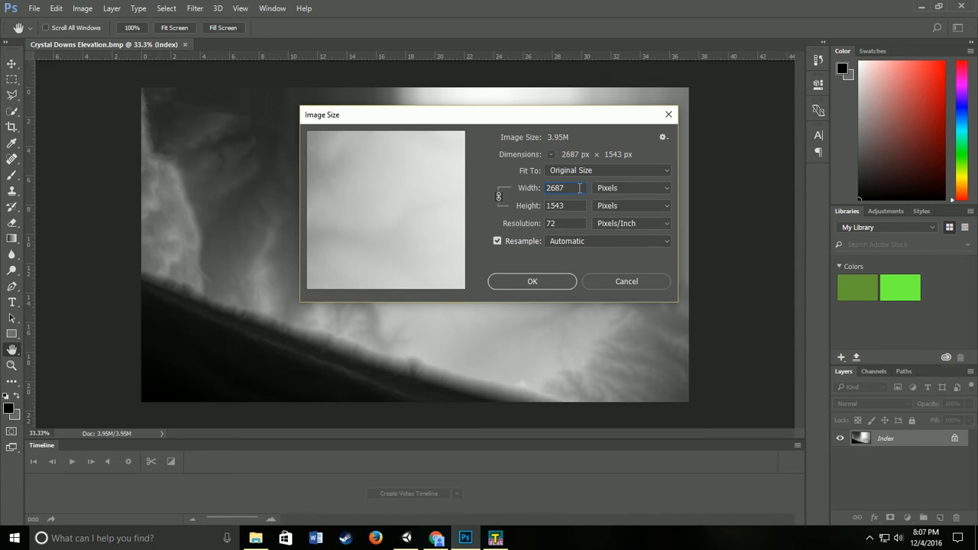
{"action": "double_click", "coordinate": [572, 204]}
{"action": "key", "text": "z"}
{"action": "left_click", "coordinate": [635, 279]}
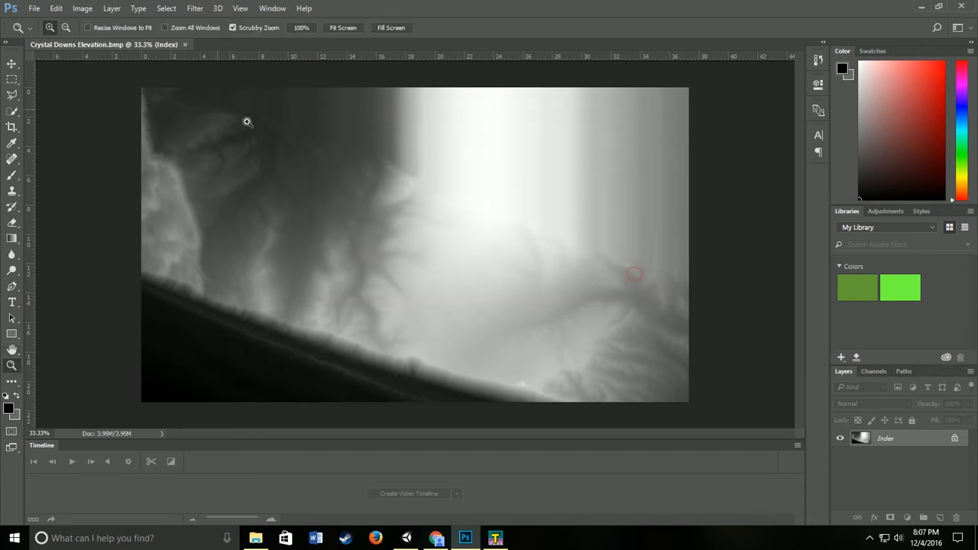
Extend the canvas height to 2687 pixels, anchoring the image at top center so the extra area is added below
{"action": "left_click", "coordinate": [82, 9]}
{"action": "left_click", "coordinate": [122, 105]}
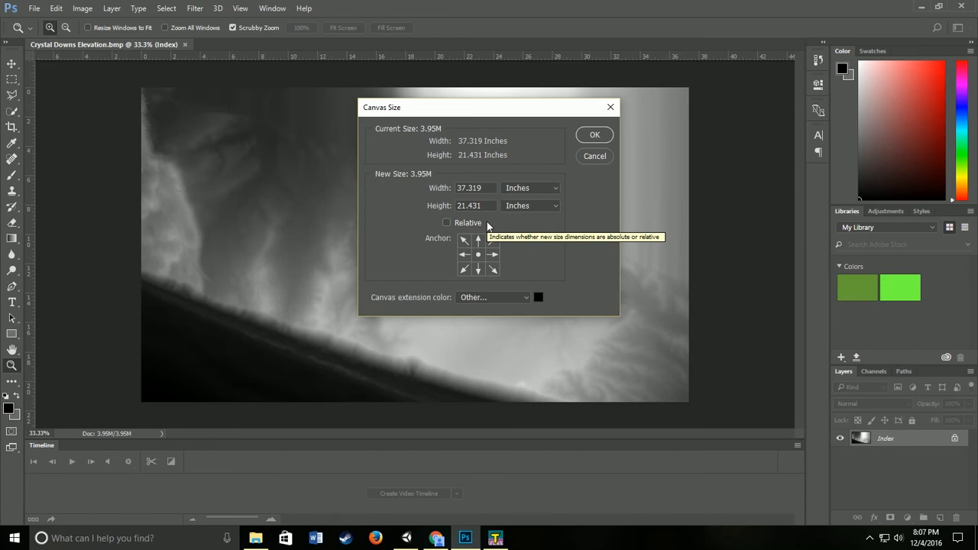
{"action": "left_click", "coordinate": [524, 189]}
{"action": "left_click", "coordinate": [520, 209]}
{"action": "double_click", "coordinate": [477, 206]}
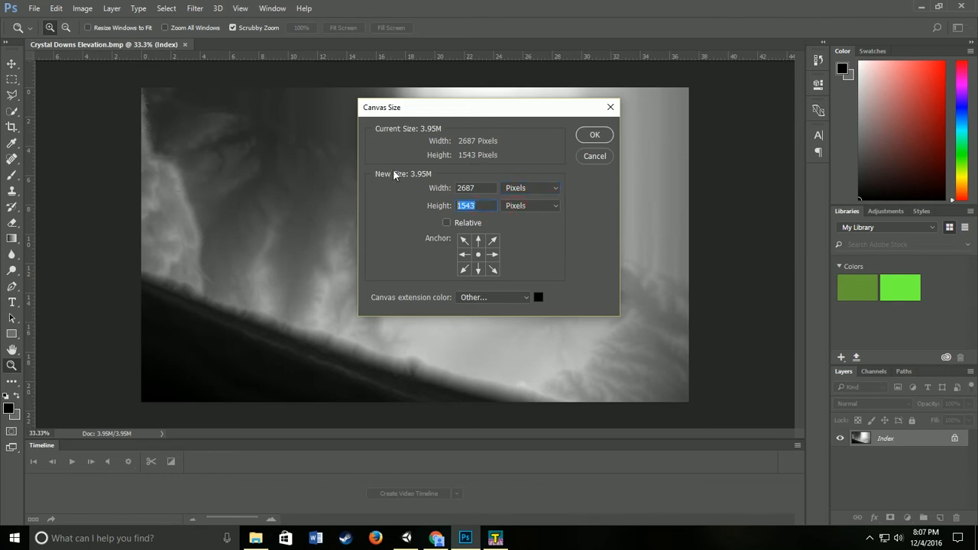
{"action": "type", "text": "2687"}
{"action": "left_click", "coordinate": [478, 242]}
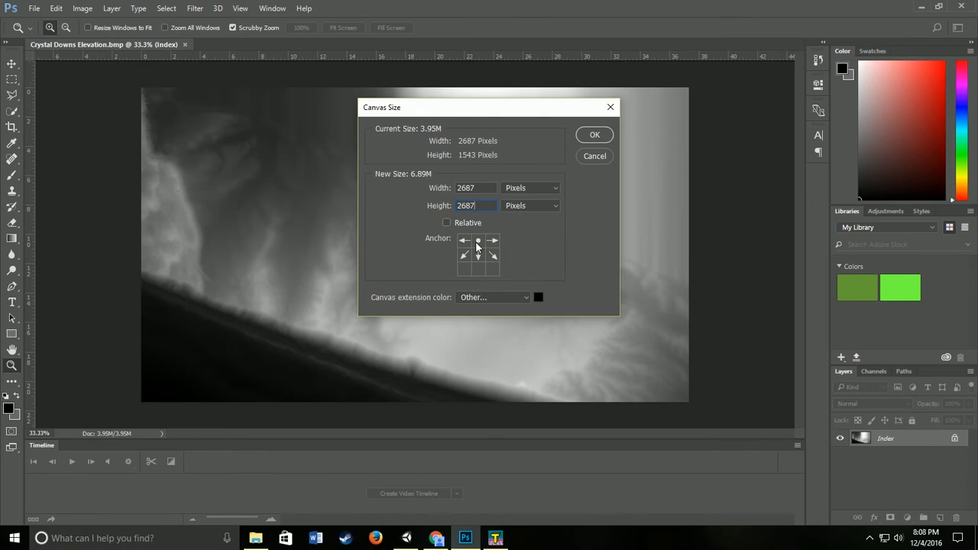
{"action": "left_click", "coordinate": [601, 135]}
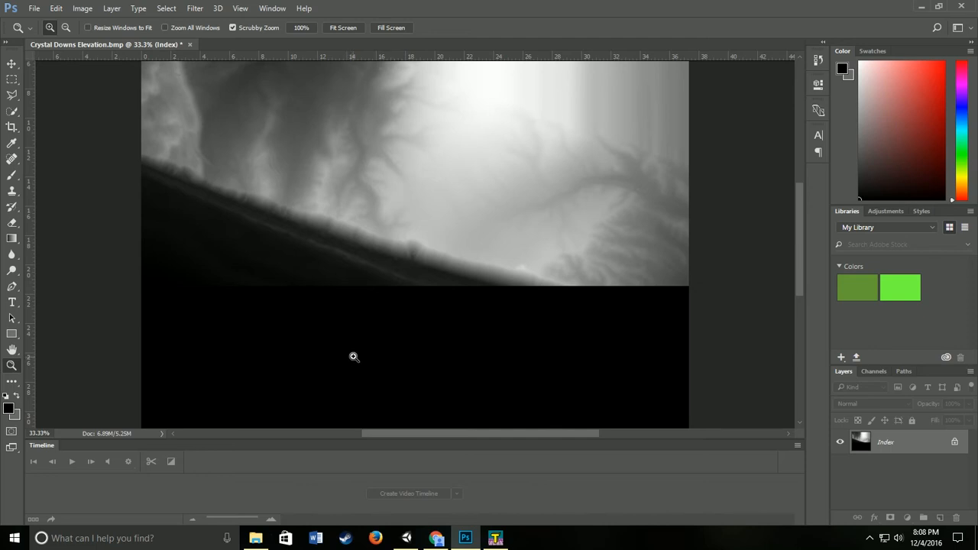
{"action": "scroll", "coordinate": [356, 248], "scroll_direction": "up", "scroll_amount": 5}
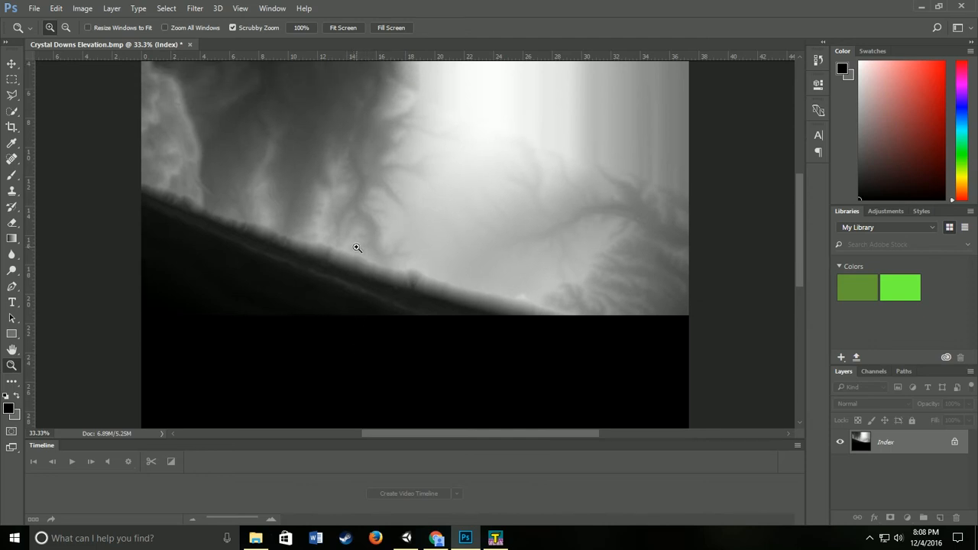
{"action": "scroll", "coordinate": [357, 248], "scroll_direction": "down", "scroll_amount": 2}
{"action": "scroll", "coordinate": [357, 248], "scroll_direction": "down", "scroll_amount": 5}
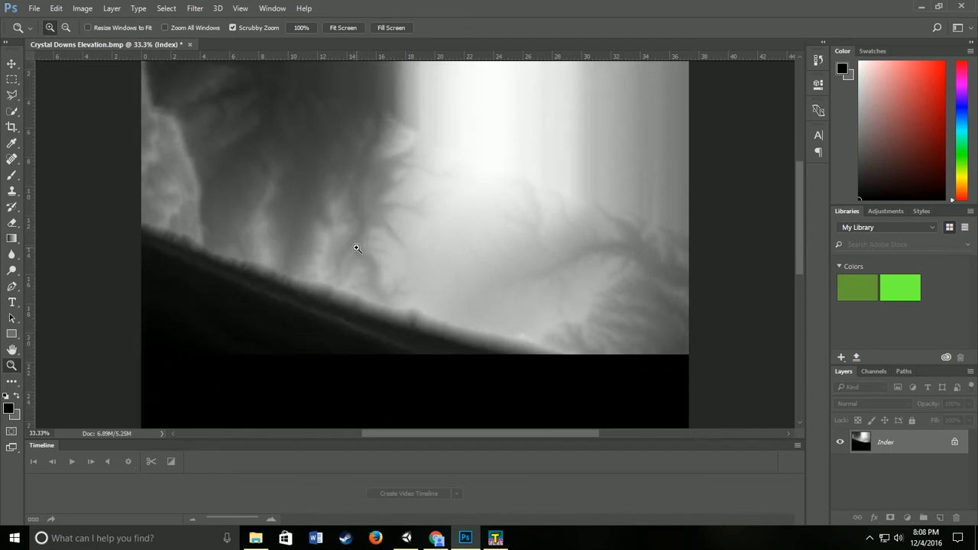
{"action": "scroll", "coordinate": [356, 248], "scroll_direction": "up", "scroll_amount": 3}
{"action": "scroll", "coordinate": [356, 249], "scroll_direction": "up", "scroll_amount": 1}
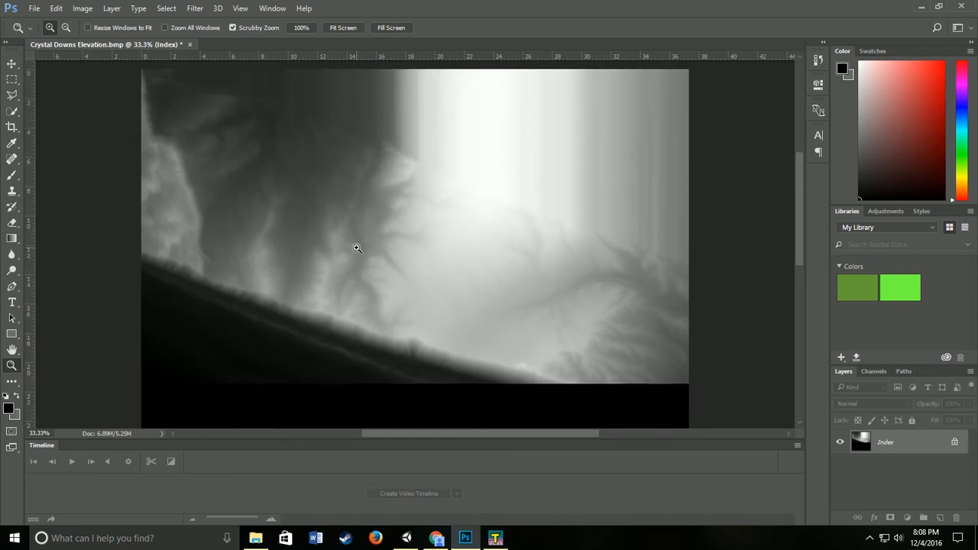
Try resizing the elevation image to 4096 × 4096 pixels with automatic resampling
{"action": "left_click", "coordinate": [82, 9]}
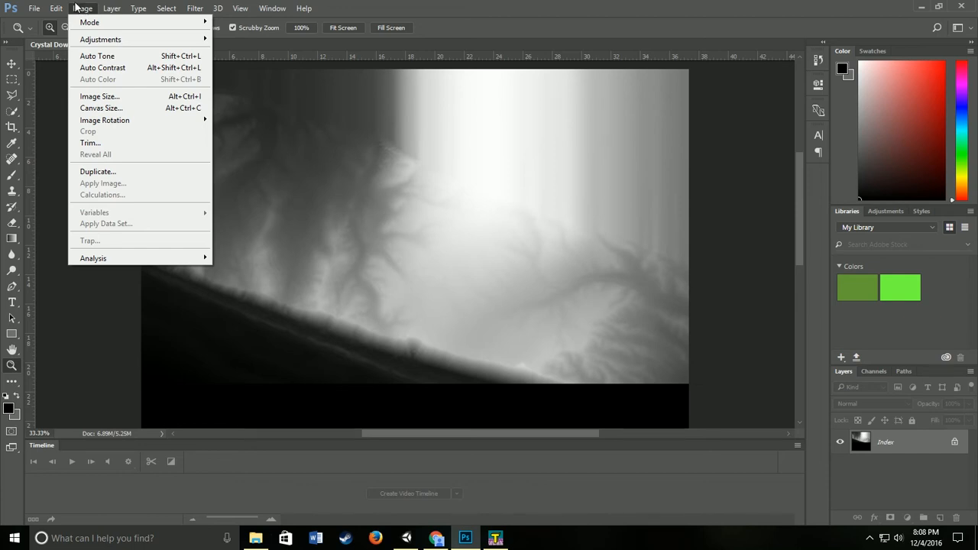
{"action": "mouse_move", "coordinate": [101, 13]}
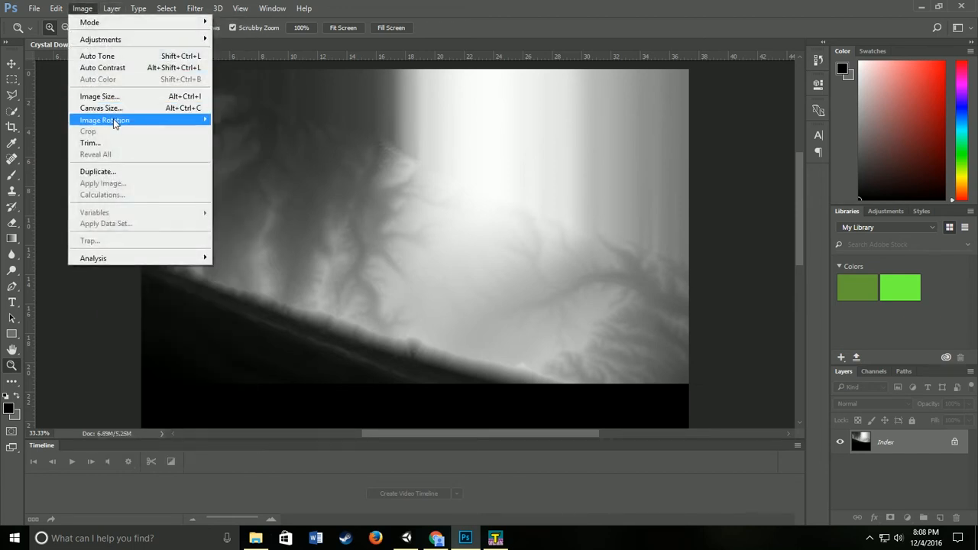
{"action": "left_click", "coordinate": [107, 97]}
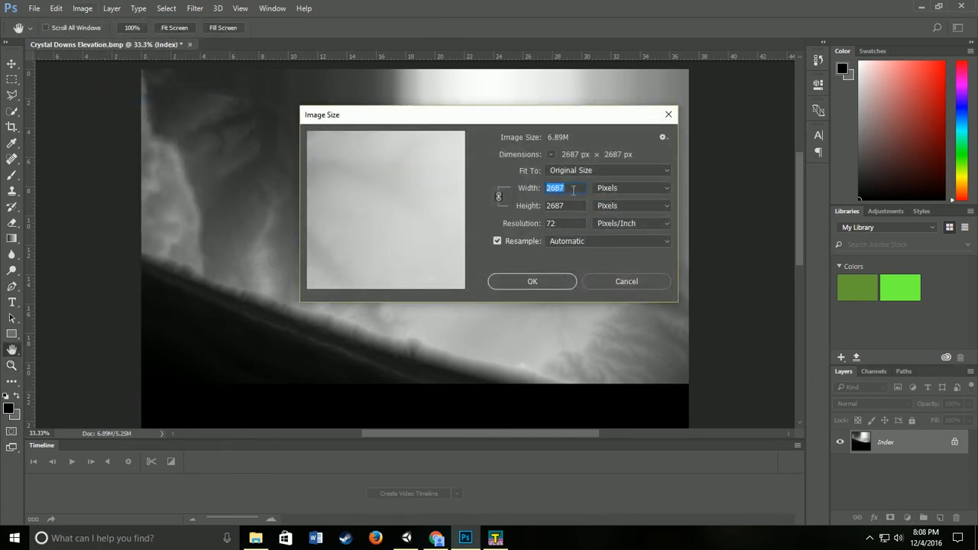
{"action": "left_click", "coordinate": [573, 242]}
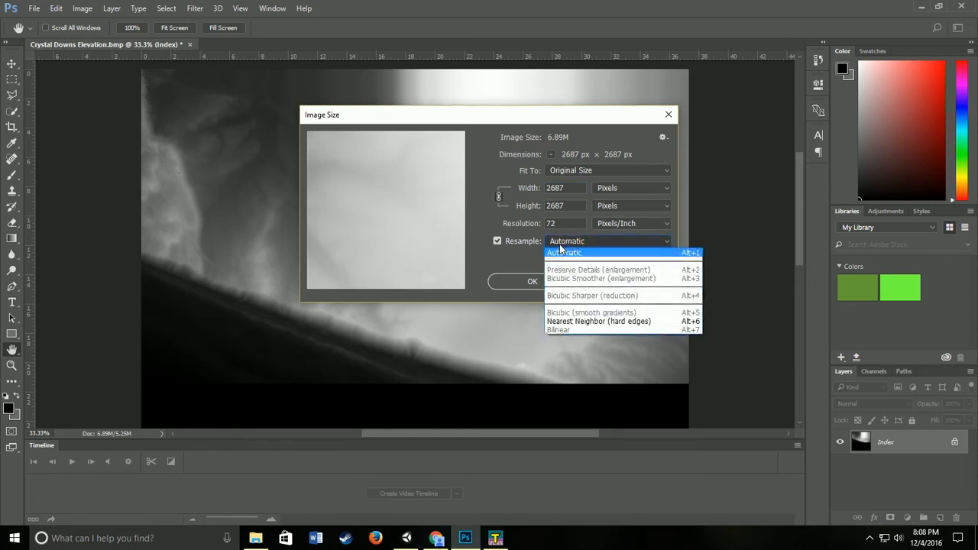
{"action": "left_click", "coordinate": [560, 248]}
{"action": "double_click", "coordinate": [569, 187]}
{"action": "type", "text": "4096"}
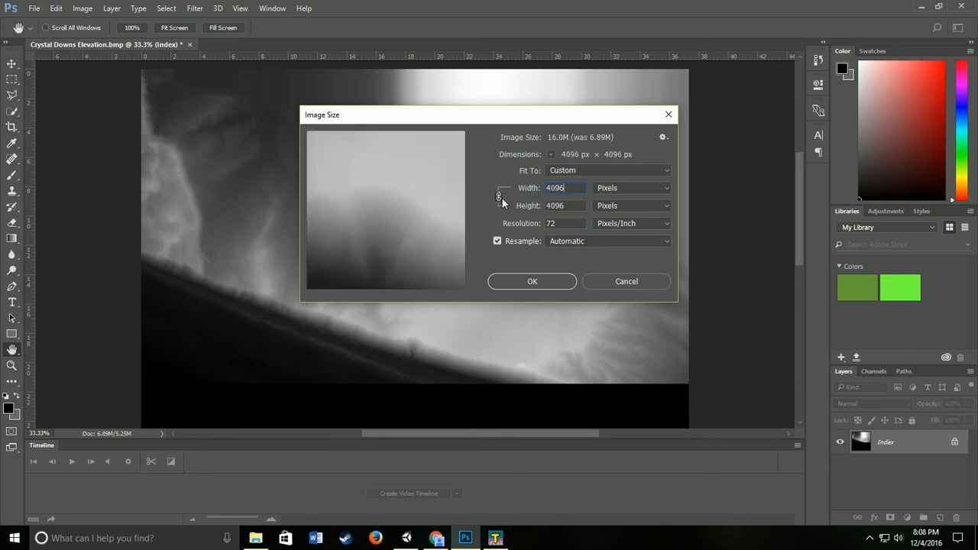
{"action": "left_click", "coordinate": [581, 245]}
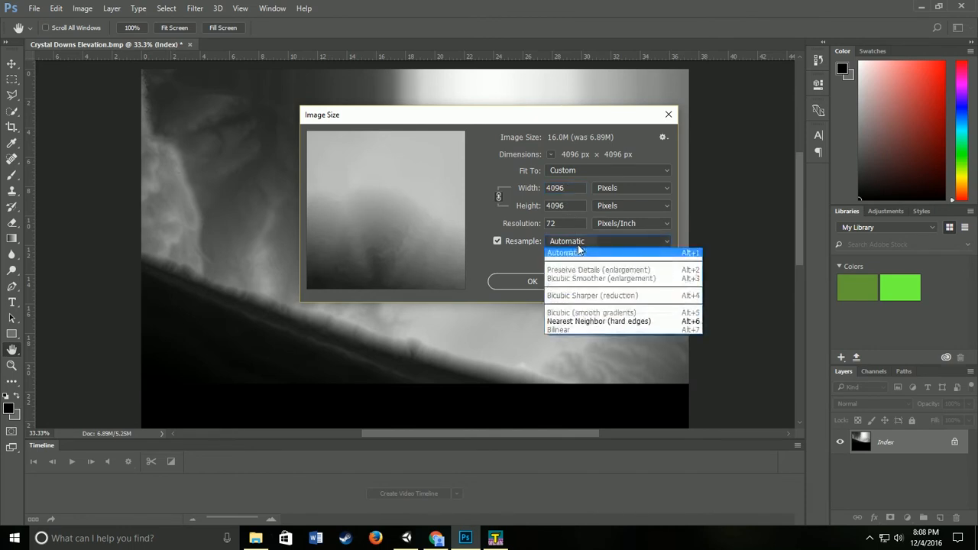
{"action": "left_click", "coordinate": [578, 245]}
Reset the resampling option, switch the size unit to pixels and resize the image to 4096 × 4096 with automatic resampling
{"action": "left_click", "coordinate": [498, 241]}
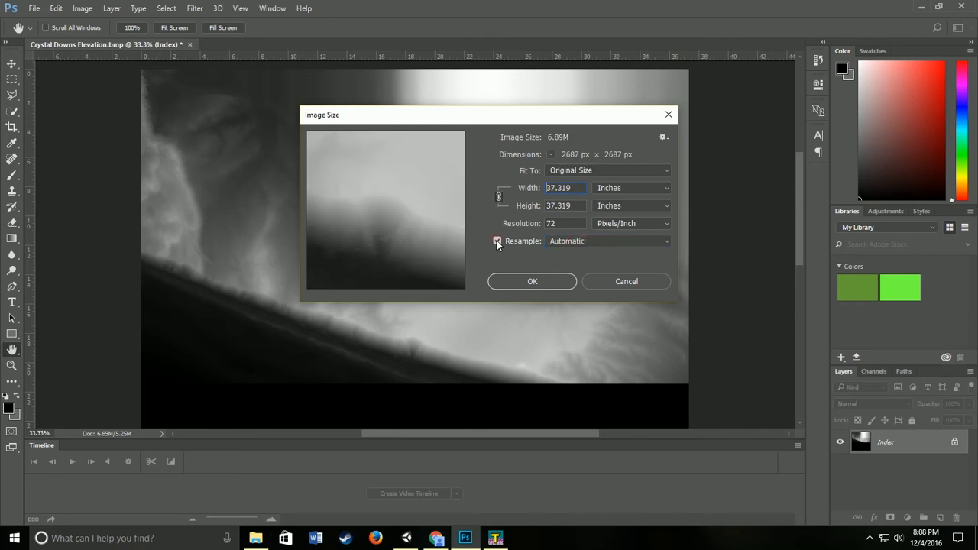
{"action": "left_click", "coordinate": [582, 170]}
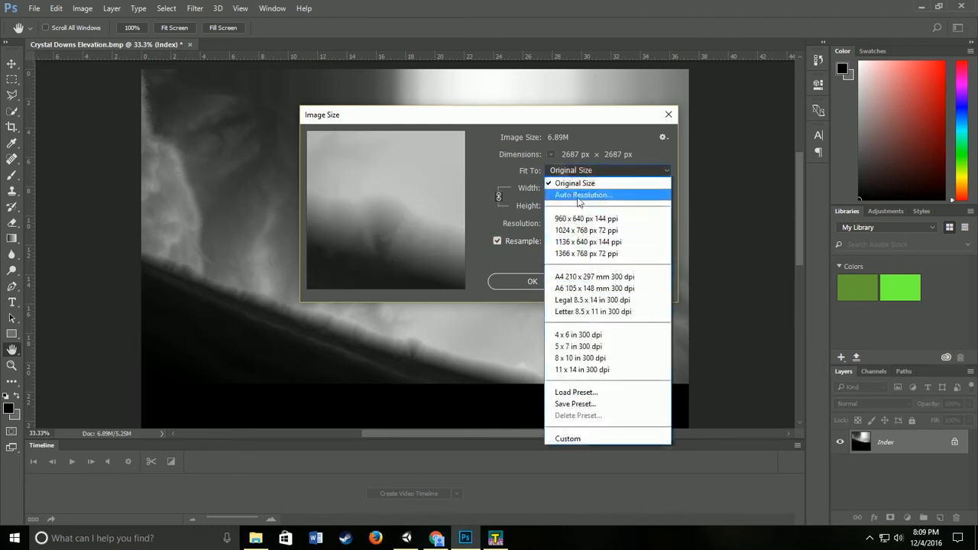
{"action": "left_click", "coordinate": [651, 183]}
{"action": "left_click", "coordinate": [650, 188]}
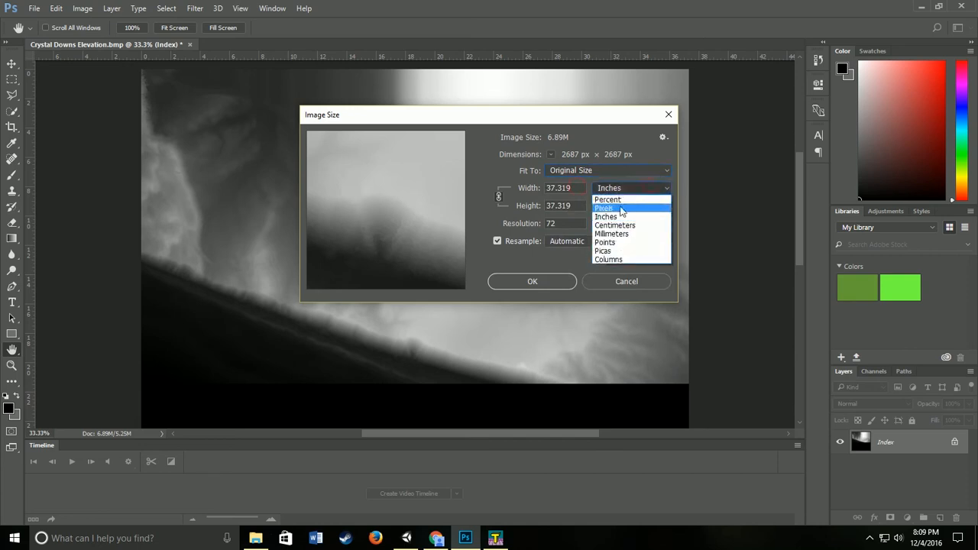
{"action": "left_click", "coordinate": [620, 207]}
{"action": "type", "text": "4096"}
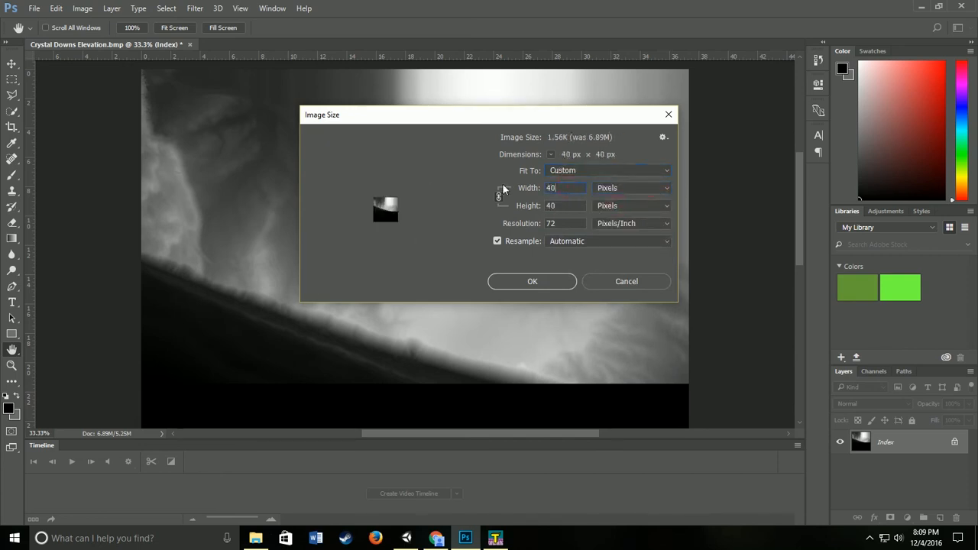
{"action": "left_click", "coordinate": [582, 242]}
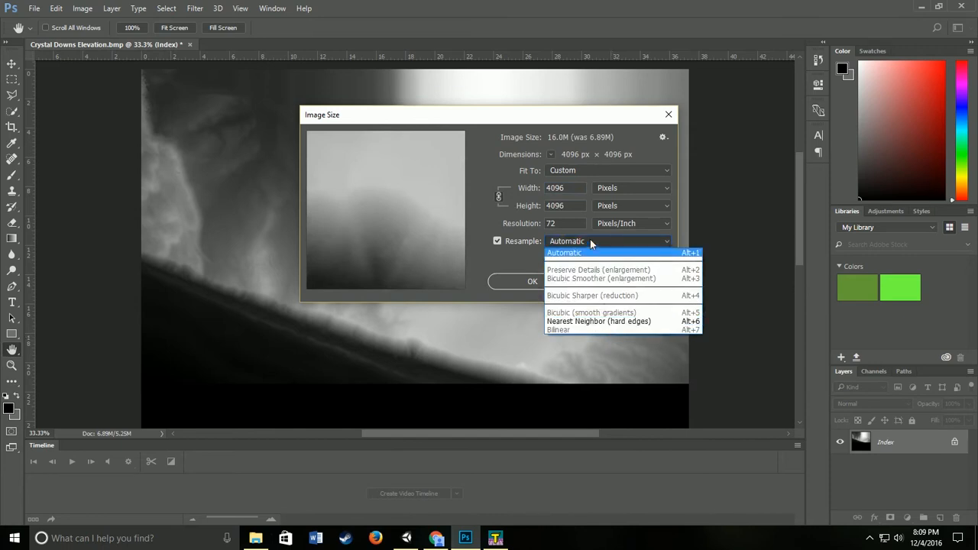
{"action": "left_click", "coordinate": [591, 244]}
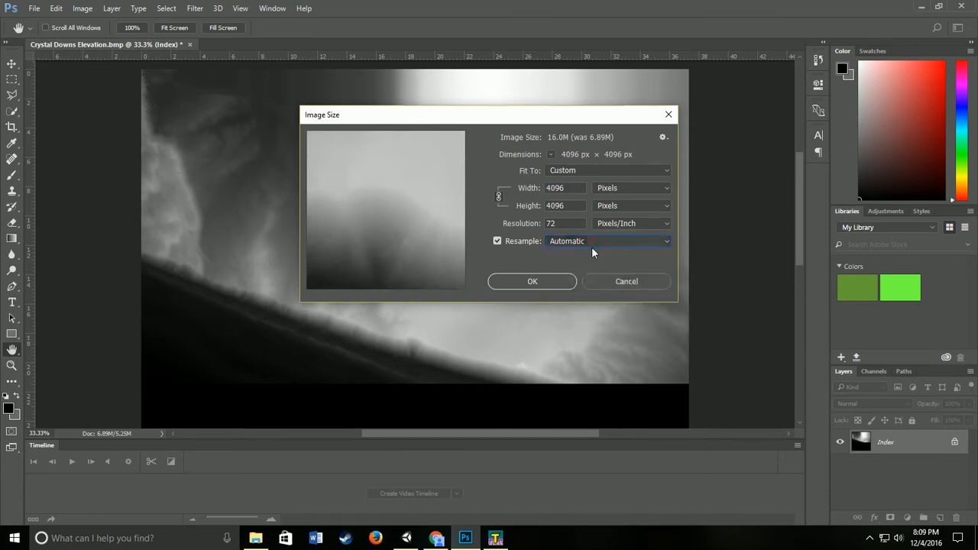
{"action": "left_click", "coordinate": [533, 282]}
Convert the elevation image from indexed color to Grayscale mode, discarding the color information
{"action": "key", "text": "z"}
{"action": "left_click", "coordinate": [82, 8]}
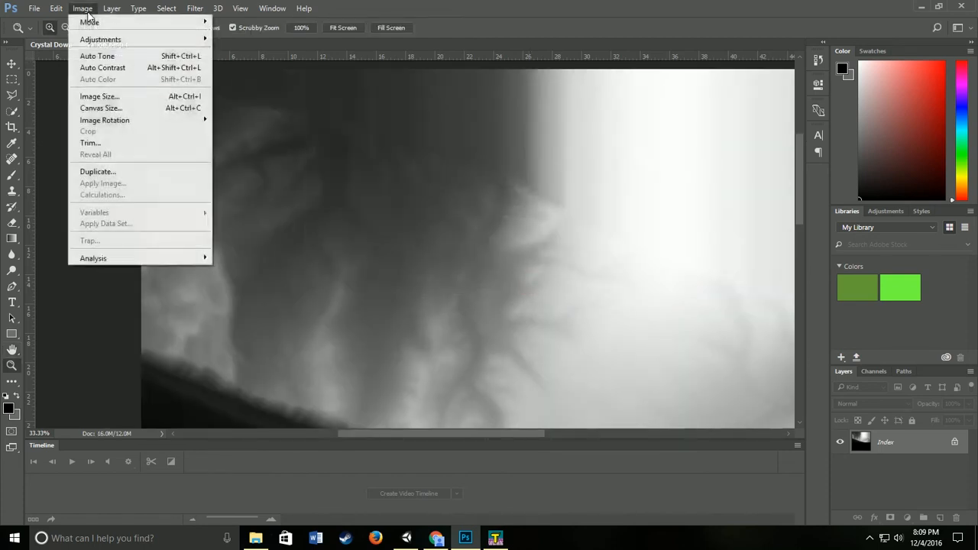
{"action": "mouse_move", "coordinate": [88, 25]}
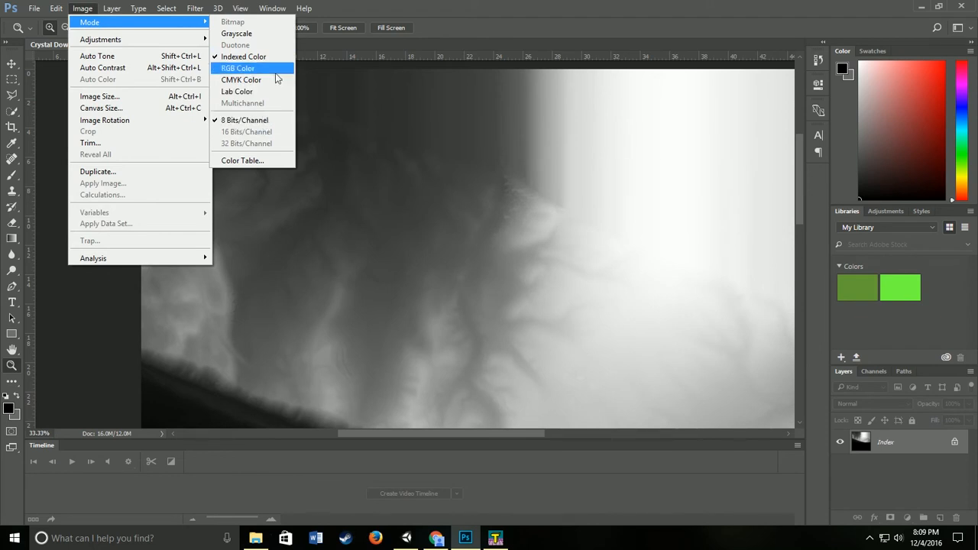
{"action": "left_click", "coordinate": [139, 12]}
{"action": "left_click", "coordinate": [82, 8]}
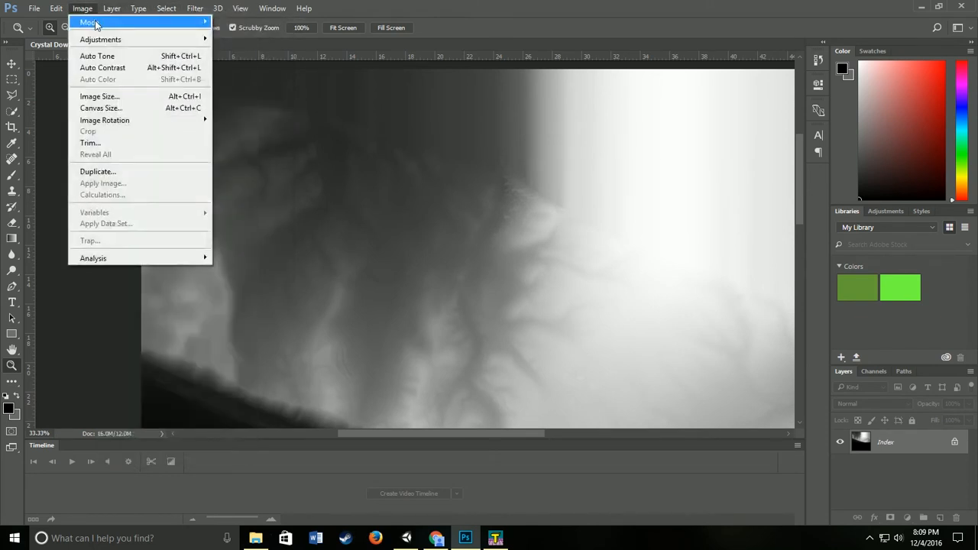
{"action": "mouse_move", "coordinate": [96, 24]}
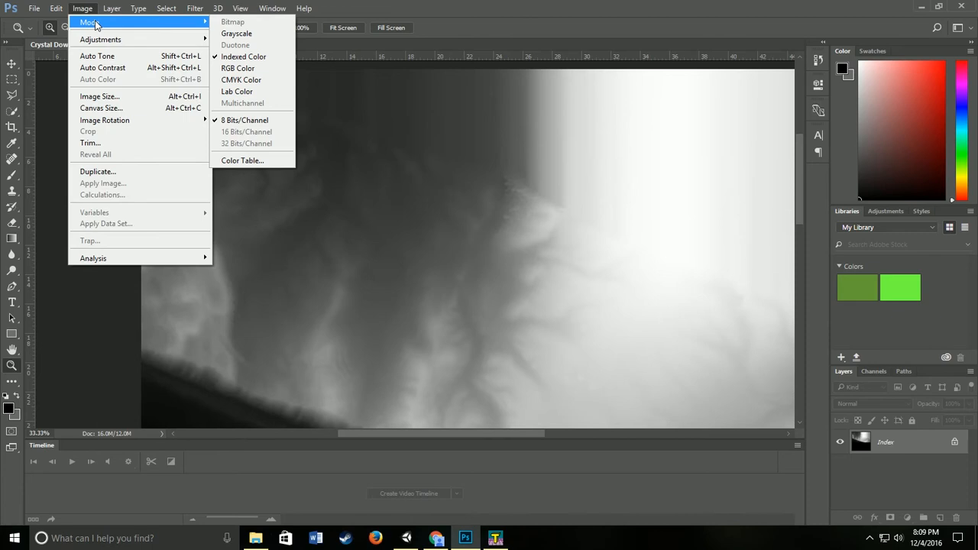
{"action": "left_click", "coordinate": [240, 35]}
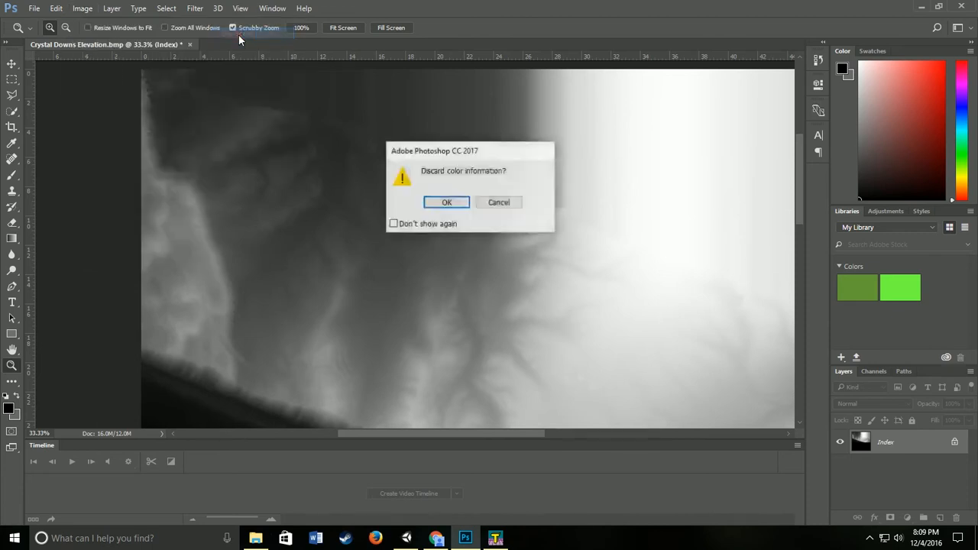
{"action": "left_click", "coordinate": [447, 203]}
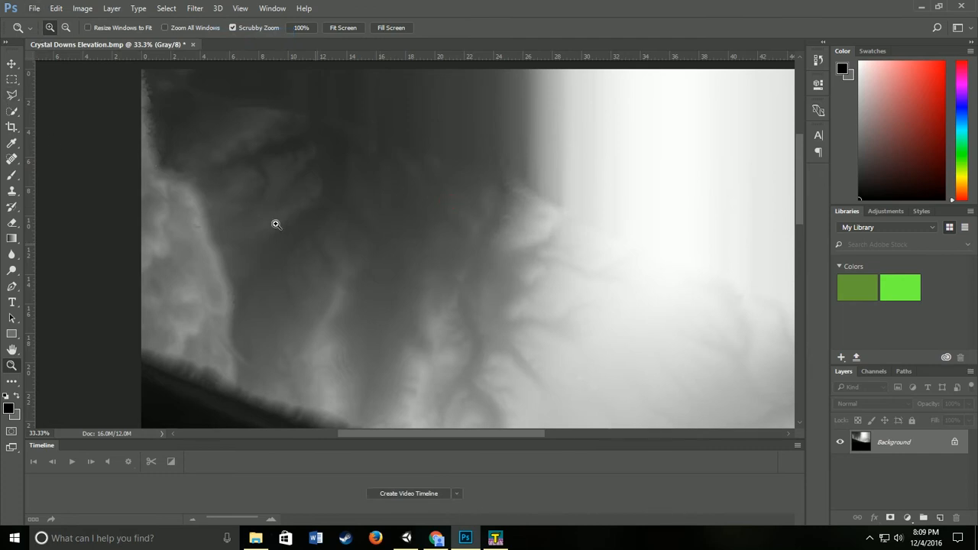
Save the grayscale elevation image in Photoshop Raw format as Crystal Downs Elevation.raw with header 0
{"action": "left_click", "coordinate": [35, 8]}
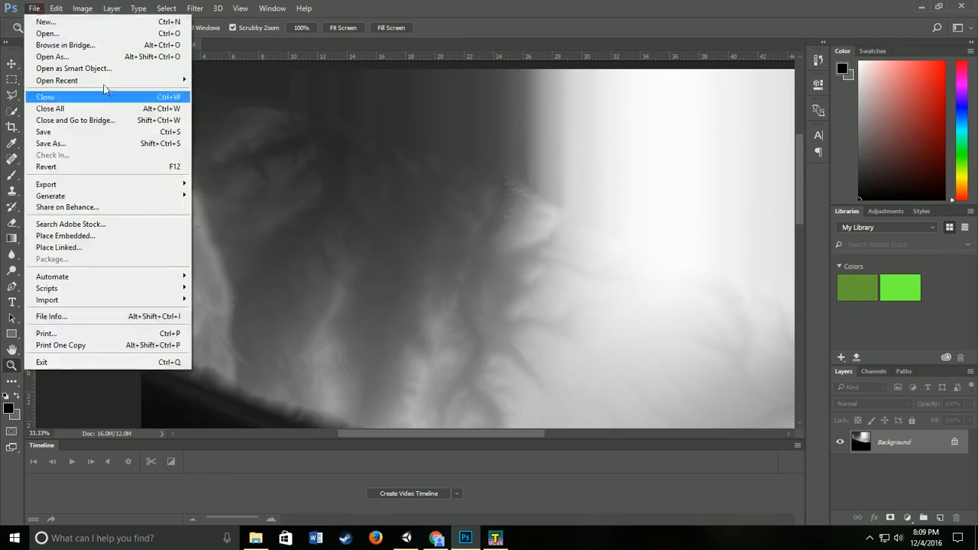
{"action": "left_click", "coordinate": [98, 143]}
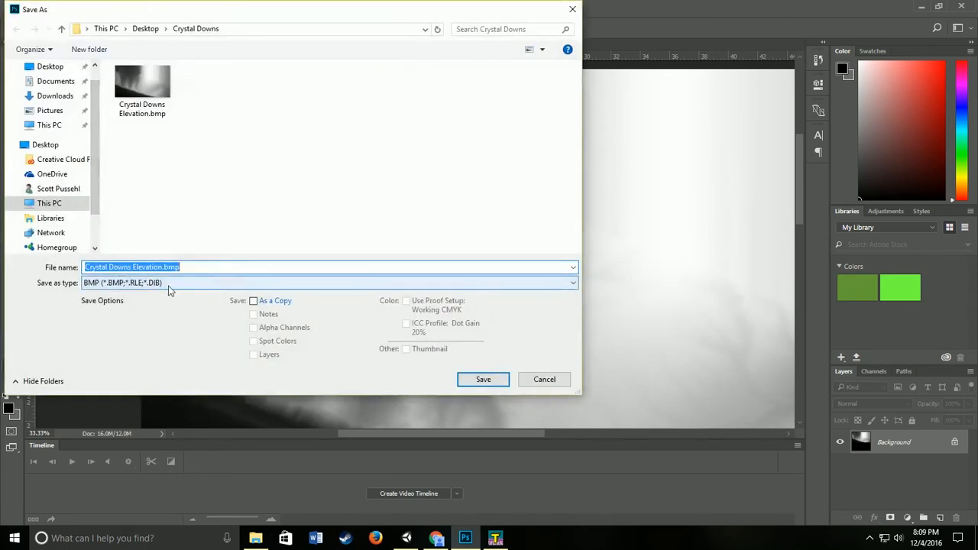
{"action": "left_click", "coordinate": [153, 287]}
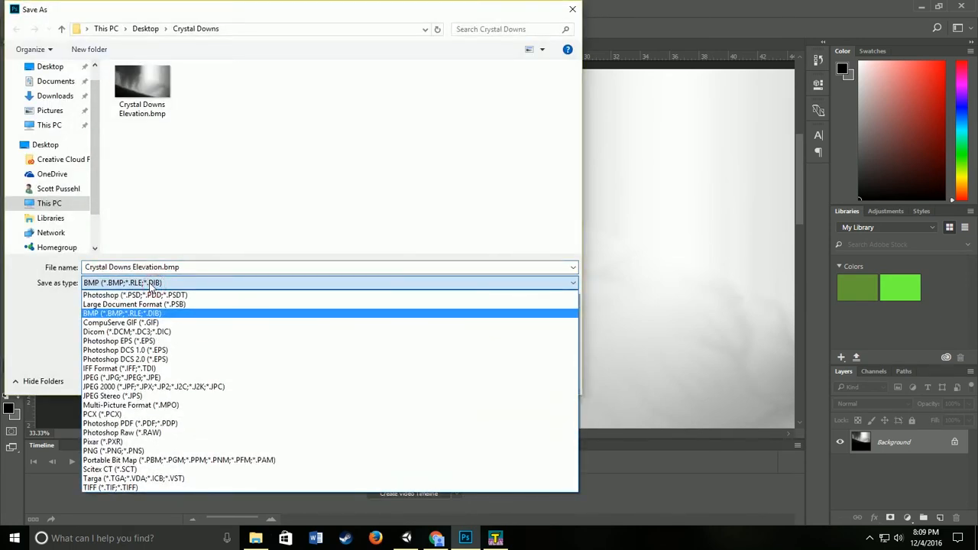
{"action": "left_click", "coordinate": [112, 434]}
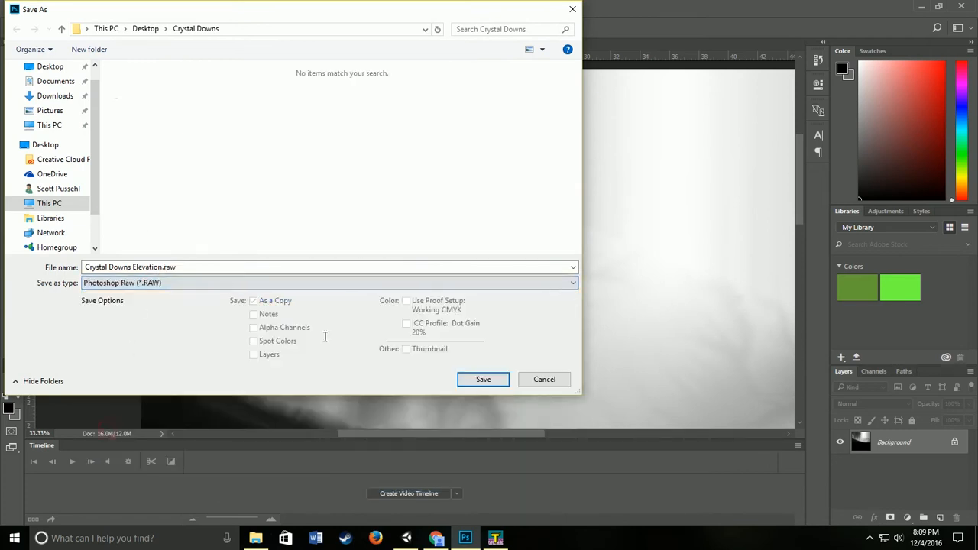
{"action": "left_click", "coordinate": [483, 380]}
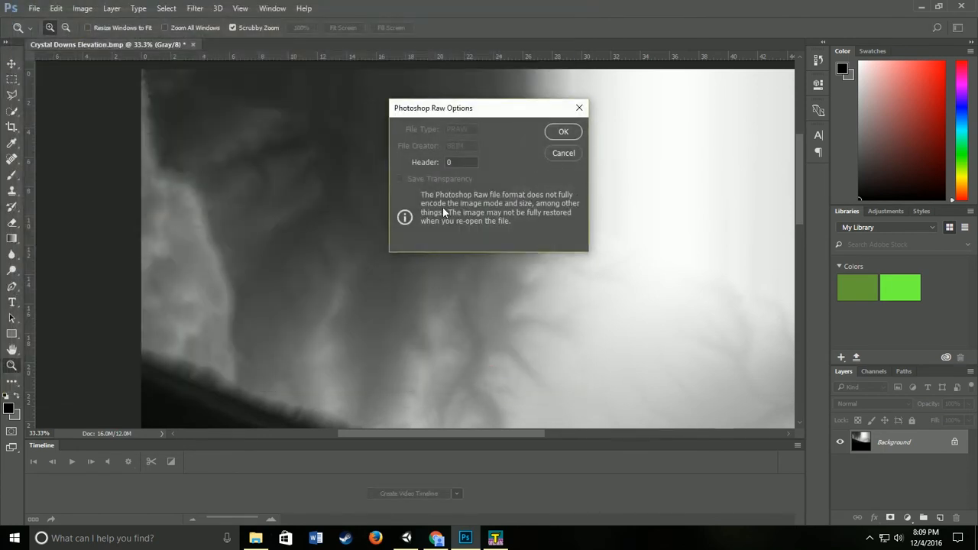
{"action": "left_click", "coordinate": [570, 133]}
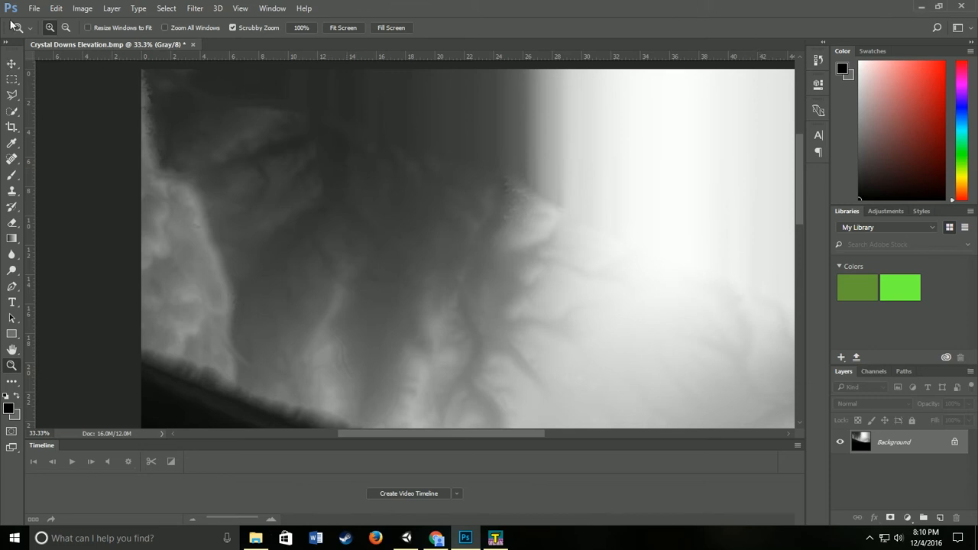
Open crystal downs overlay.jpg from the Crystal Downs folder on the desktop
{"action": "left_click", "coordinate": [34, 9]}
{"action": "left_click", "coordinate": [48, 34]}
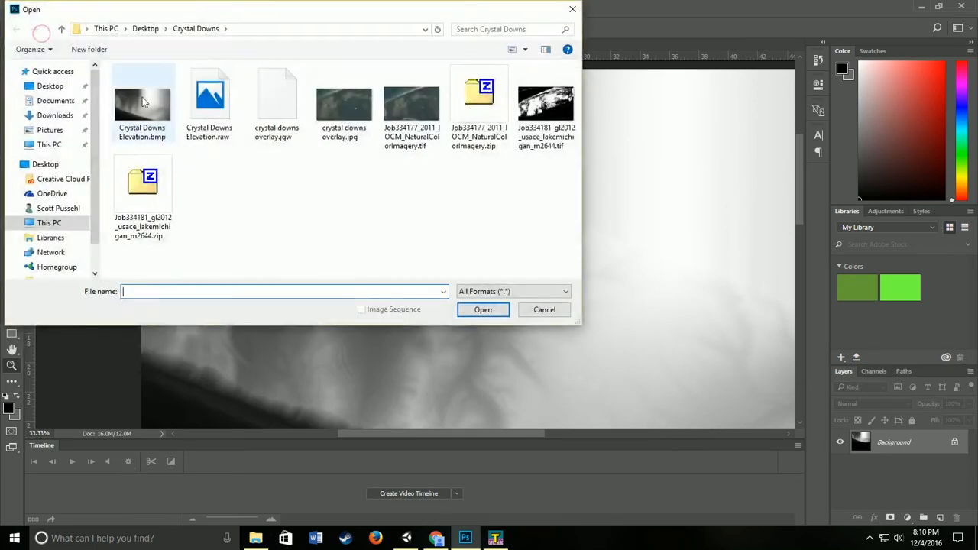
{"action": "left_click", "coordinate": [344, 107]}
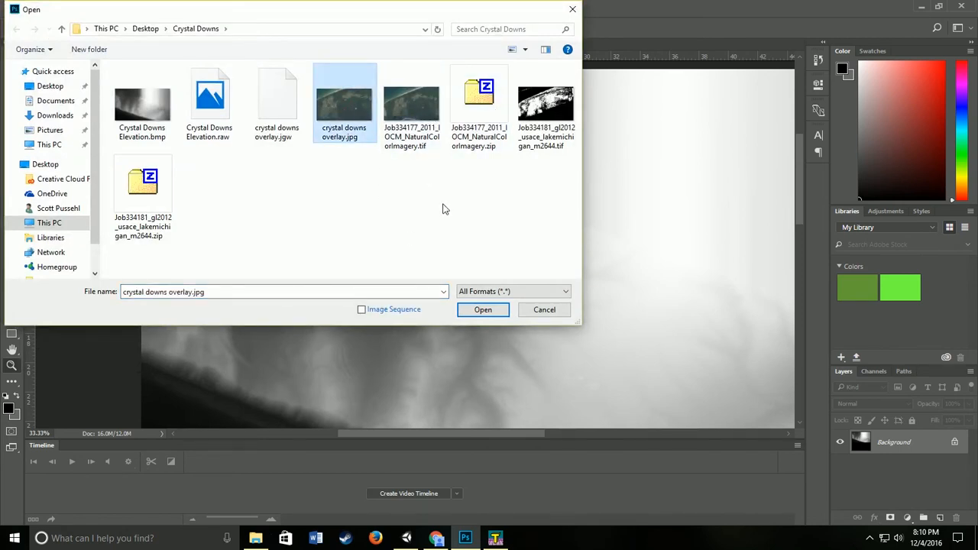
{"action": "left_click", "coordinate": [478, 309]}
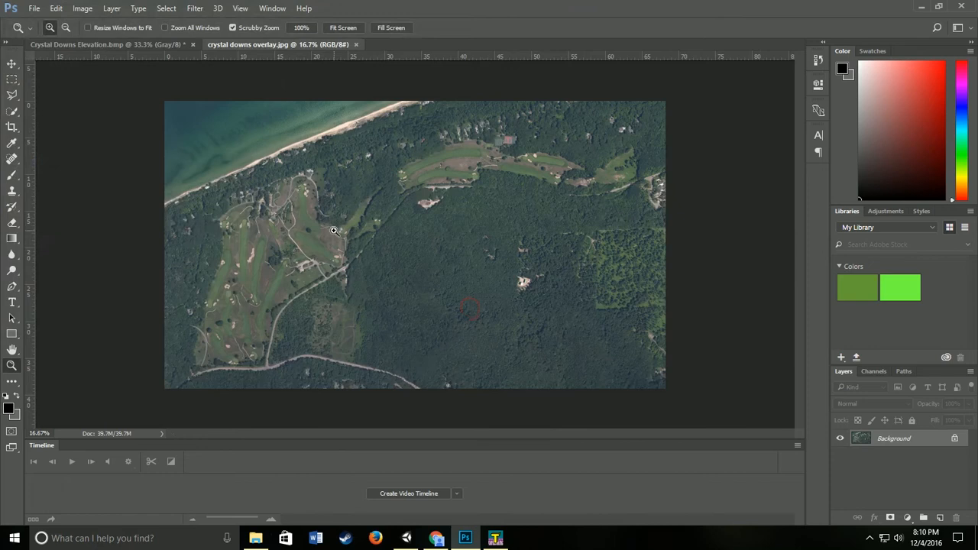
Extend the overlay's canvas height to 4916 pixels, anchoring the image at bottom center so the extra area is added above
{"action": "left_click", "coordinate": [61, 9]}
{"action": "mouse_move", "coordinate": [83, 8]}
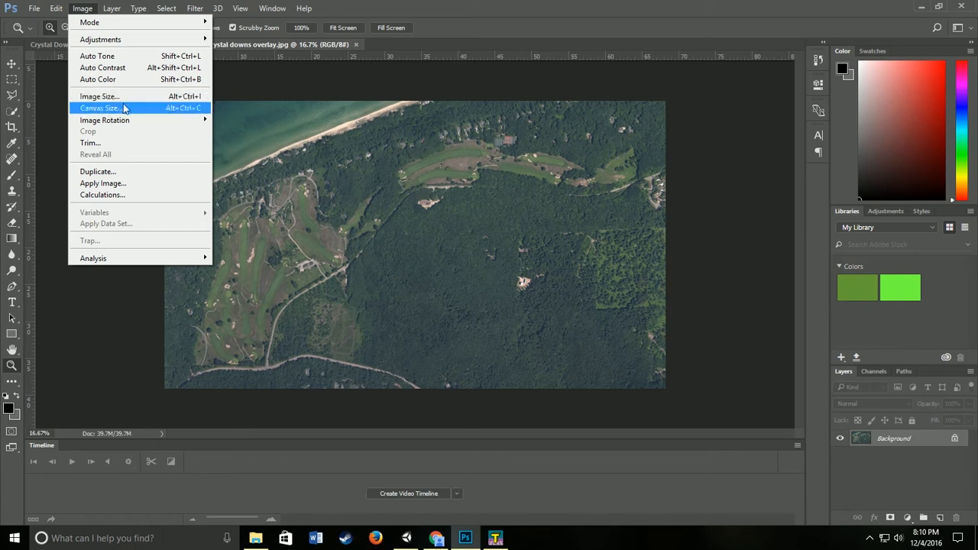
{"action": "left_click", "coordinate": [125, 109]}
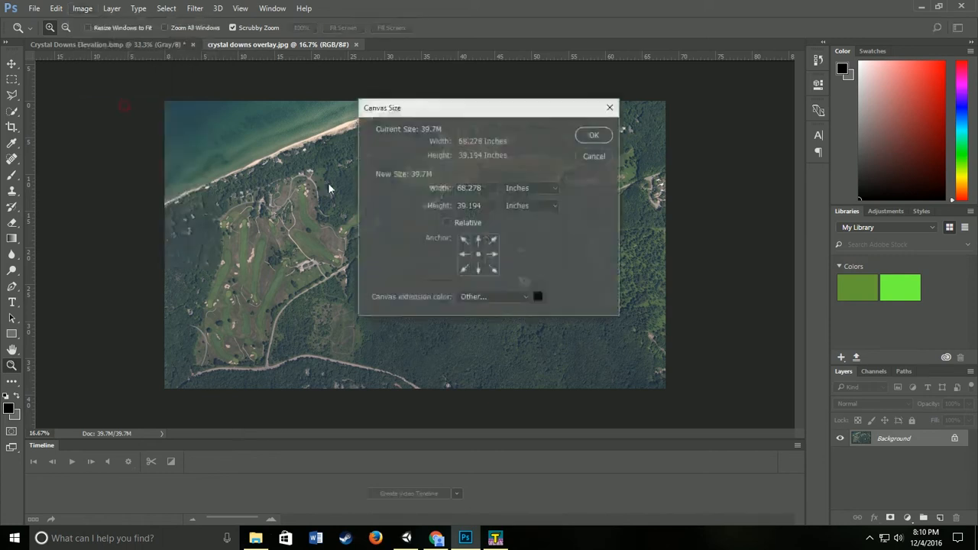
{"action": "left_click", "coordinate": [479, 241]}
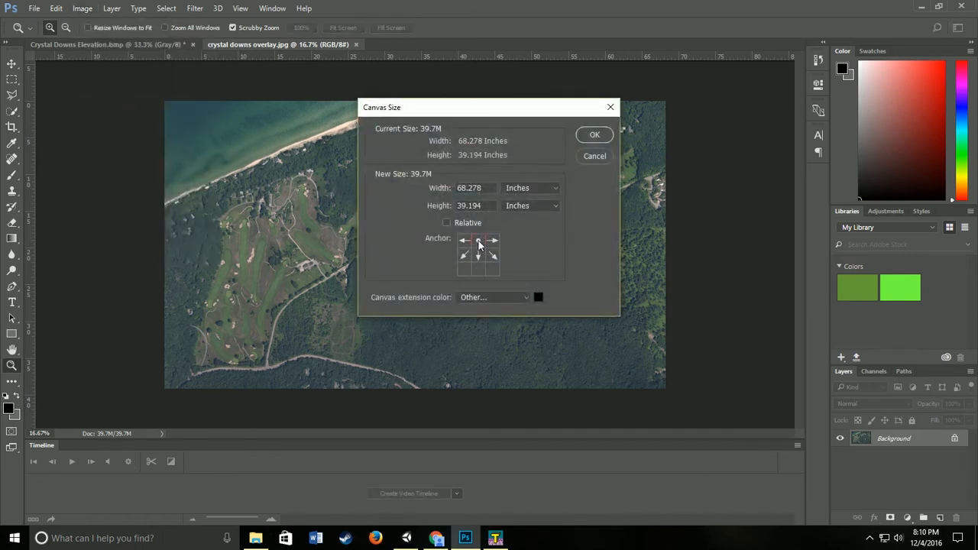
{"action": "left_click", "coordinate": [478, 269]}
{"action": "left_click", "coordinate": [520, 189]}
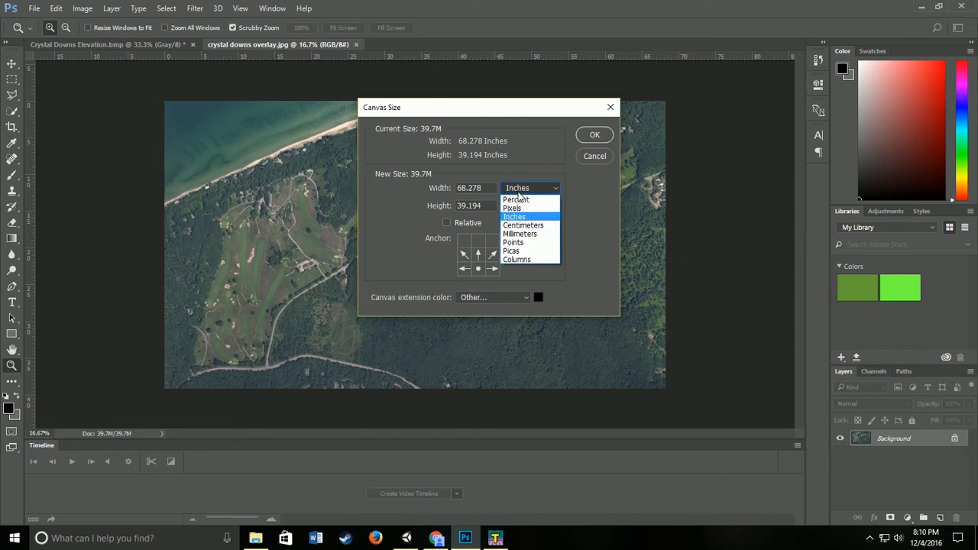
{"action": "left_click", "coordinate": [540, 208]}
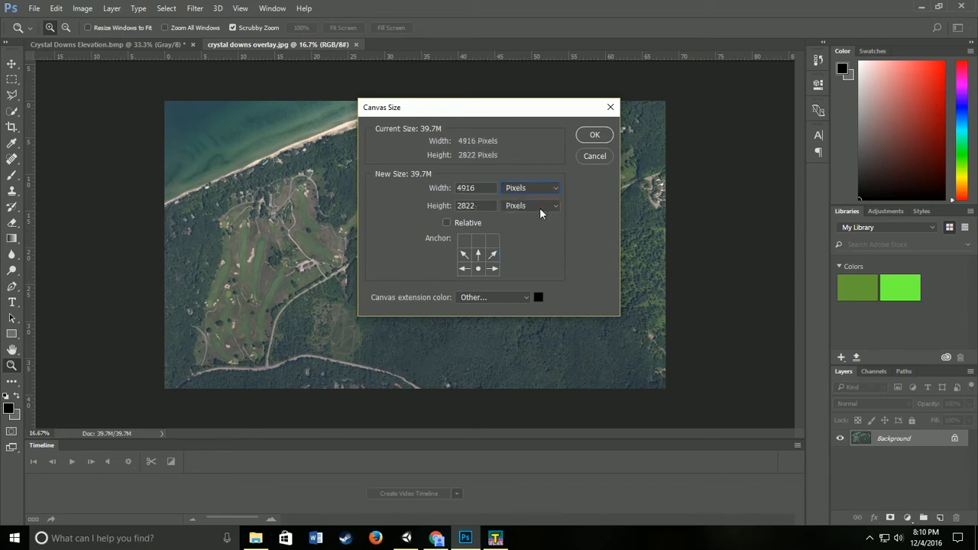
{"action": "left_click_drag", "start_coordinate": [488, 206], "coordinate": [371, 206]}
{"action": "type", "text": "4916"}
{"action": "left_click", "coordinate": [596, 135]}
{"action": "scroll", "coordinate": [324, 236], "scroll_direction": "down", "scroll_amount": 2}
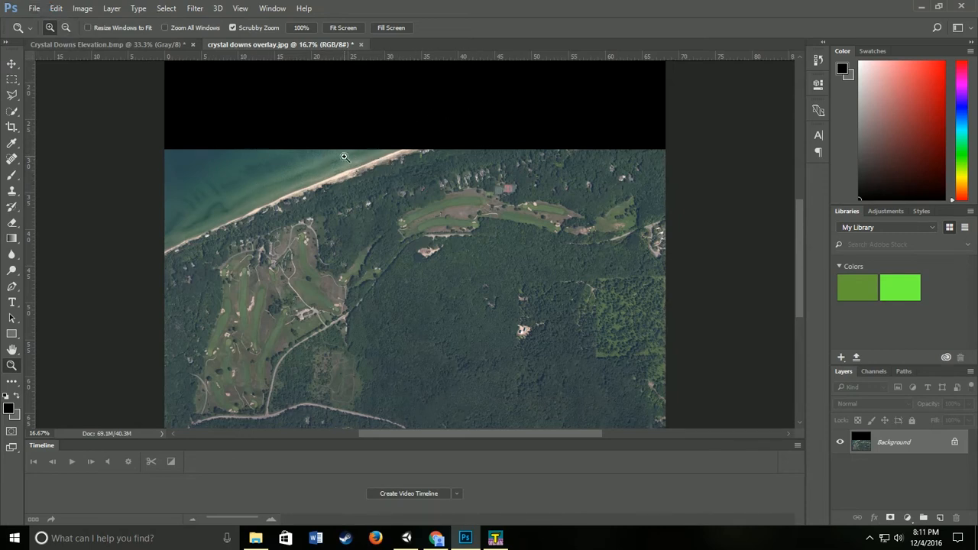
Save the overlay as a JPEG over crystal downs overlay.jpg, using Maximum quality 12 and Baseline ("Standard") format
{"action": "left_click", "coordinate": [35, 8]}
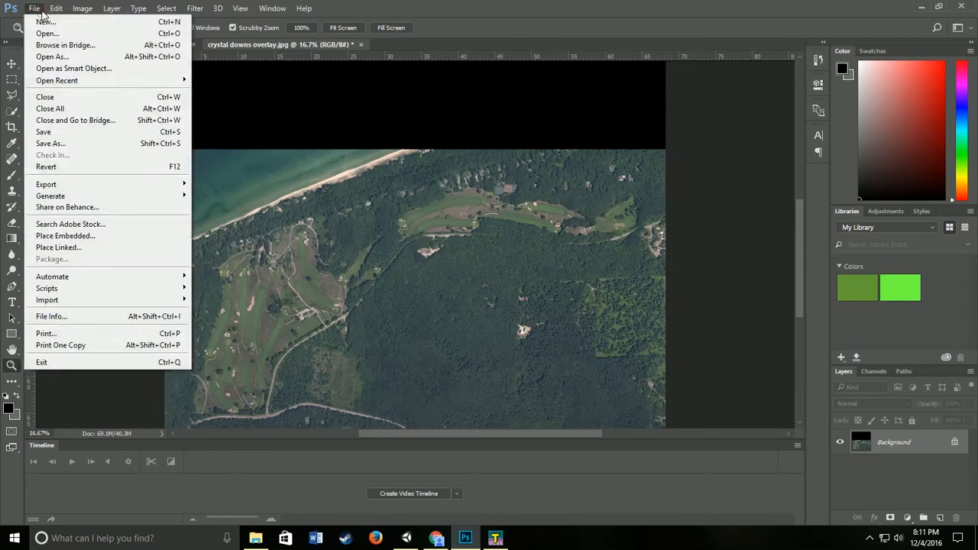
{"action": "left_click", "coordinate": [55, 145]}
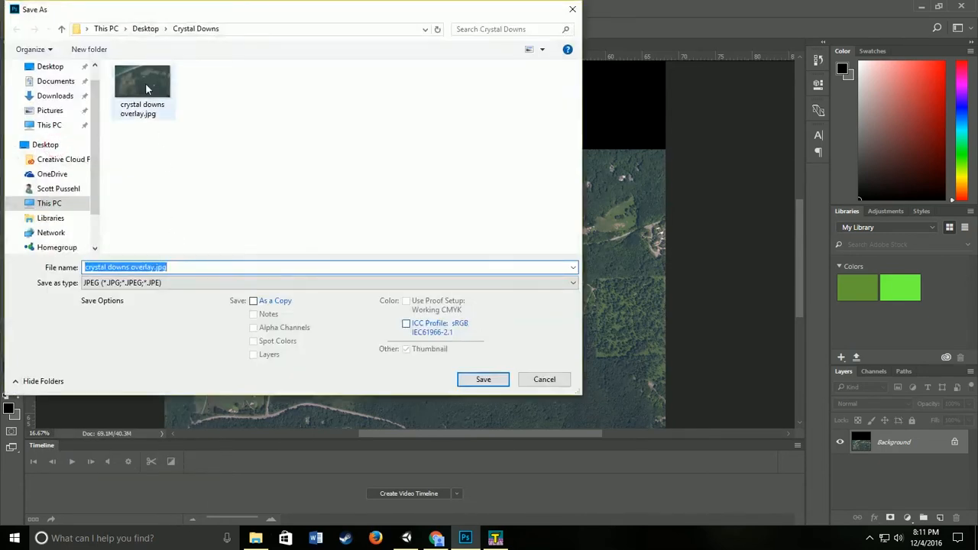
{"action": "left_click", "coordinate": [484, 379]}
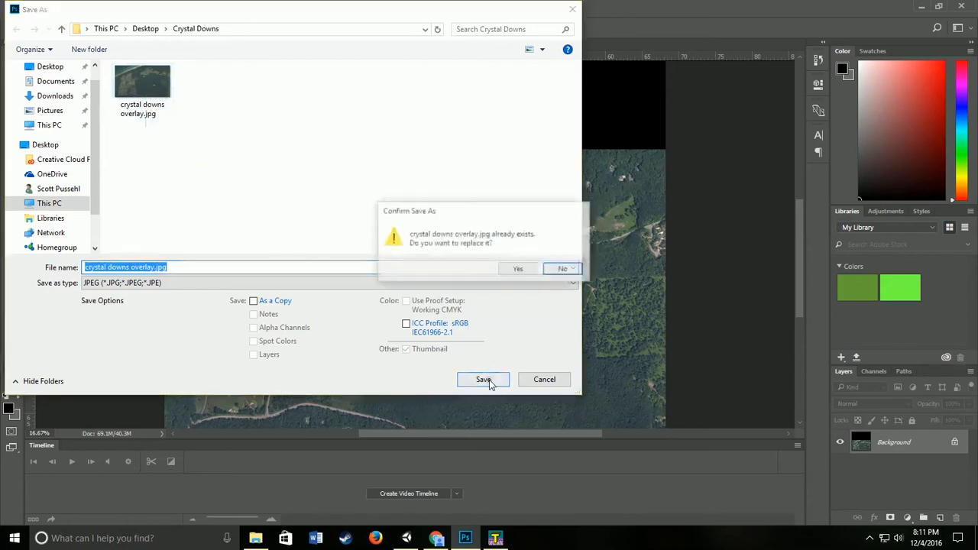
{"action": "left_click", "coordinate": [519, 270]}
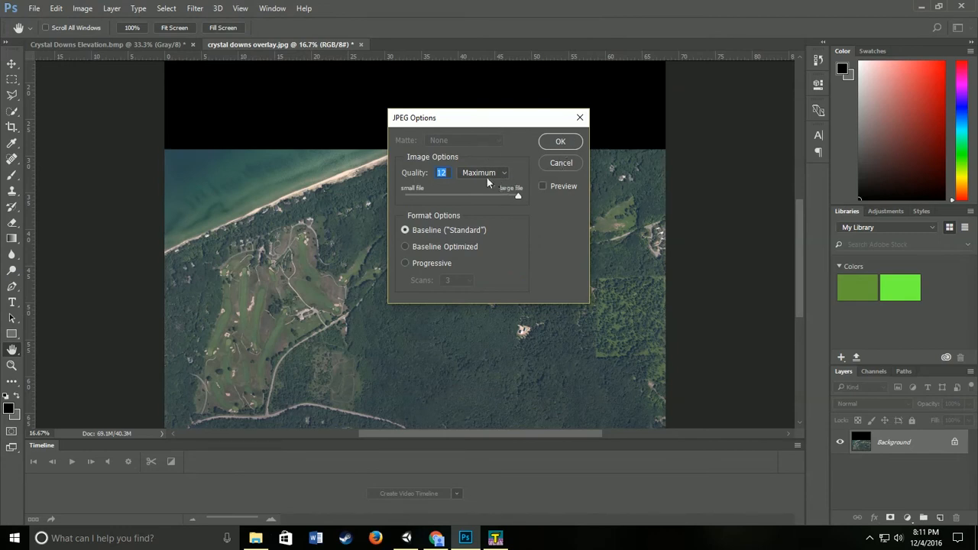
{"action": "left_click", "coordinate": [559, 142]}
{"action": "key", "text": "z"}
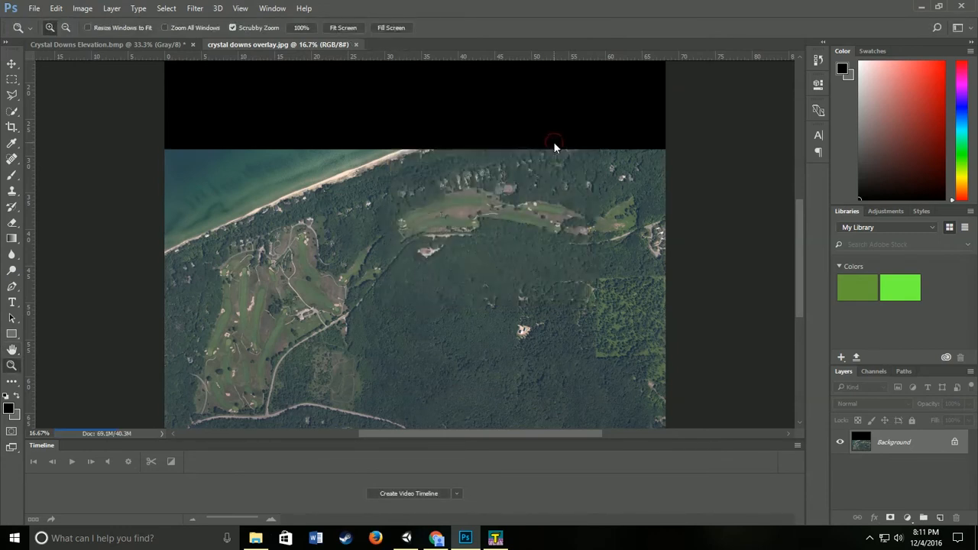
Switch to the Crystal Downs project in Unity and add a 3D Terrain object to the scene
{"action": "left_click", "coordinate": [921, 6]}
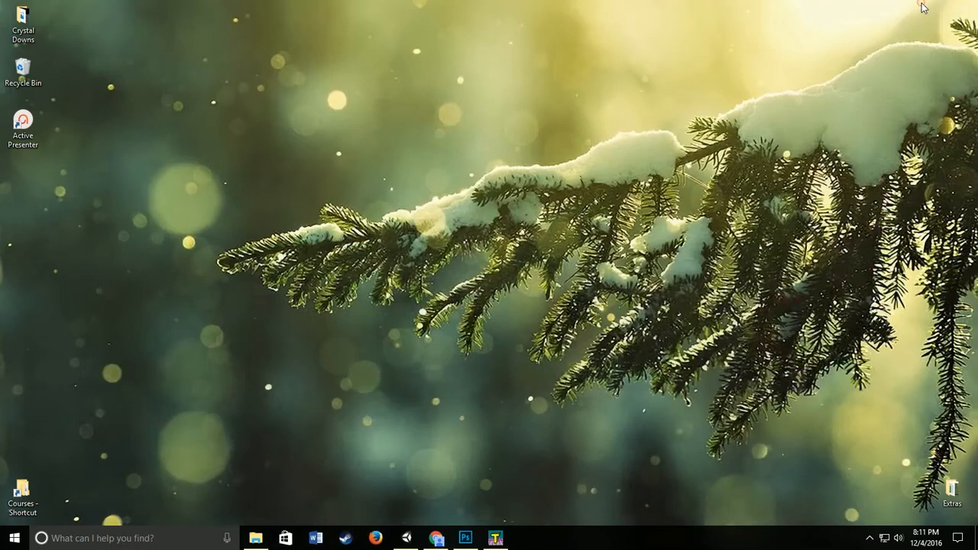
{"action": "left_click", "coordinate": [406, 537]}
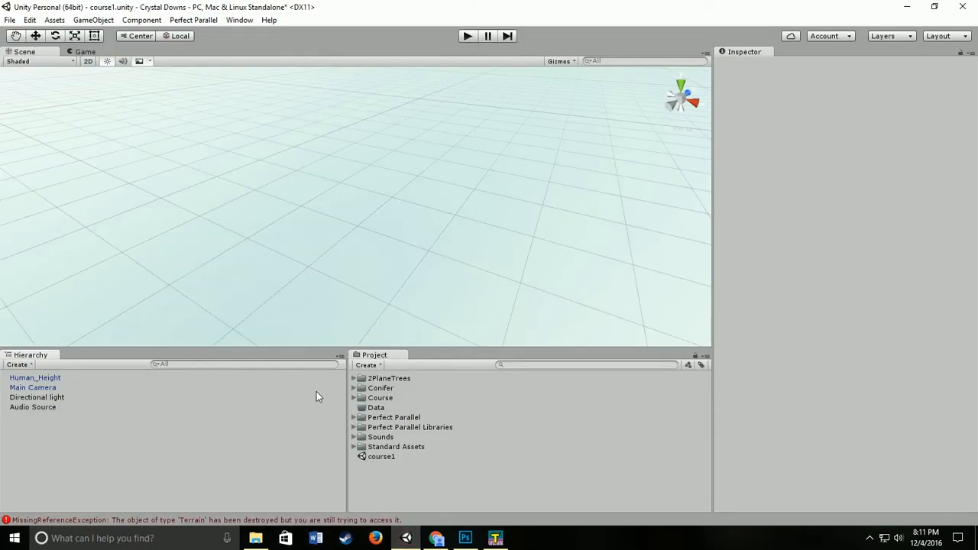
{"action": "left_click", "coordinate": [98, 21]}
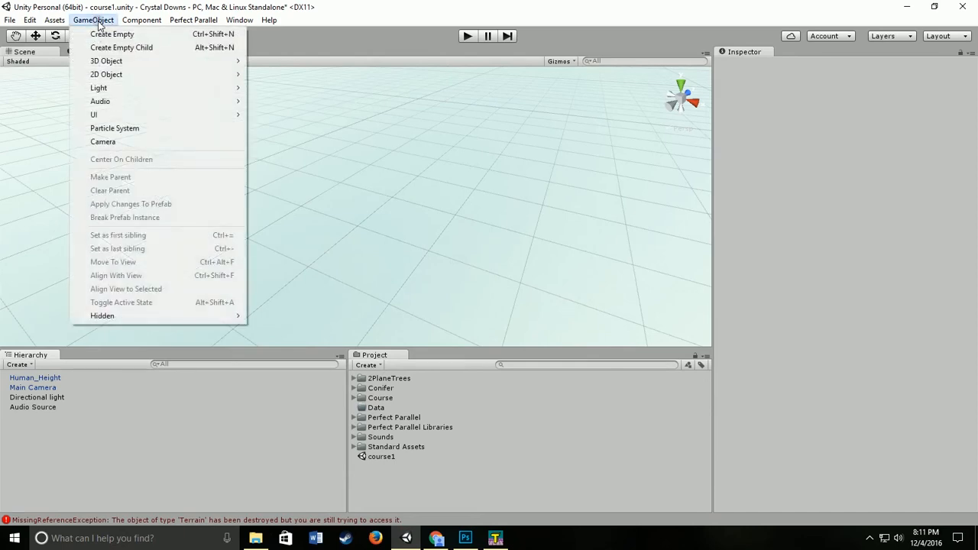
{"action": "mouse_move", "coordinate": [116, 64]}
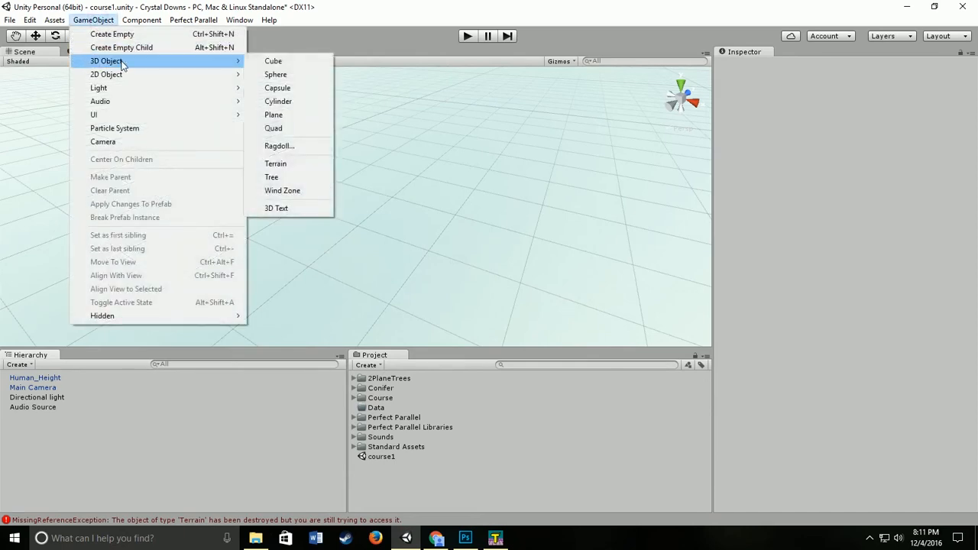
{"action": "left_click", "coordinate": [276, 165]}
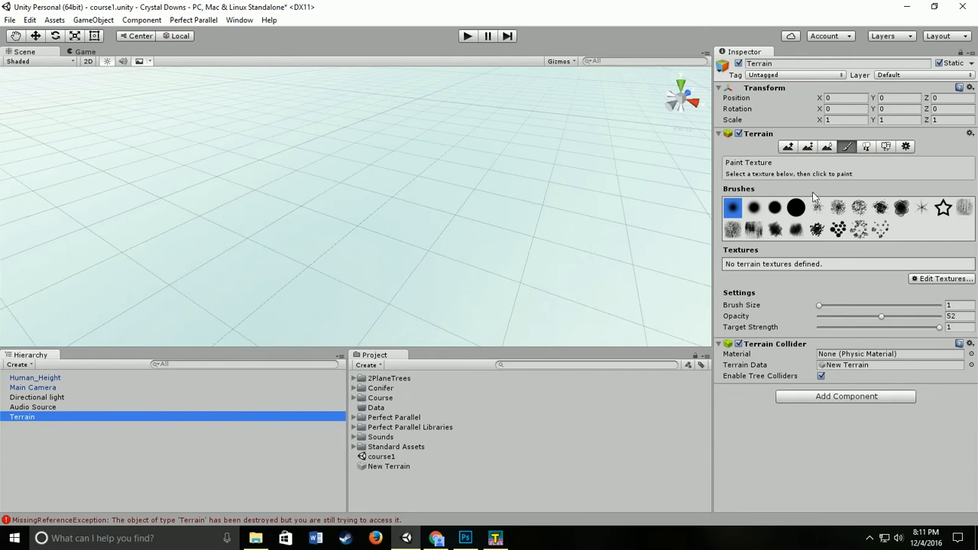
Start a raw heightmap import in the terrain settings, choosing Crystal Downs Elevation.raw from the desktop's Crystal Downs folder
{"action": "left_click", "coordinate": [906, 147]}
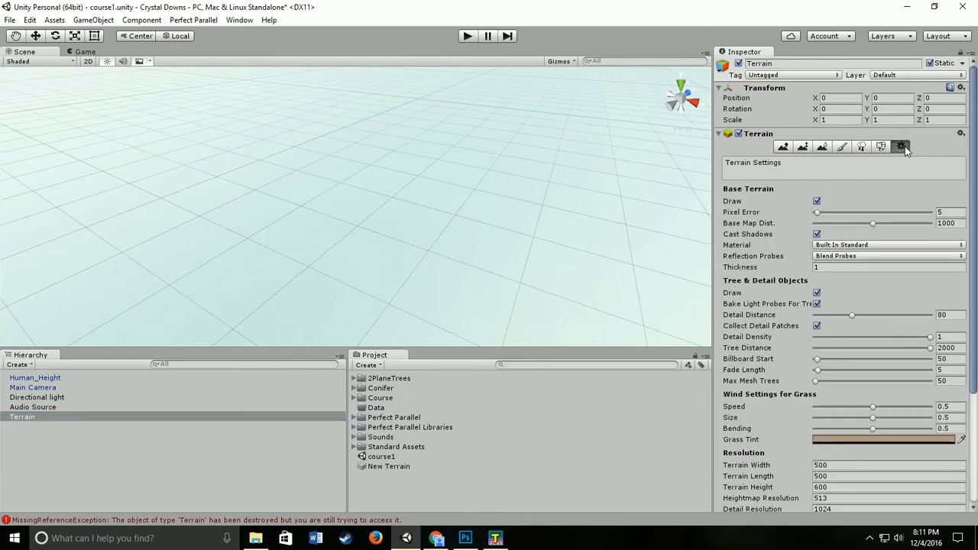
{"action": "scroll", "coordinate": [833, 293], "scroll_direction": "down", "scroll_amount": 5}
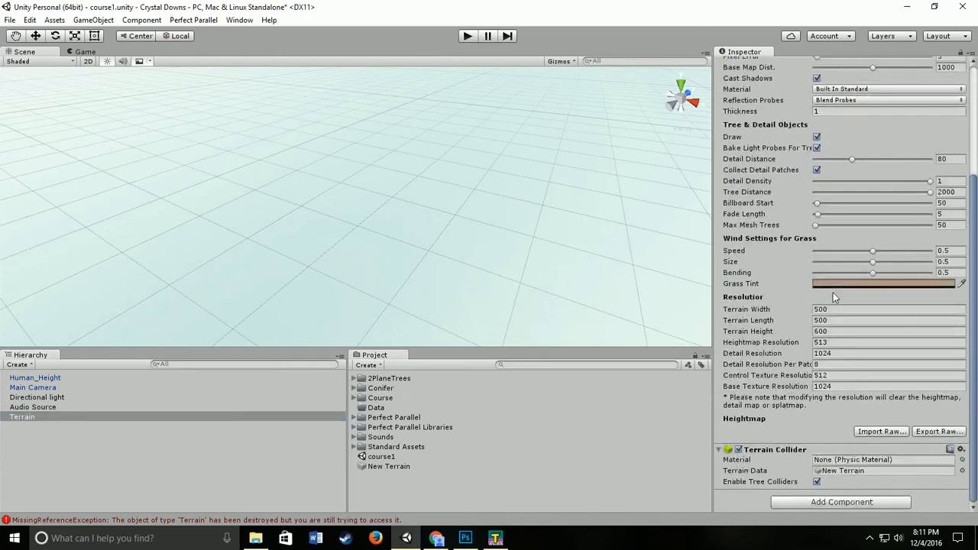
{"action": "left_click", "coordinate": [882, 432]}
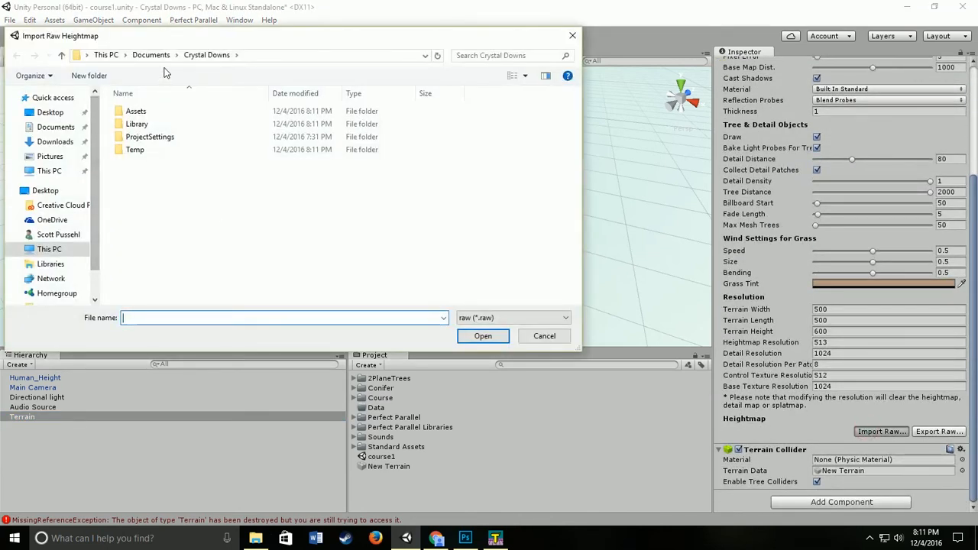
{"action": "left_click", "coordinate": [48, 112]}
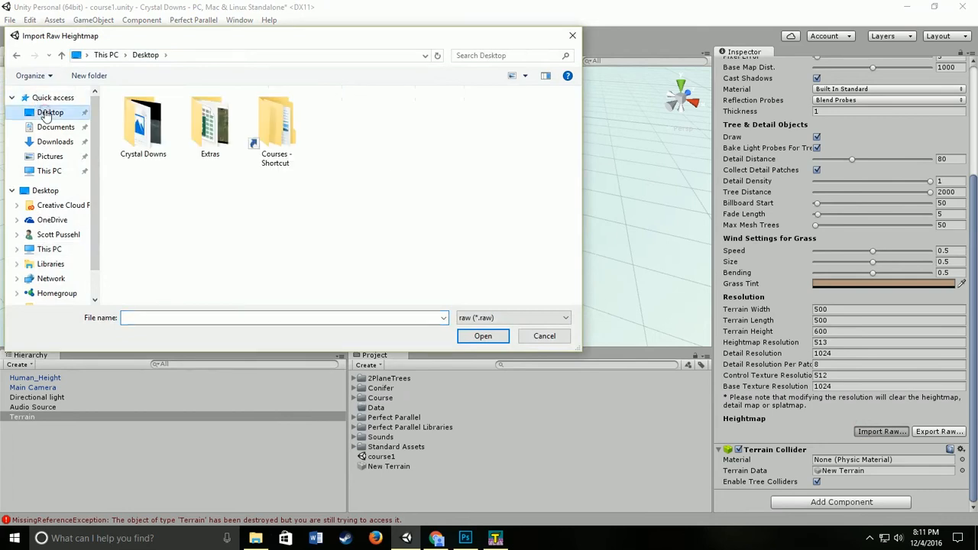
{"action": "double_click", "coordinate": [145, 128]}
{"action": "left_click", "coordinate": [148, 131]}
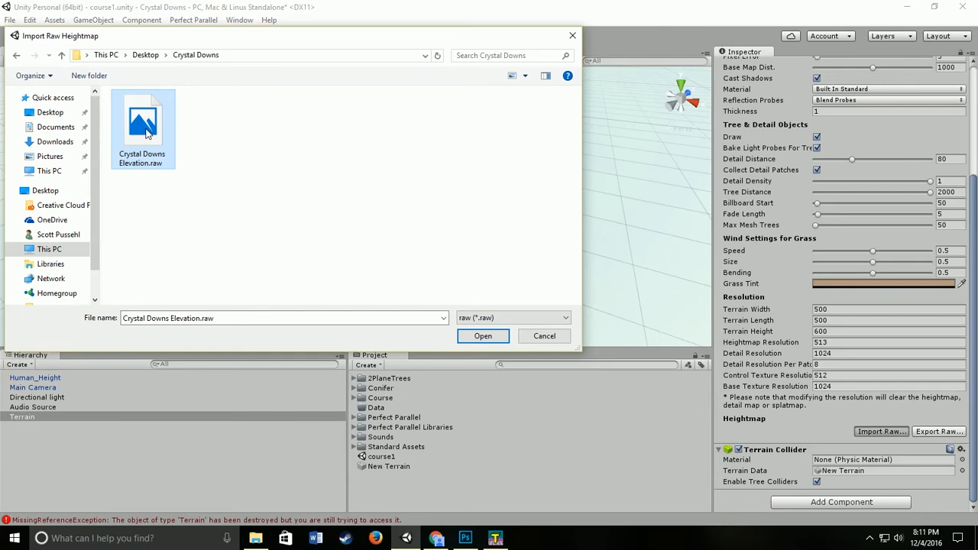
{"action": "left_click", "coordinate": [483, 336]}
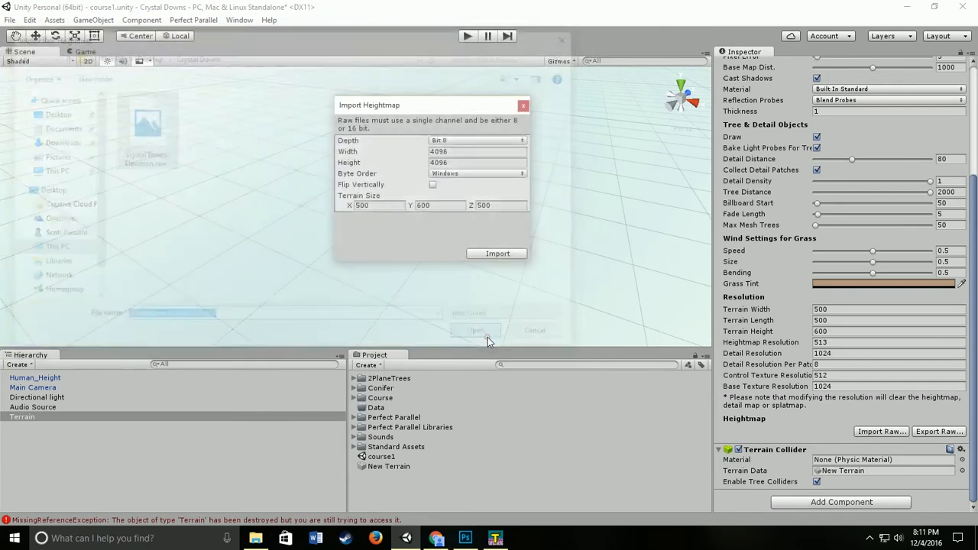
Import the 8-bit raw heightmap with a terrain size of X 2048, Y 100 and Z 2048
{"action": "left_click", "coordinate": [455, 141]}
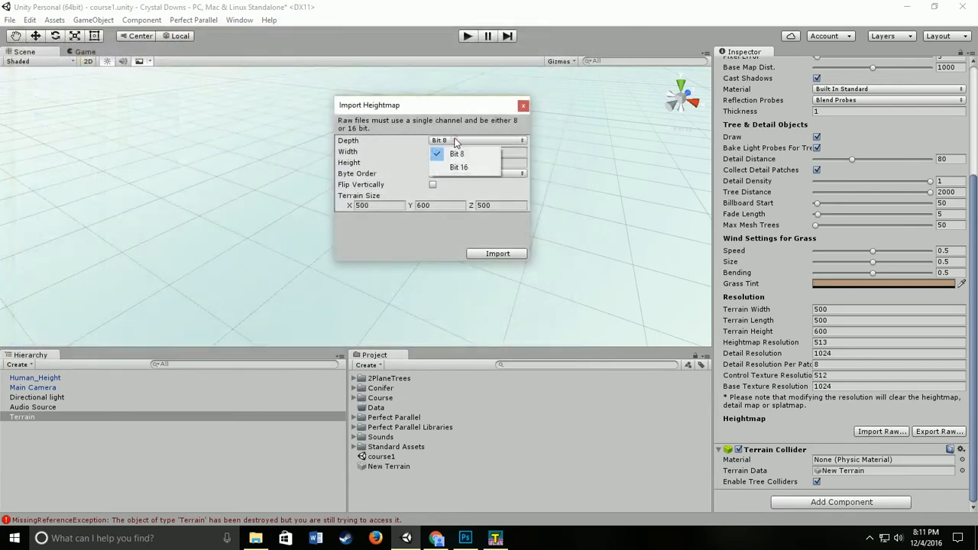
{"action": "left_click", "coordinate": [386, 170]}
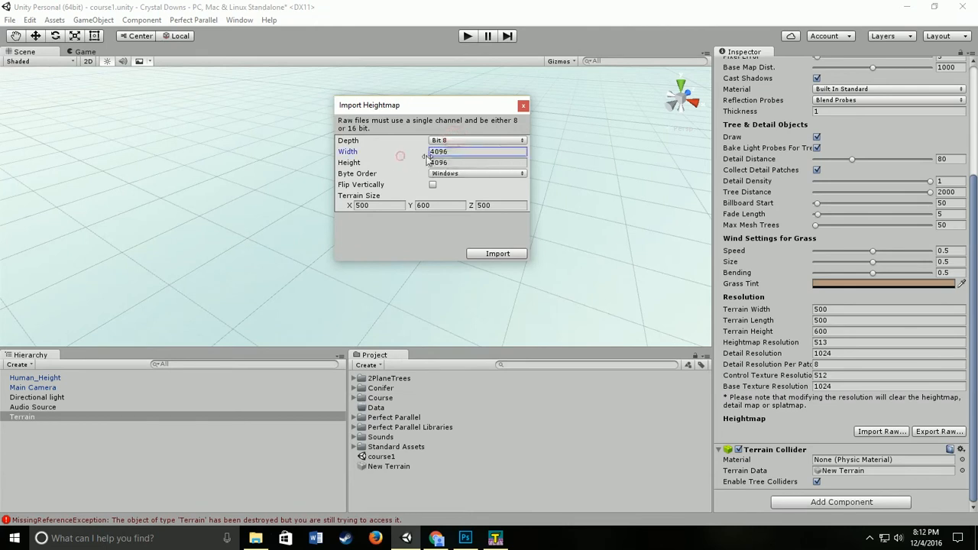
{"action": "left_click", "coordinate": [454, 153]}
{"action": "left_click", "coordinate": [374, 205]}
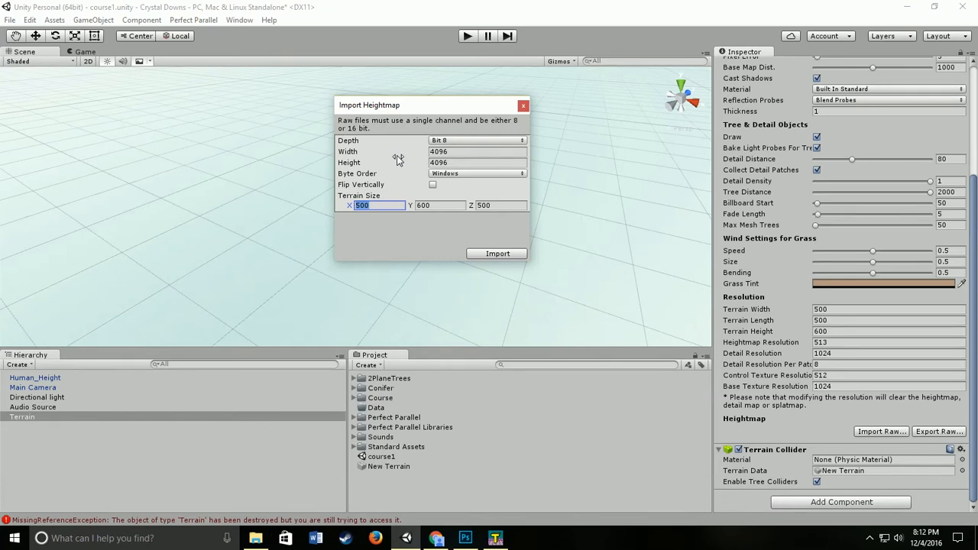
{"action": "type", "text": "2048"}
{"action": "left_click", "coordinate": [500, 206]}
{"action": "type", "text": "2048"}
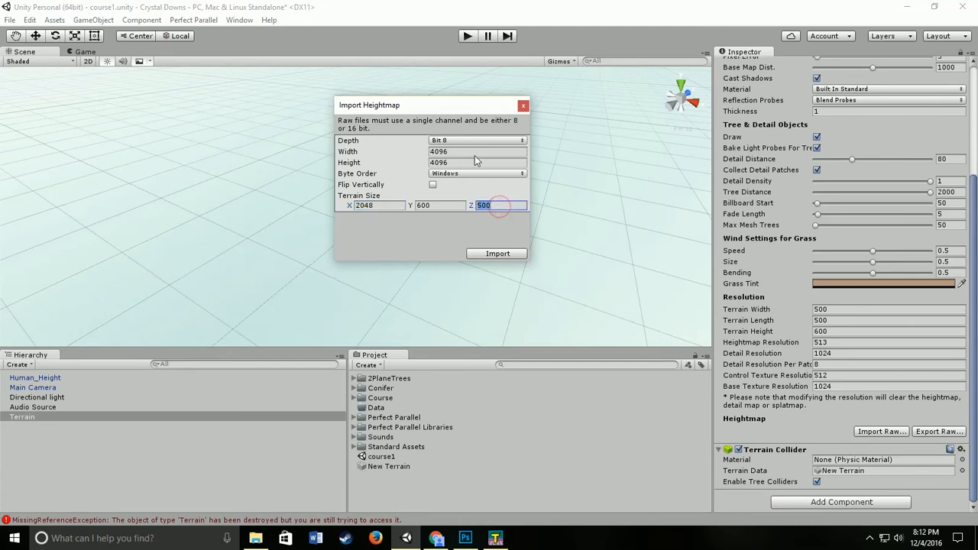
{"action": "left_click", "coordinate": [426, 205]}
{"action": "type", "text": "100"}
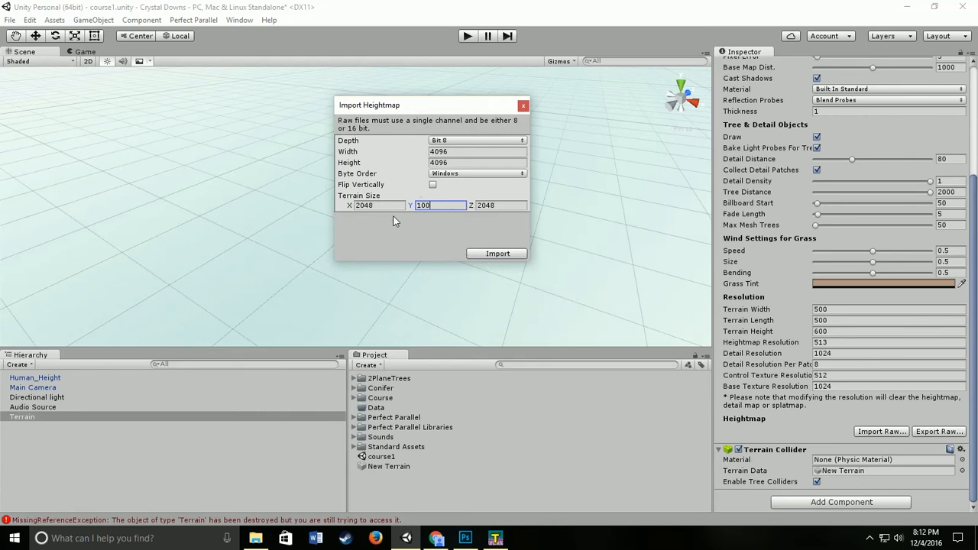
{"action": "left_click", "coordinate": [493, 254]}
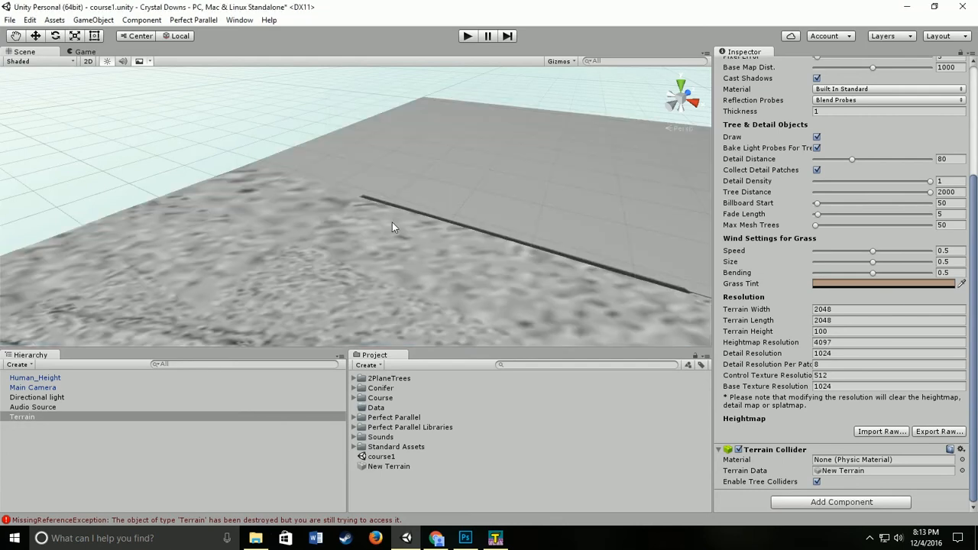
Inspect the relief of the imported terrain from several viewpoints
{"action": "left_click_drag", "start_coordinate": [414, 230], "coordinate": [31, 250], "text": "alt"}
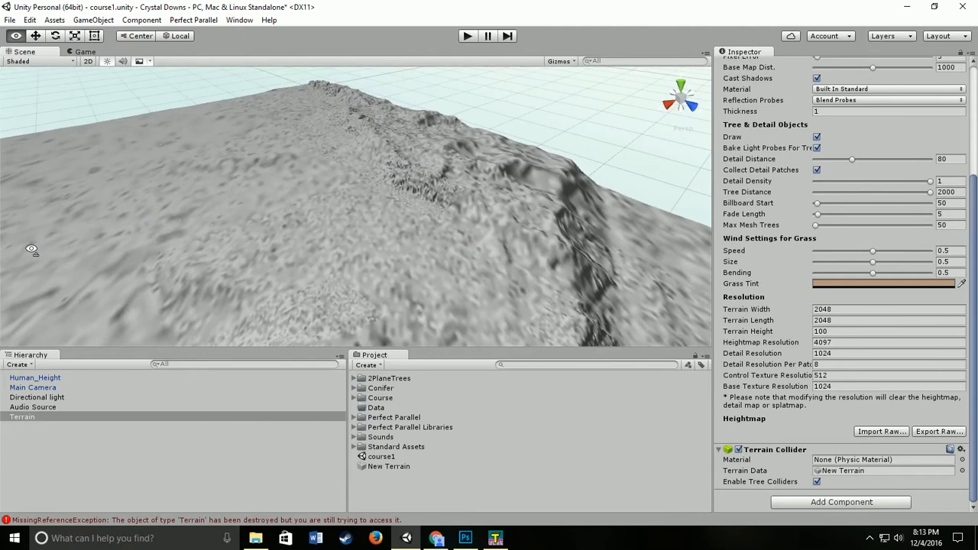
{"action": "key", "text": "s"}
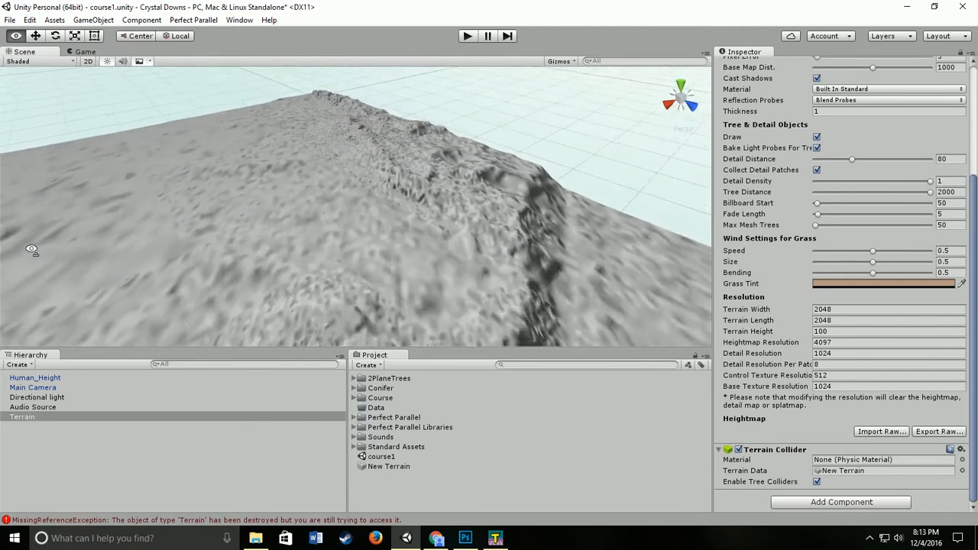
{"action": "key", "text": "s"}
{"action": "right_click_drag", "start_coordinate": [31, 250], "coordinate": [524, 221]}
{"action": "key", "text": "w"}
{"action": "key", "text": "w"}
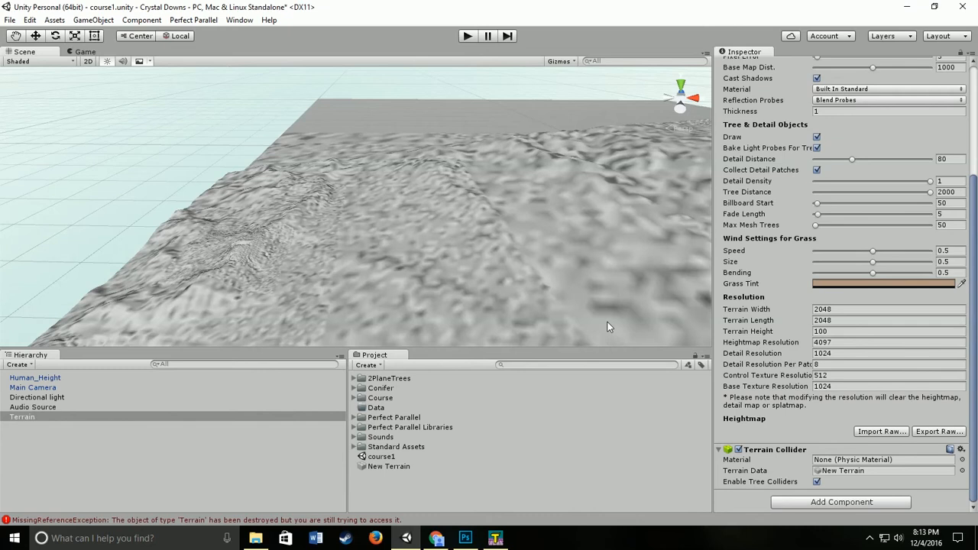
Bring crystal downs overlay.jpg from the desktop's Crystal Downs folder into the Unity project's assets
{"action": "left_click", "coordinate": [257, 538]}
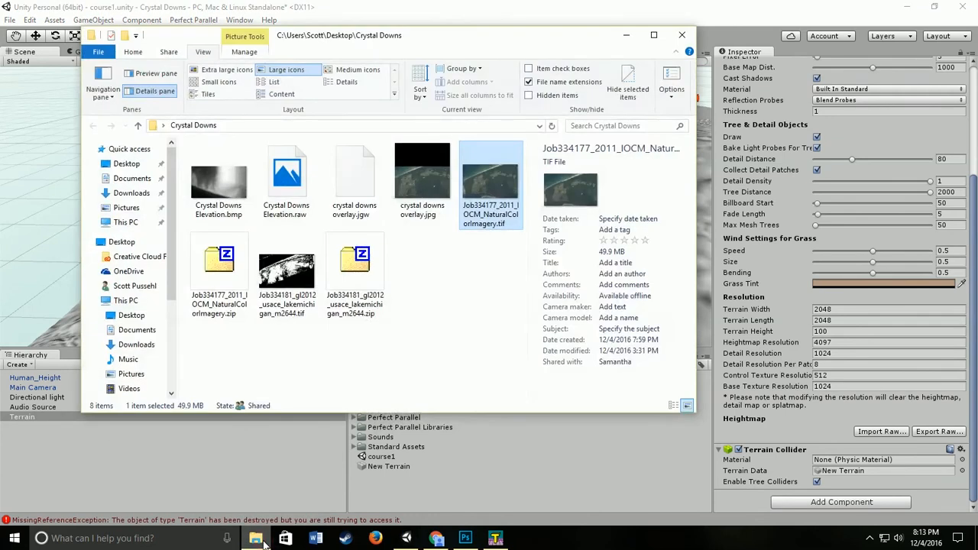
{"action": "left_click", "coordinate": [430, 186]}
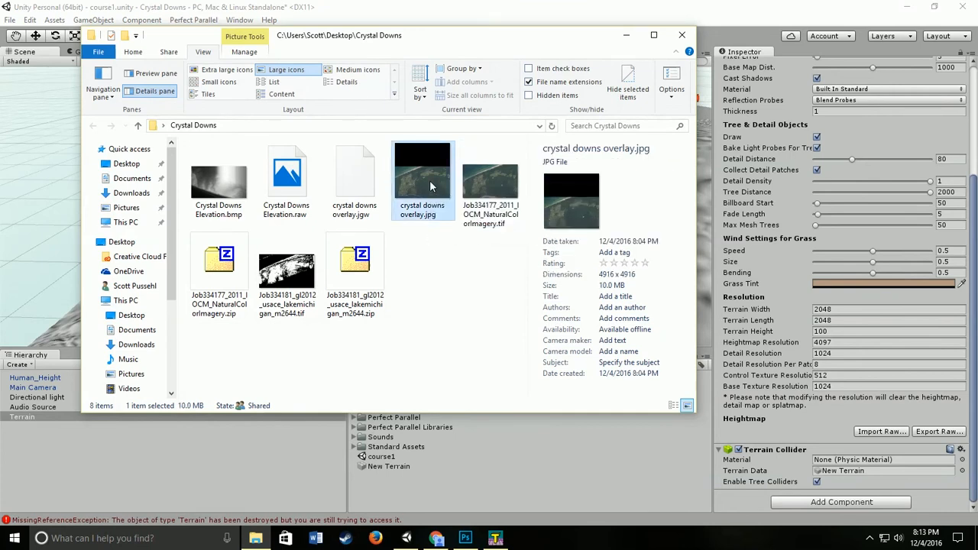
{"action": "left_click_drag", "start_coordinate": [431, 186], "coordinate": [414, 477]}
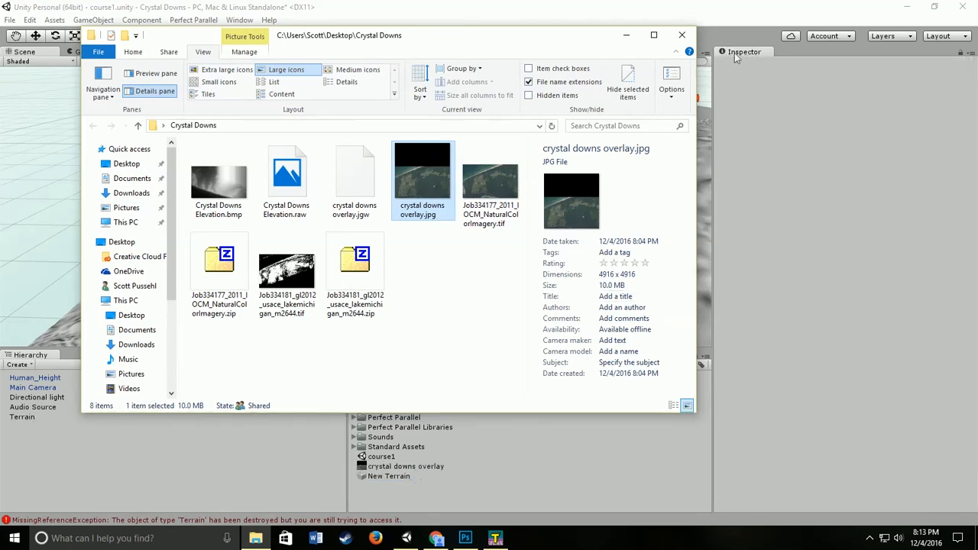
{"action": "left_click", "coordinate": [628, 35]}
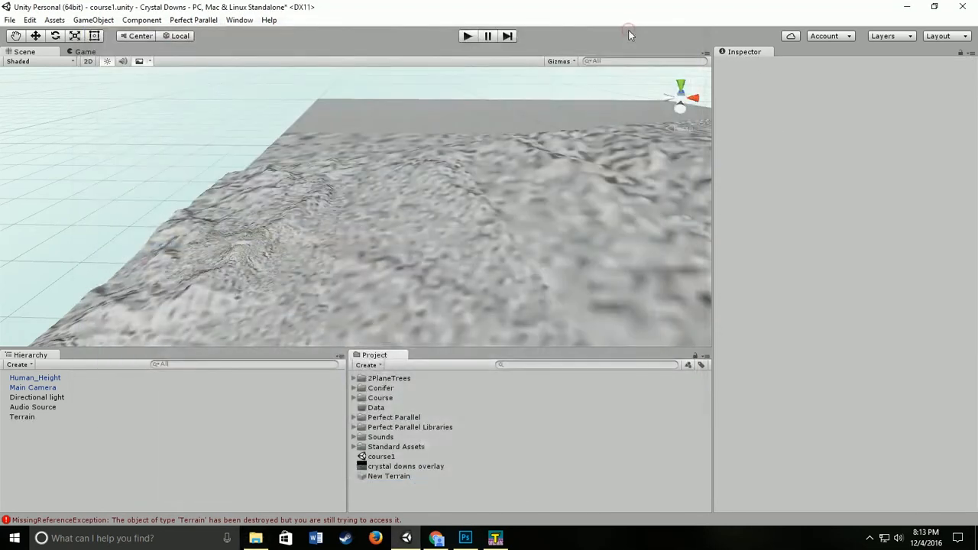
Set the crystal downs overlay texture's maximum size to 4096 and apply the import settings
{"action": "left_click", "coordinate": [390, 467]}
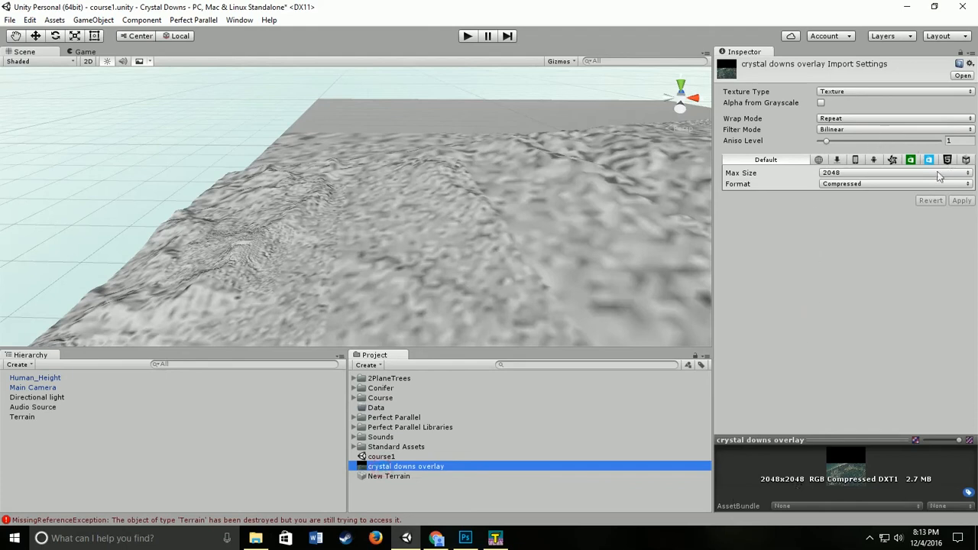
{"action": "left_click", "coordinate": [841, 174]}
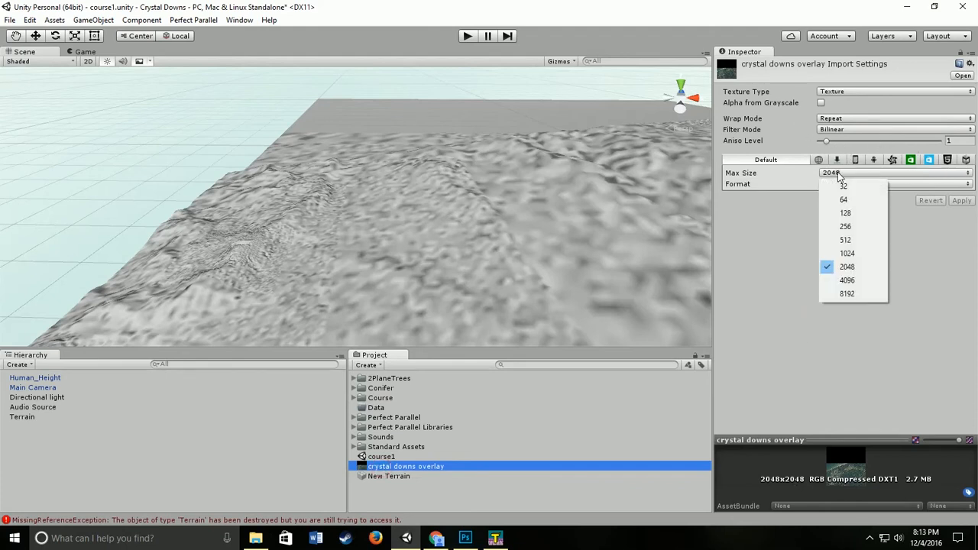
{"action": "left_click", "coordinate": [849, 281]}
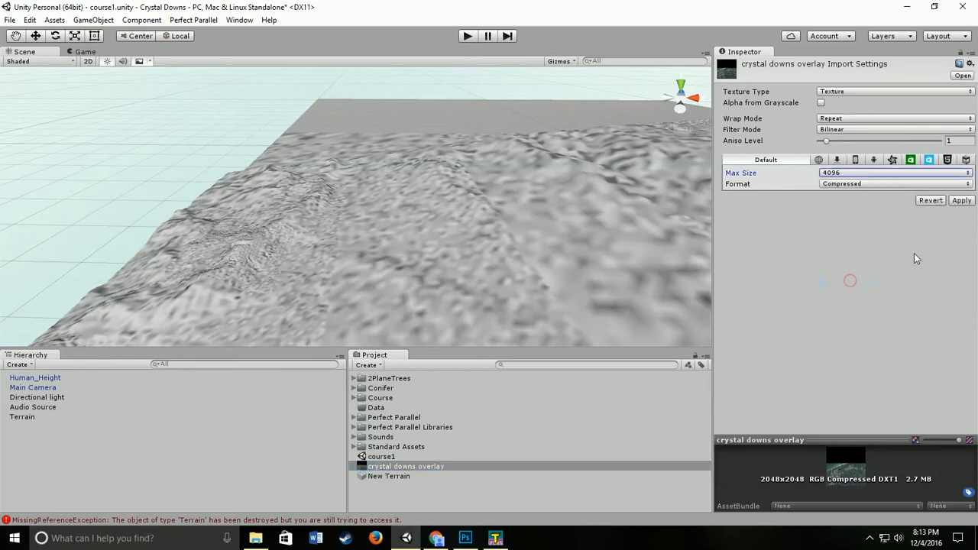
{"action": "left_click", "coordinate": [962, 201]}
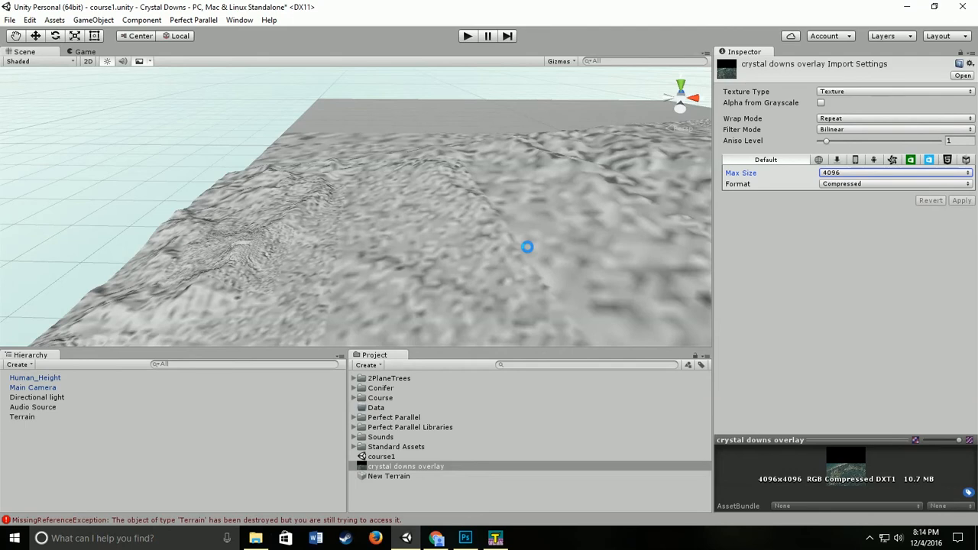
Start adding a paint texture to the Terrain object, choosing crystal downs overlay as its albedo image
{"action": "left_click", "coordinate": [27, 419]}
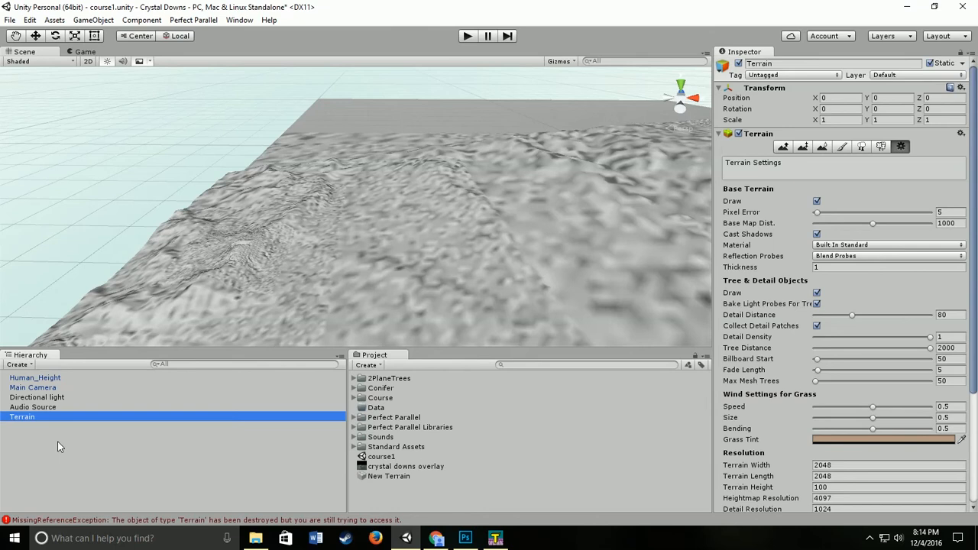
{"action": "left_click", "coordinate": [843, 148]}
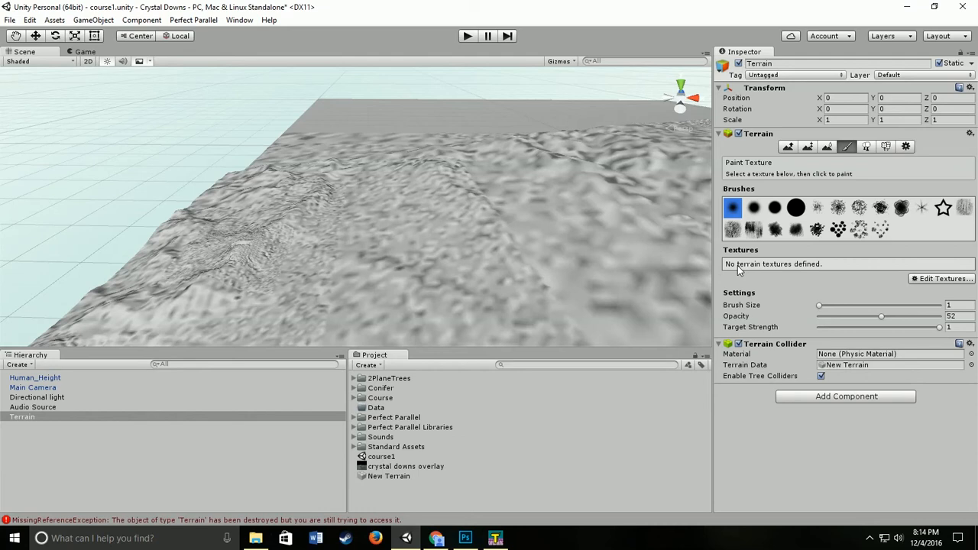
{"action": "left_click", "coordinate": [946, 280]}
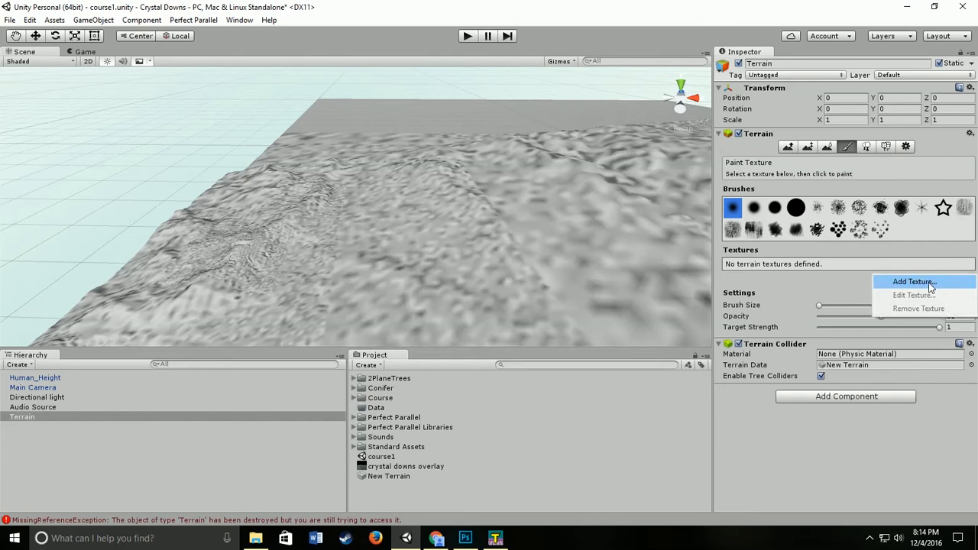
{"action": "left_click", "coordinate": [937, 282]}
{"action": "left_click", "coordinate": [493, 252]}
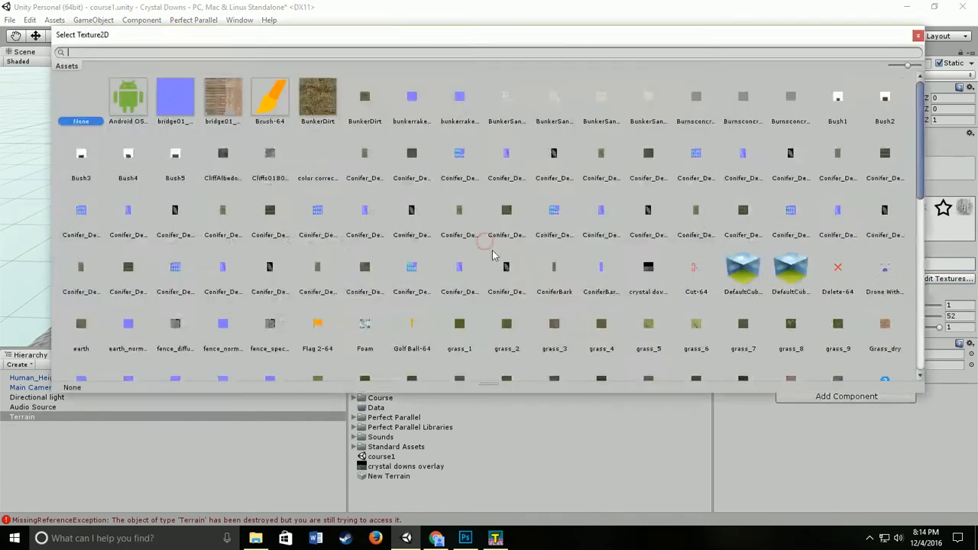
{"action": "left_click", "coordinate": [644, 273]}
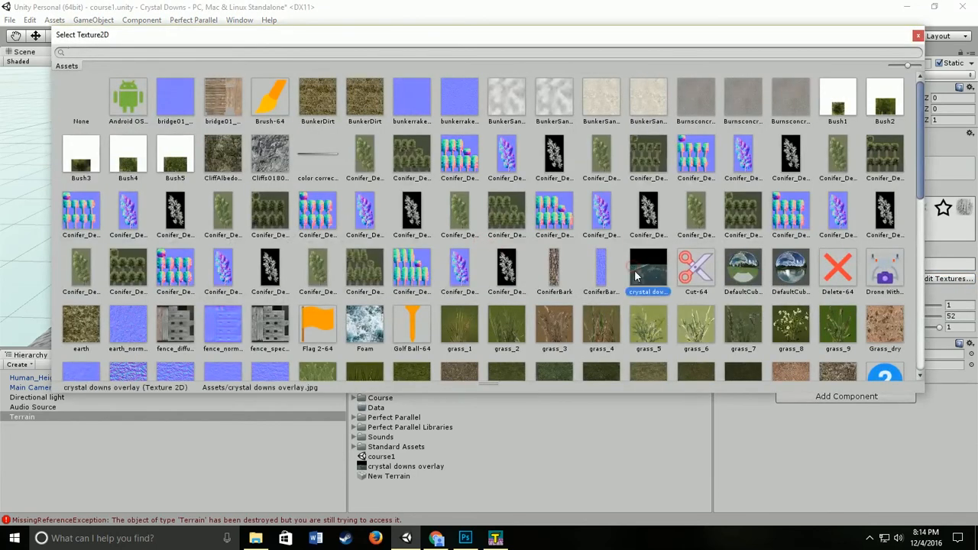
{"action": "double_click", "coordinate": [645, 274]}
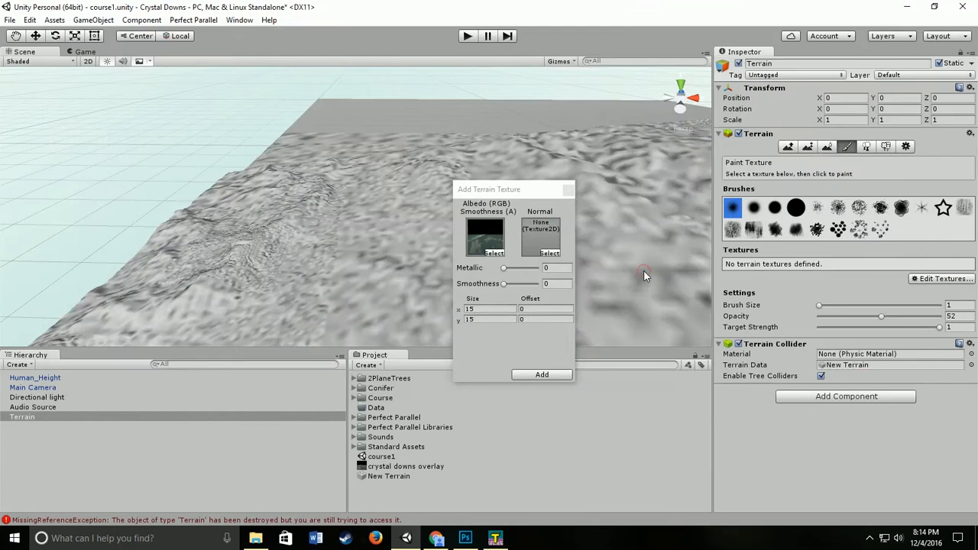
Set the overlay texture's size to 2048 by 2048 and add it to the terrain
{"action": "left_click", "coordinate": [484, 310]}
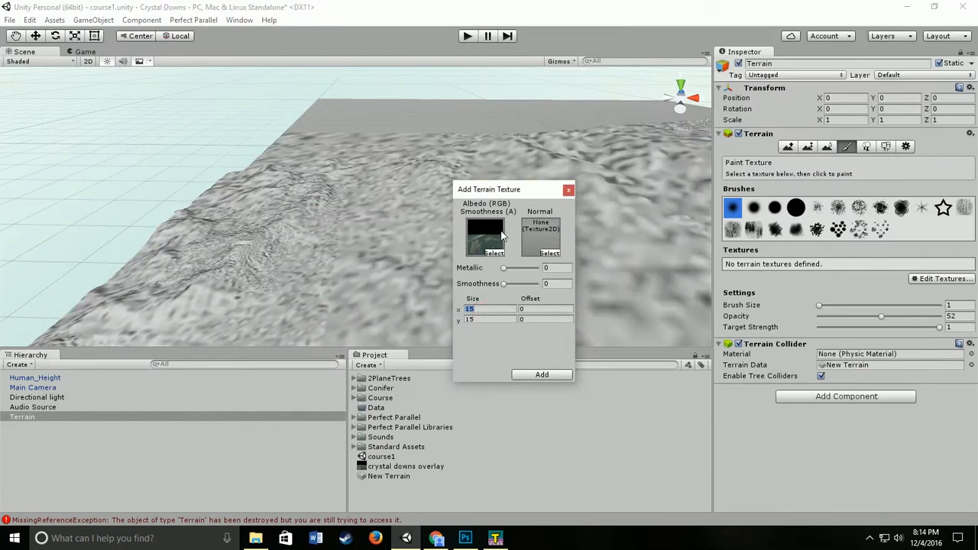
{"action": "type", "text": "2048"}
{"action": "left_click", "coordinate": [496, 323]}
{"action": "type", "text": "2048"}
{"action": "left_click", "coordinate": [542, 374]}
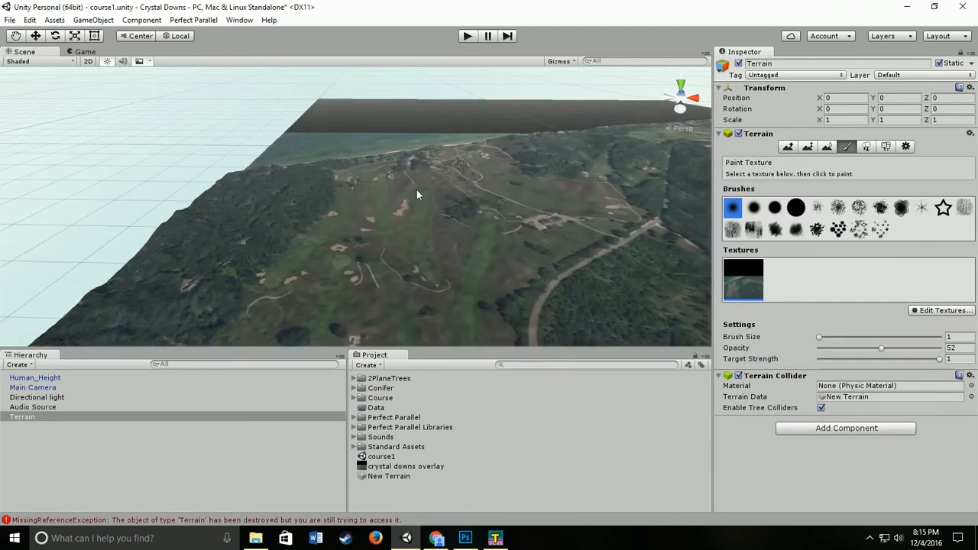
Fly over the textured terrain and examine how the aerial overlay lines up with the bunkers, greens and hills
{"action": "right_click_drag", "start_coordinate": [430, 207], "coordinate": [429, 275]}
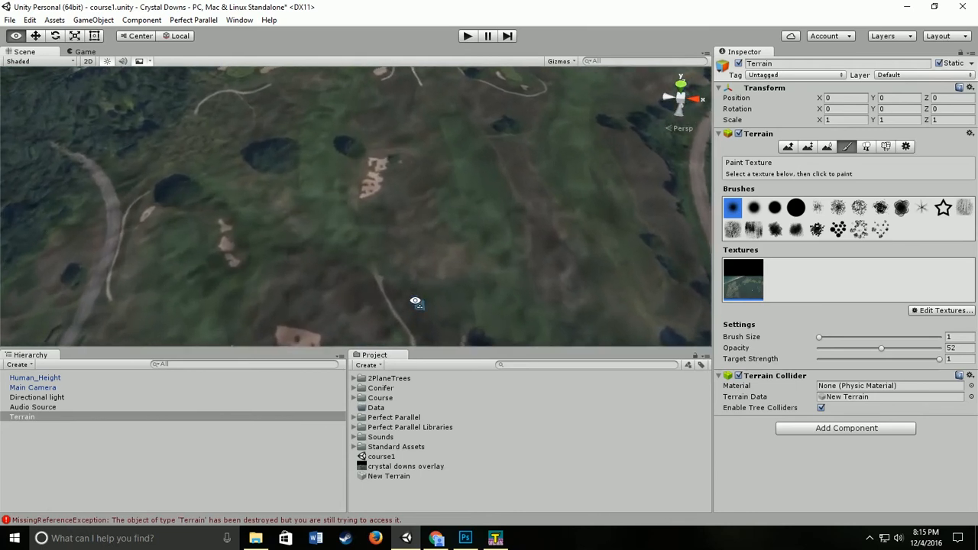
{"action": "right_click_drag", "start_coordinate": [434, 290], "coordinate": [444, 289]}
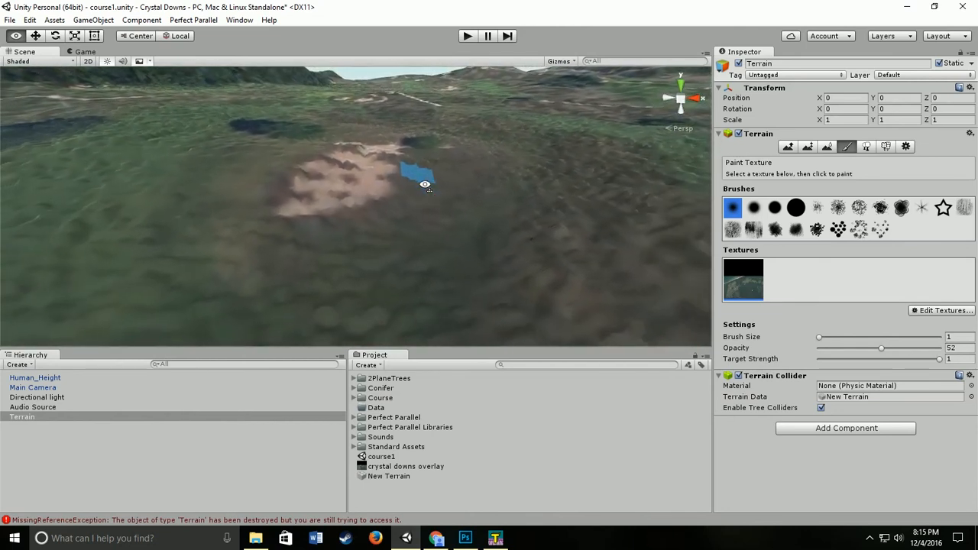
{"action": "right_click_drag", "start_coordinate": [425, 185], "coordinate": [425, 183]}
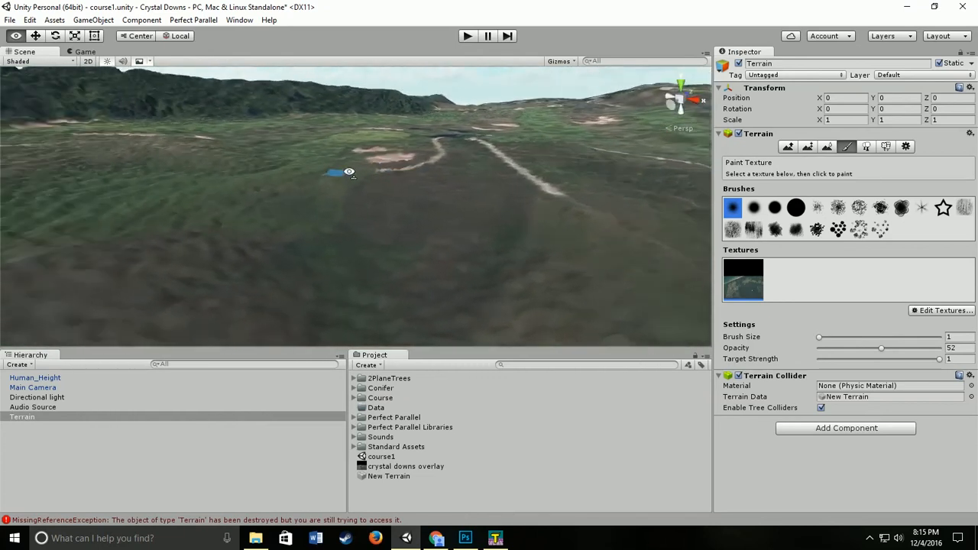
{"action": "right_click_drag", "start_coordinate": [315, 180], "coordinate": [315, 180]}
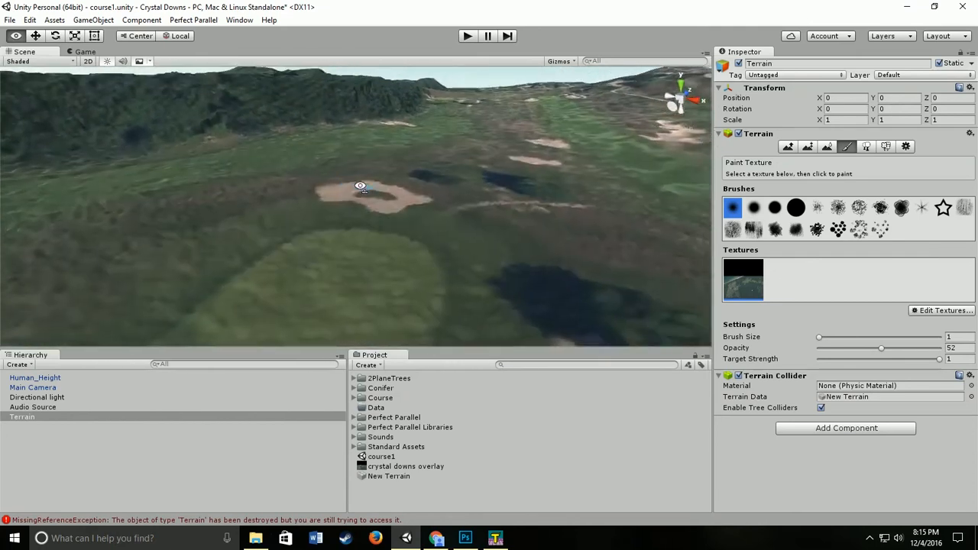
{"action": "right_click_drag", "start_coordinate": [358, 186], "coordinate": [370, 215]}
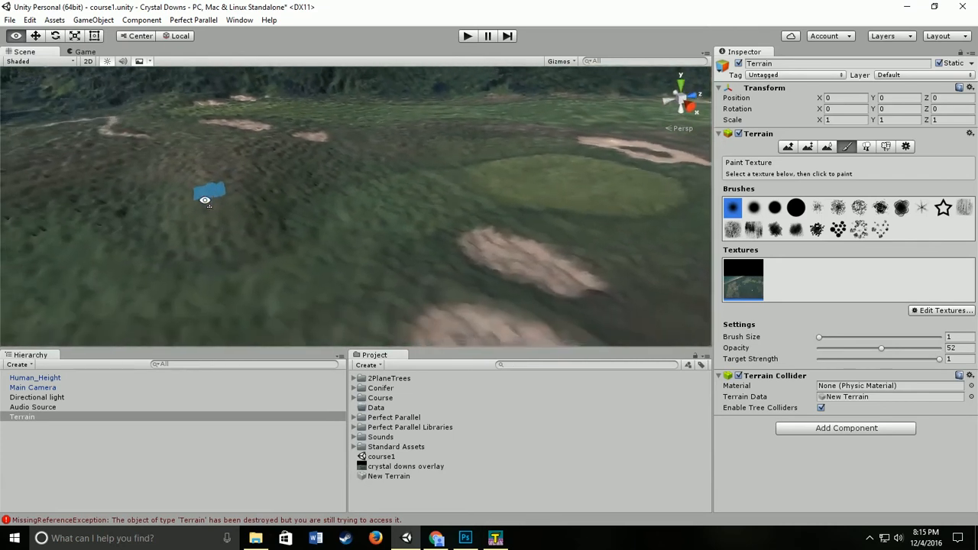
{"action": "right_click_drag", "start_coordinate": [207, 203], "coordinate": [212, 145]}
{"action": "key", "text": "q"}
{"action": "right_click_drag", "start_coordinate": [257, 120], "coordinate": [288, 165]}
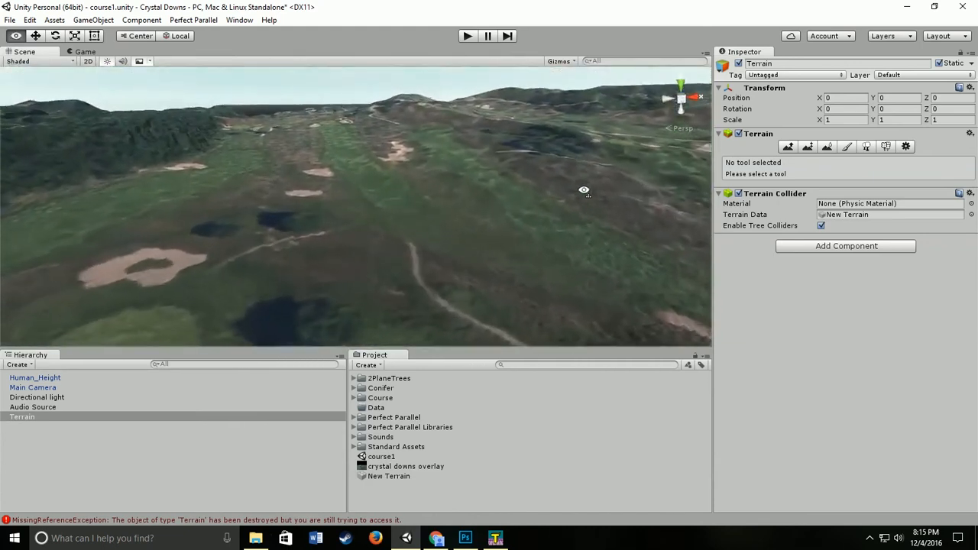
{"action": "right_click_drag", "start_coordinate": [584, 190], "coordinate": [551, 279]}
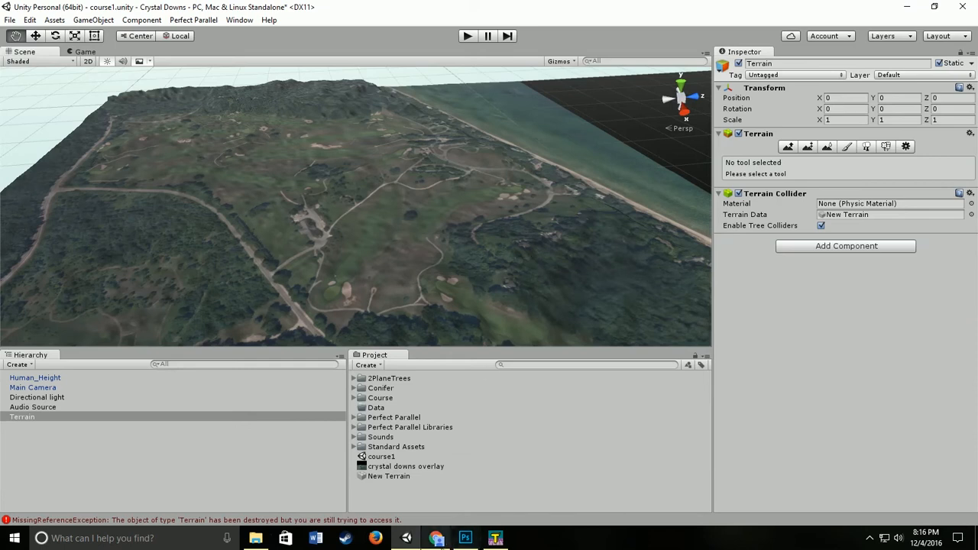
Switch to Google Maps in Chrome and start a distance measurement at the east corner of the large building beside Sutter Rd
{"action": "left_click", "coordinate": [438, 538]}
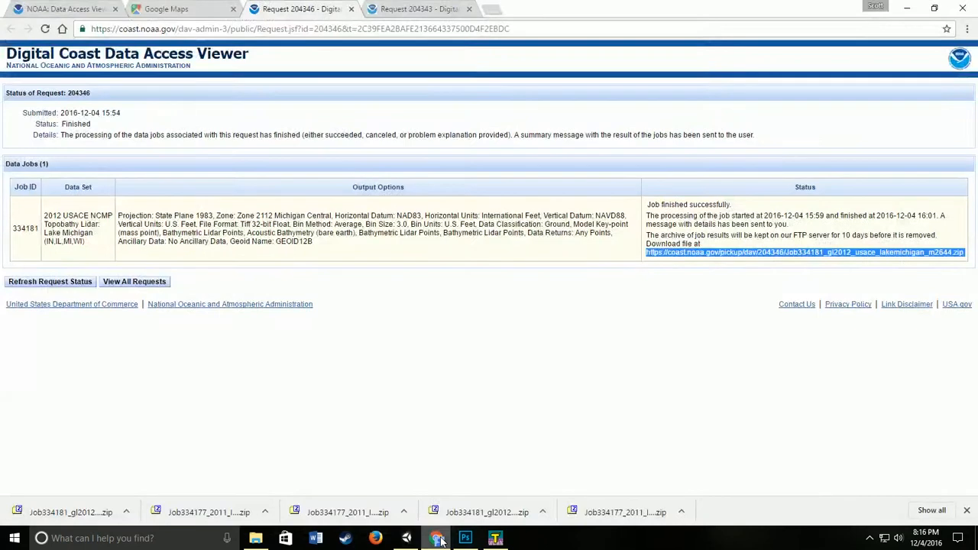
{"action": "left_click", "coordinate": [184, 8]}
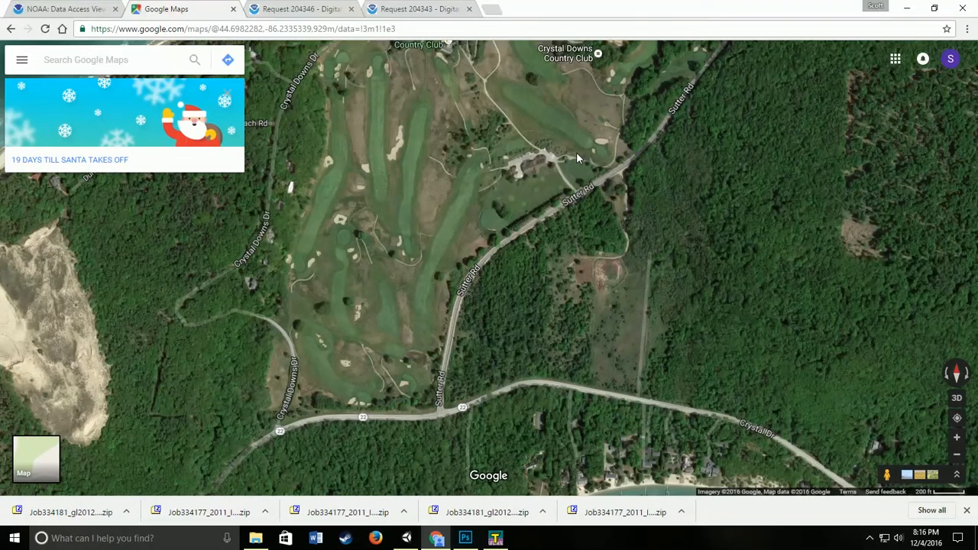
{"action": "right_click", "coordinate": [575, 172]}
{"action": "left_click", "coordinate": [525, 176]}
{"action": "left_click_drag", "start_coordinate": [537, 159], "coordinate": [474, 303]}
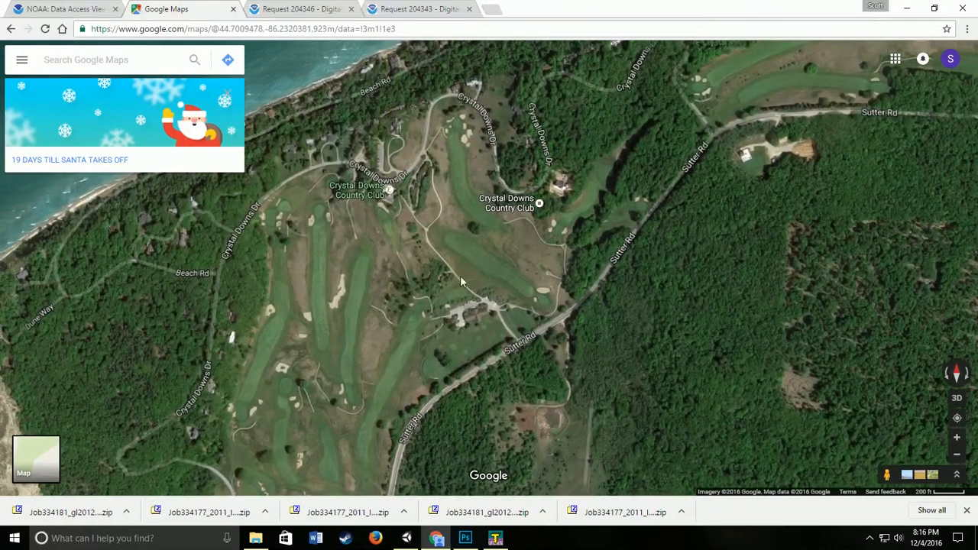
{"action": "scroll", "coordinate": [470, 310], "scroll_direction": "up", "scroll_amount": 3}
{"action": "scroll", "coordinate": [466, 320], "scroll_direction": "up", "scroll_amount": 5}
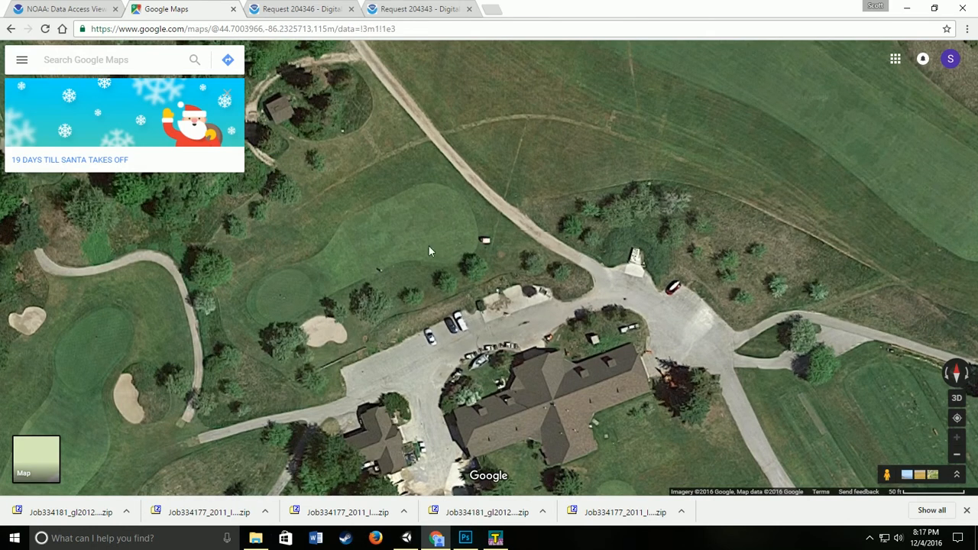
{"action": "left_click_drag", "start_coordinate": [496, 425], "coordinate": [458, 255]}
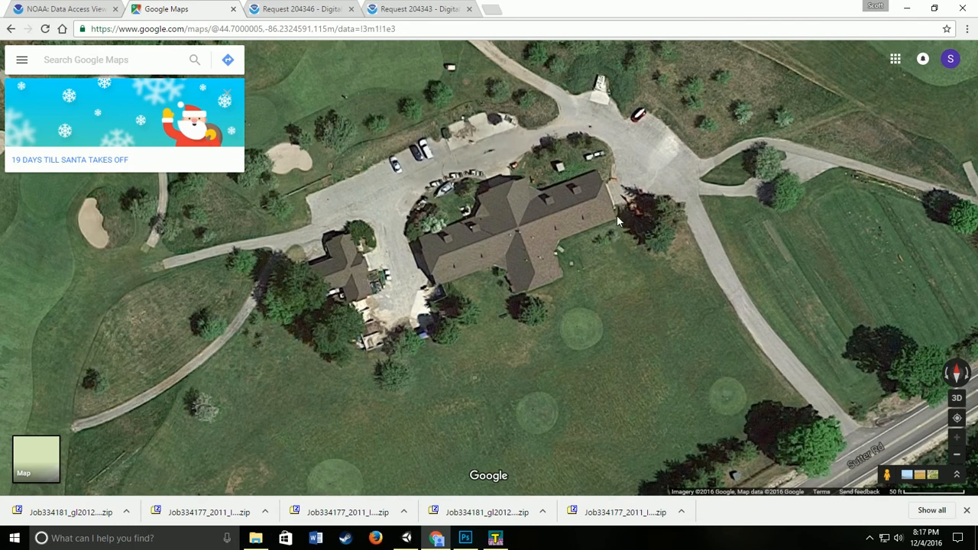
{"action": "right_click", "coordinate": [617, 219]}
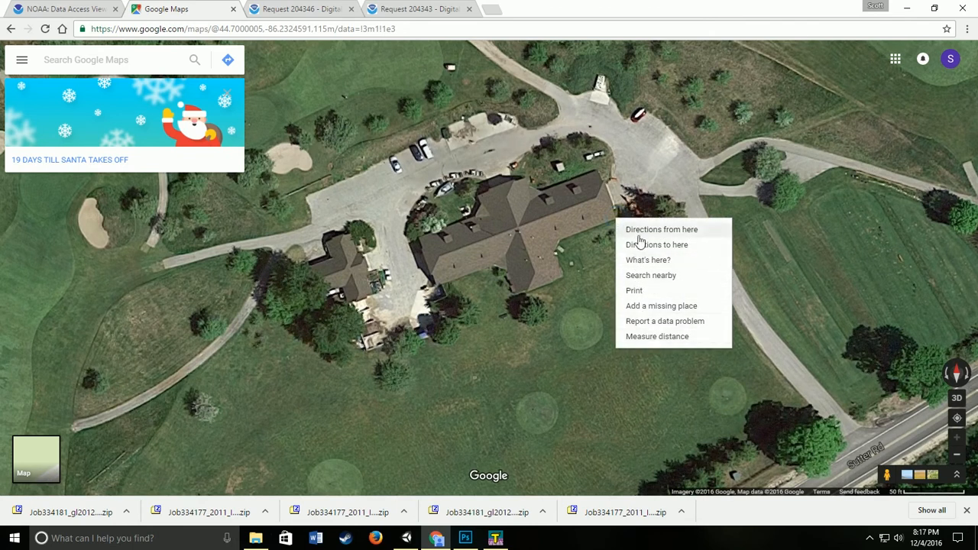
{"action": "left_click", "coordinate": [642, 340]}
Finish the distance measurement at the north end of the footbridge crossing Crystal Downs Dr by the clubhouse
{"action": "left_click_drag", "start_coordinate": [404, 184], "coordinate": [586, 390]}
{"action": "scroll", "coordinate": [544, 349], "scroll_direction": "down", "scroll_amount": 2}
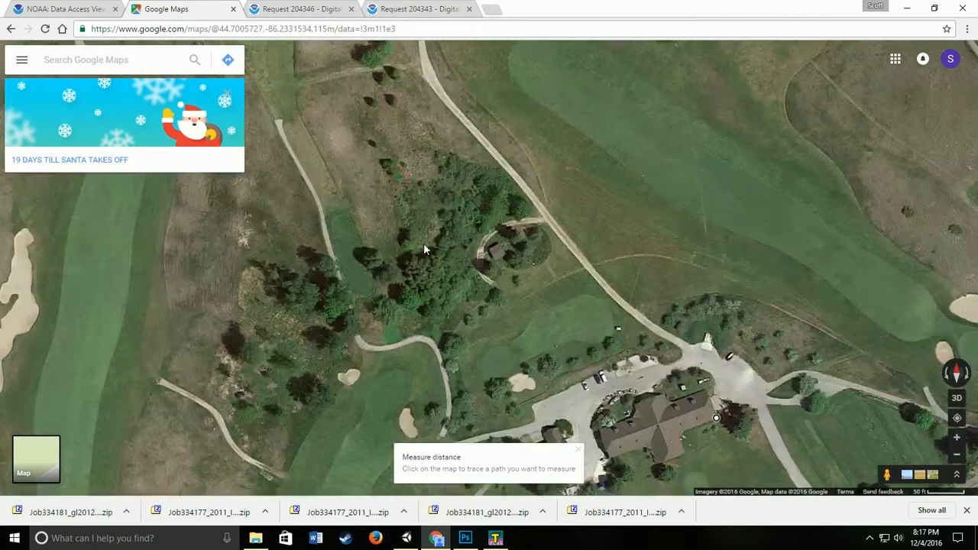
{"action": "scroll", "coordinate": [423, 245], "scroll_direction": "down", "scroll_amount": 1}
{"action": "left_click_drag", "start_coordinate": [383, 204], "coordinate": [581, 416]}
{"action": "left_click_drag", "start_coordinate": [474, 256], "coordinate": [430, 321]}
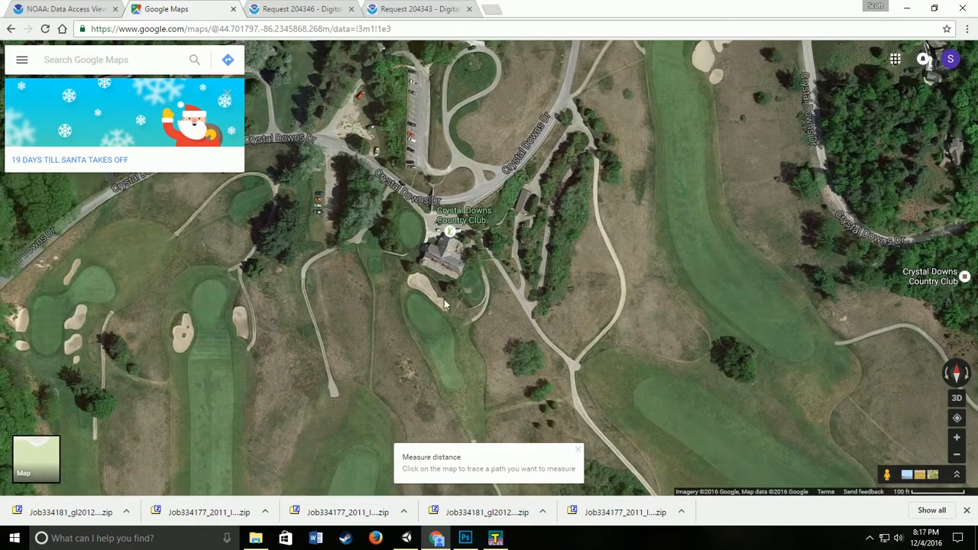
{"action": "scroll", "coordinate": [466, 277], "scroll_direction": "up", "scroll_amount": 2}
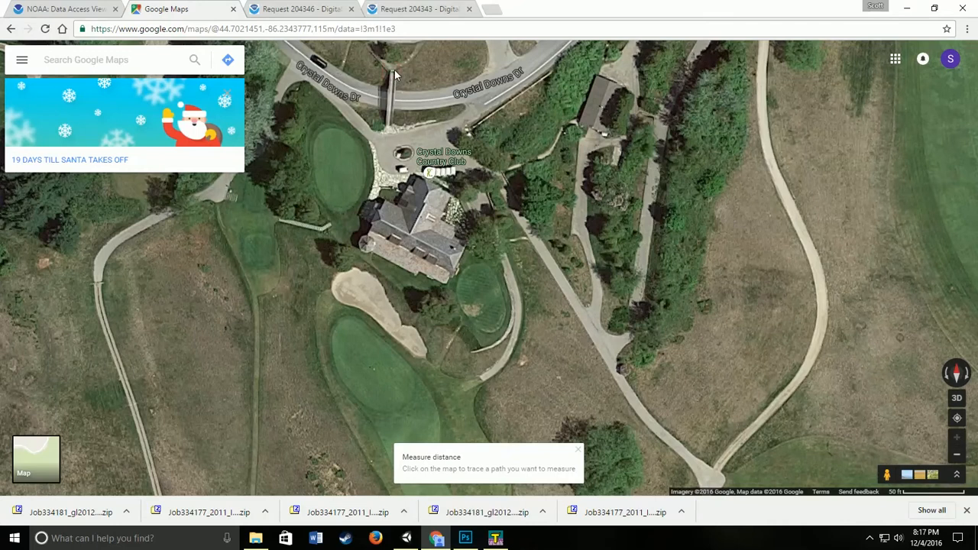
{"action": "left_click_drag", "start_coordinate": [409, 172], "coordinate": [401, 272]}
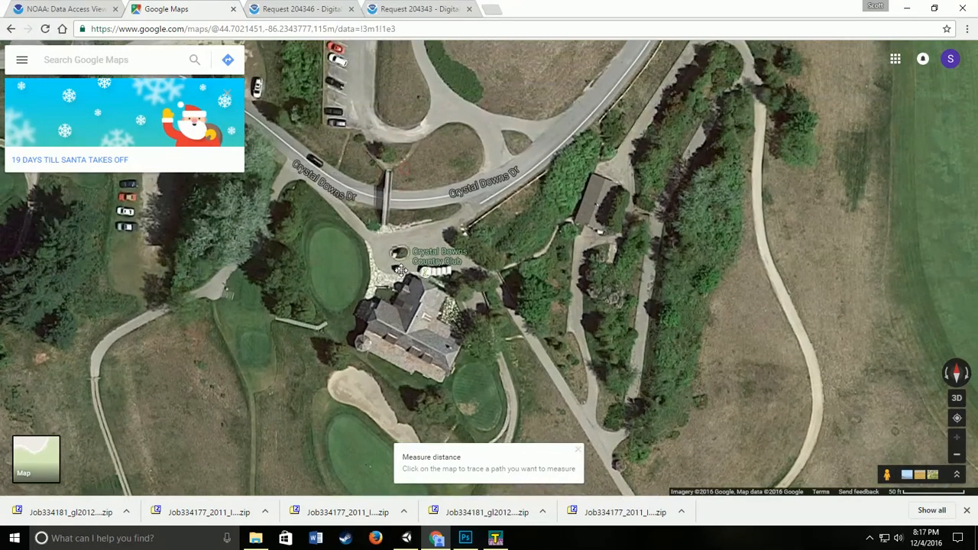
{"action": "left_click", "coordinate": [386, 172]}
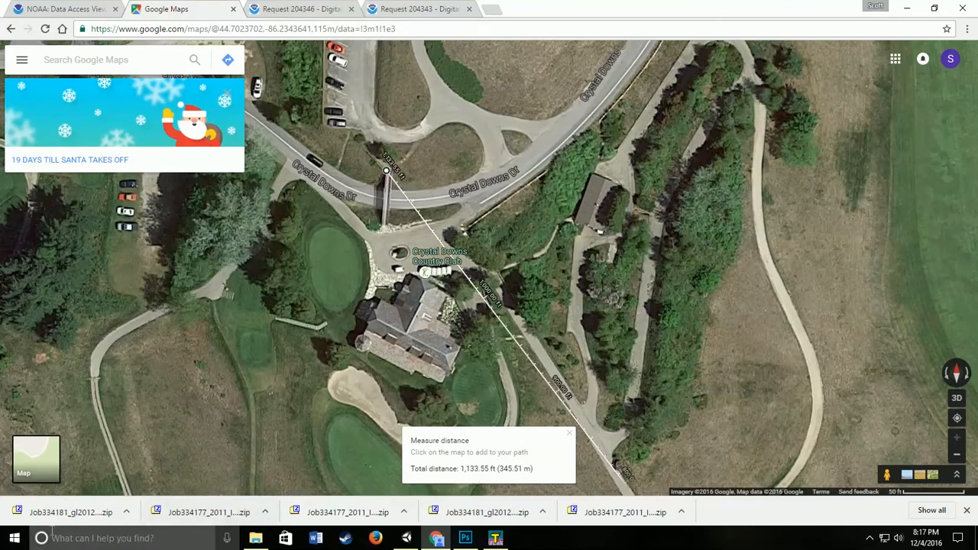
Open Calculator and divide 1133.55 by 3 to convert the measured distance from feet to yards
{"action": "left_click", "coordinate": [65, 540]}
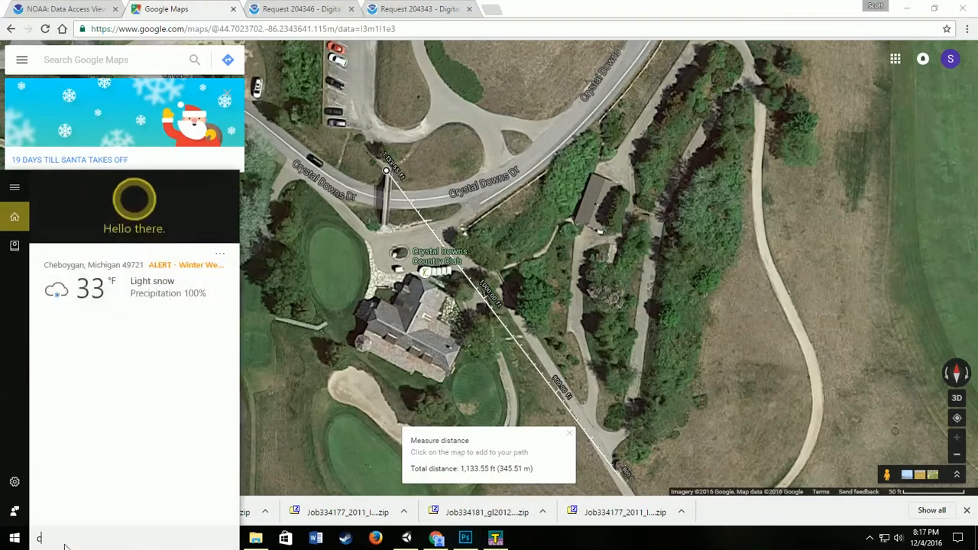
{"action": "type", "text": "calc"}
{"action": "left_click", "coordinate": [80, 239]}
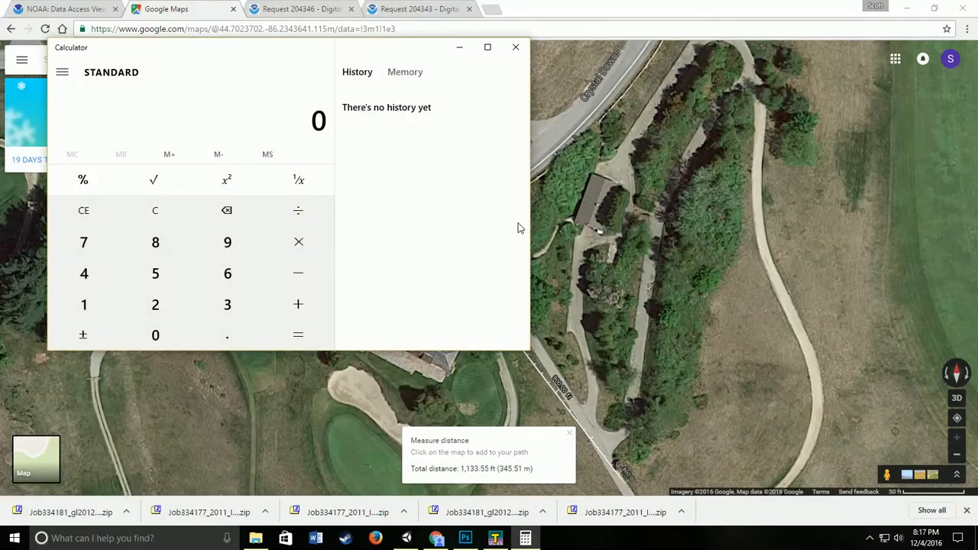
{"action": "type", "text": "1"}
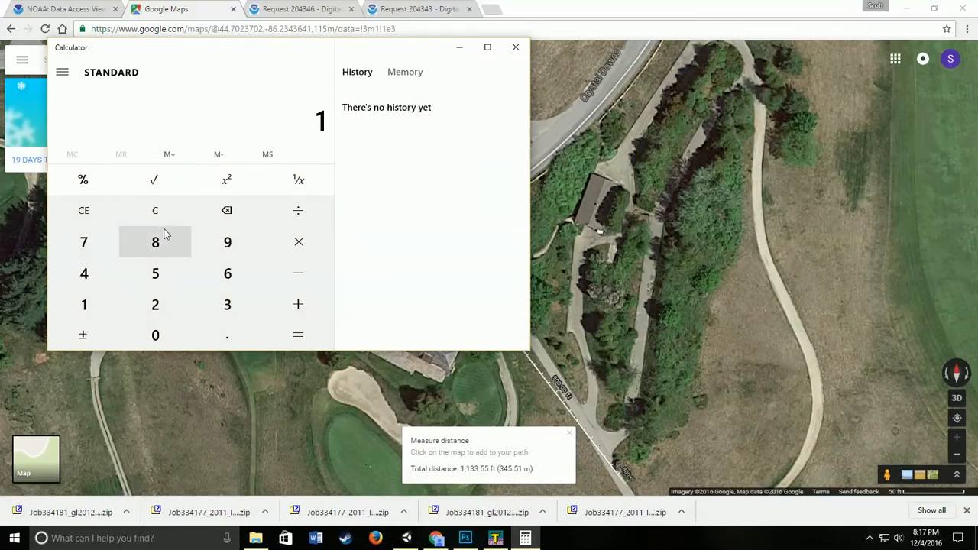
{"action": "type", "text": "133.55"}
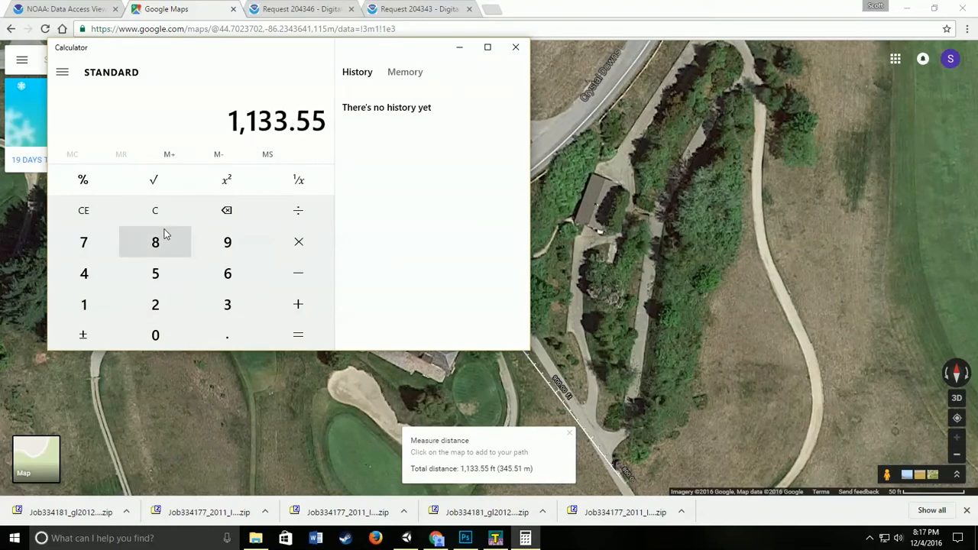
{"action": "type", "text": "/3"}
{"action": "key", "text": "Return"}
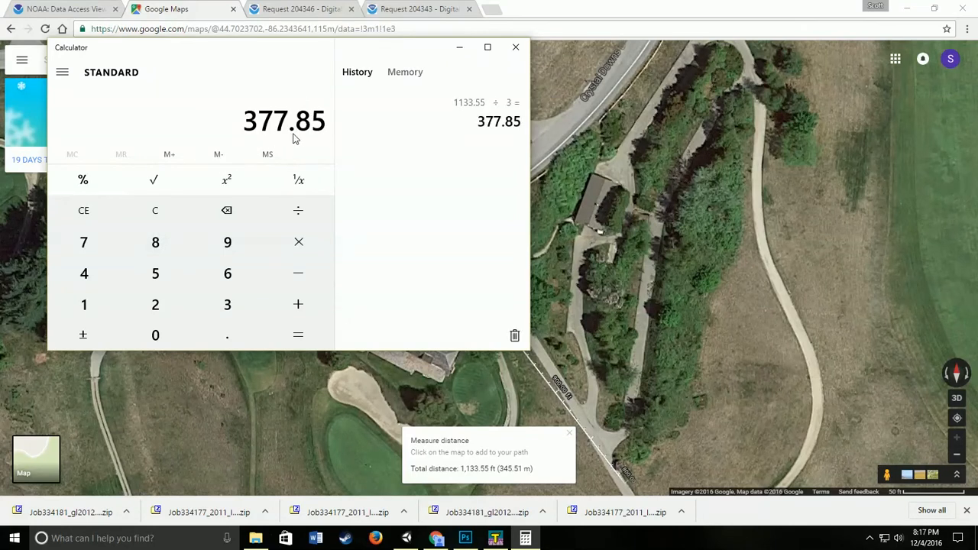
{"action": "left_click", "coordinate": [459, 49]}
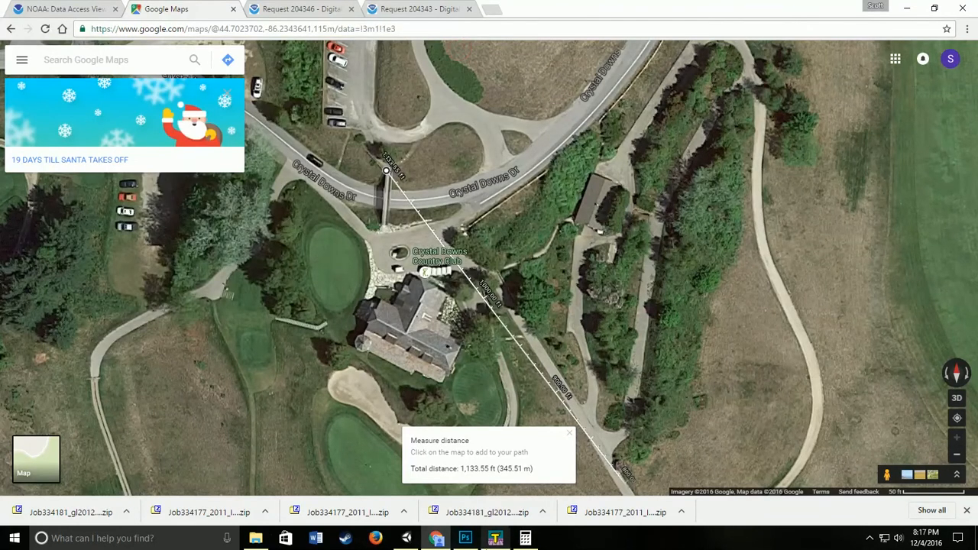
Switch to Unity, launch the Perfect Parallel course tools and activate the measuring tool of the Plant Tool
{"action": "left_click", "coordinate": [404, 538]}
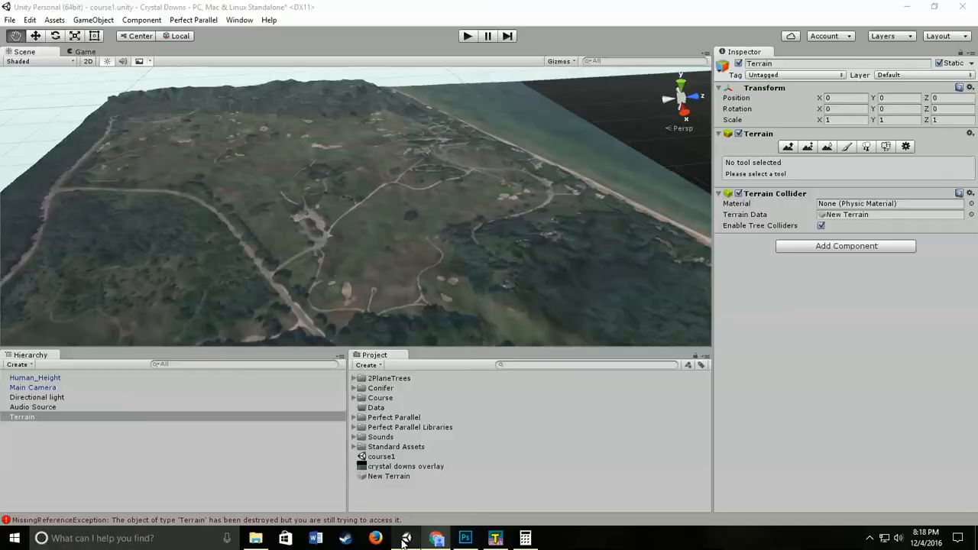
{"action": "left_click", "coordinate": [188, 23]}
{"action": "left_click", "coordinate": [207, 34]}
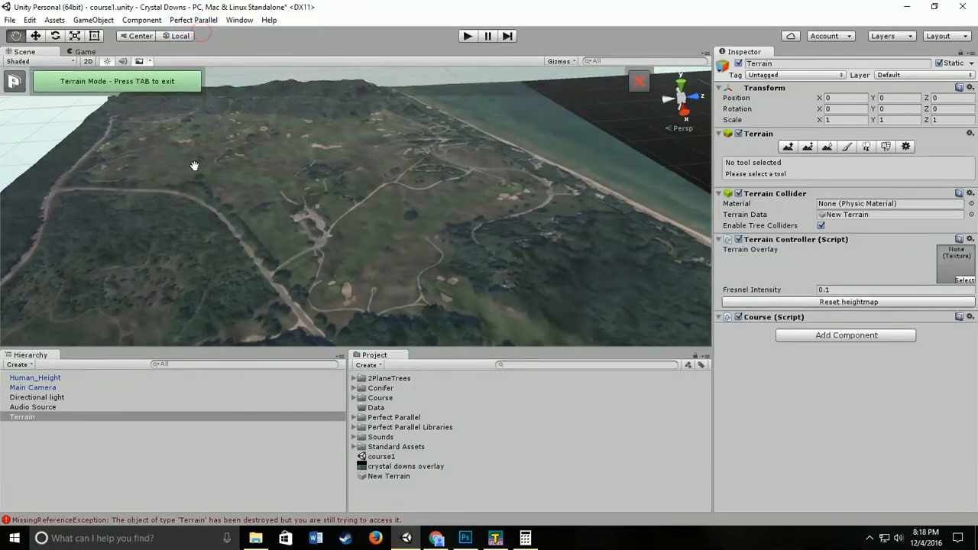
{"action": "left_click", "coordinate": [17, 137]}
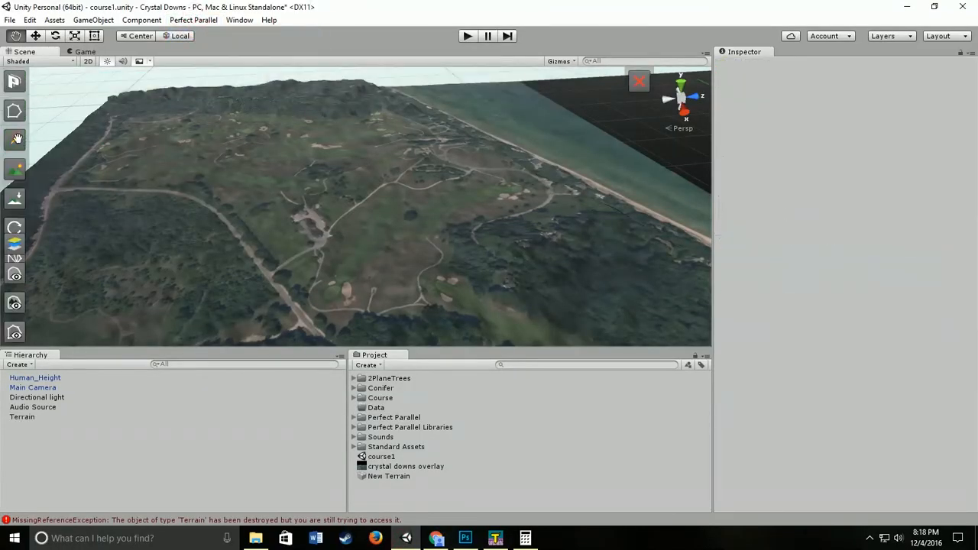
{"action": "left_click", "coordinate": [217, 84]}
Place a measuring line on the terrain from the large building's corner to the north end of the clubhouse footbridge
{"action": "right_click_drag", "start_coordinate": [207, 128], "coordinate": [652, 264]}
{"action": "key", "text": "w"}
{"action": "key", "text": "a"}
{"action": "key", "text": "w"}
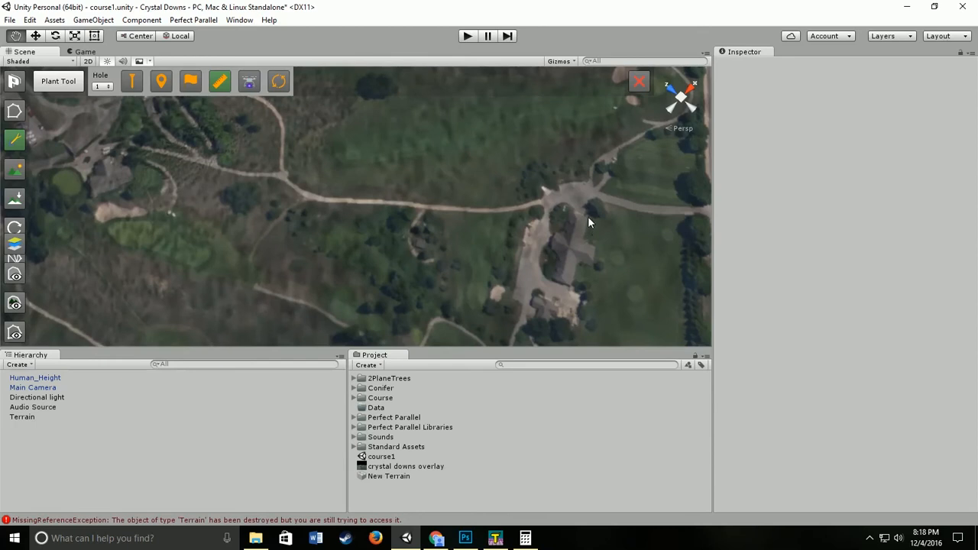
{"action": "left_click", "coordinate": [62, 142]}
{"action": "right_click_drag", "start_coordinate": [477, 224], "coordinate": [322, 226]}
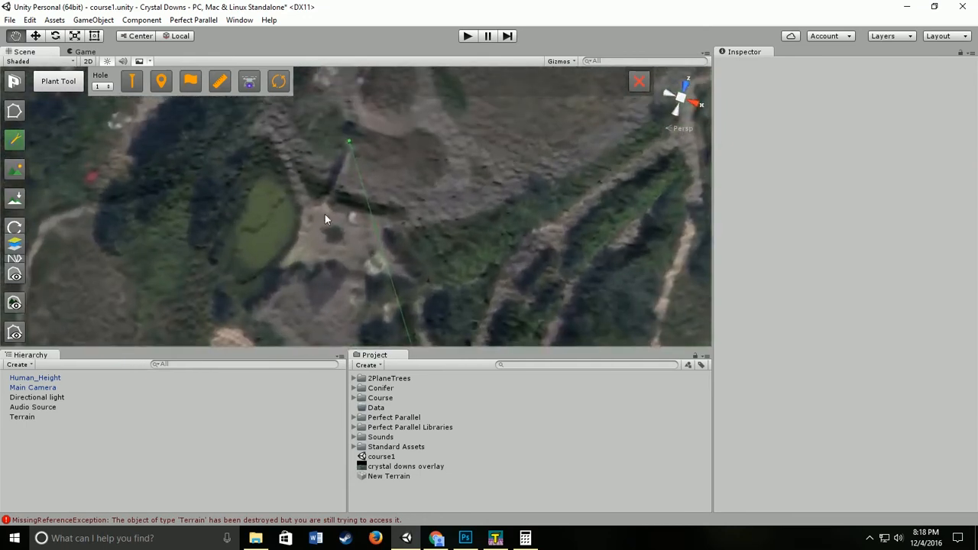
{"action": "left_click", "coordinate": [349, 141]}
Turn off scene lighting, refine the measuring line's end point at the footbridge and check the line's full length
{"action": "left_click", "coordinate": [107, 62]}
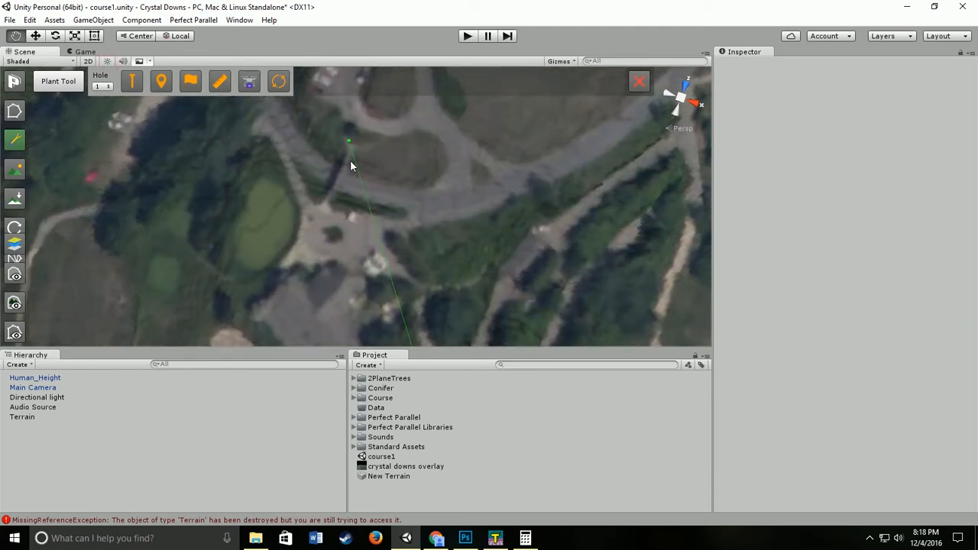
{"action": "left_click_drag", "start_coordinate": [349, 143], "coordinate": [347, 151]}
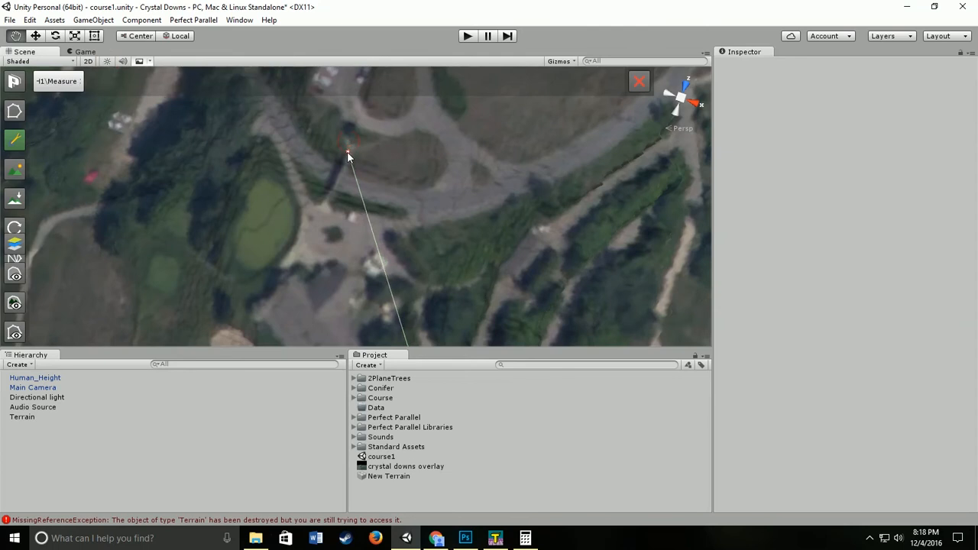
{"action": "right_click_drag", "start_coordinate": [348, 207], "coordinate": [825, 207]}
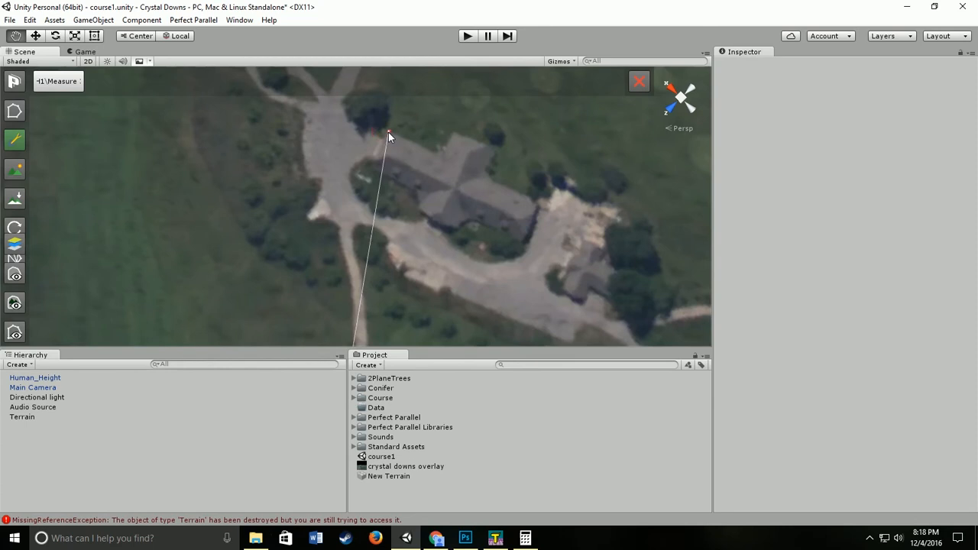
{"action": "right_click_drag", "start_coordinate": [388, 133], "coordinate": [791, 517]}
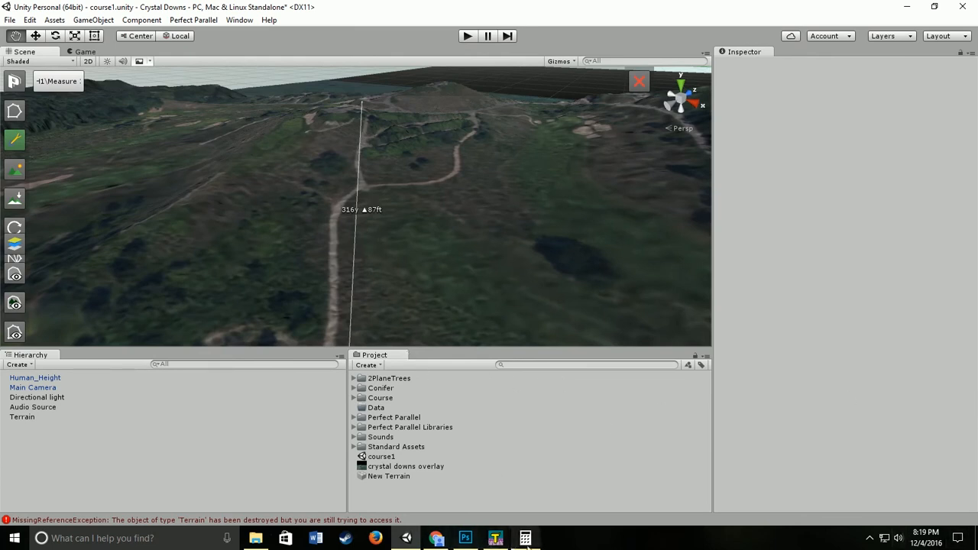
Compare the Unity and Google Maps distances, and store the 377.85 result in Calculator's memory
{"action": "left_click", "coordinate": [448, 541]}
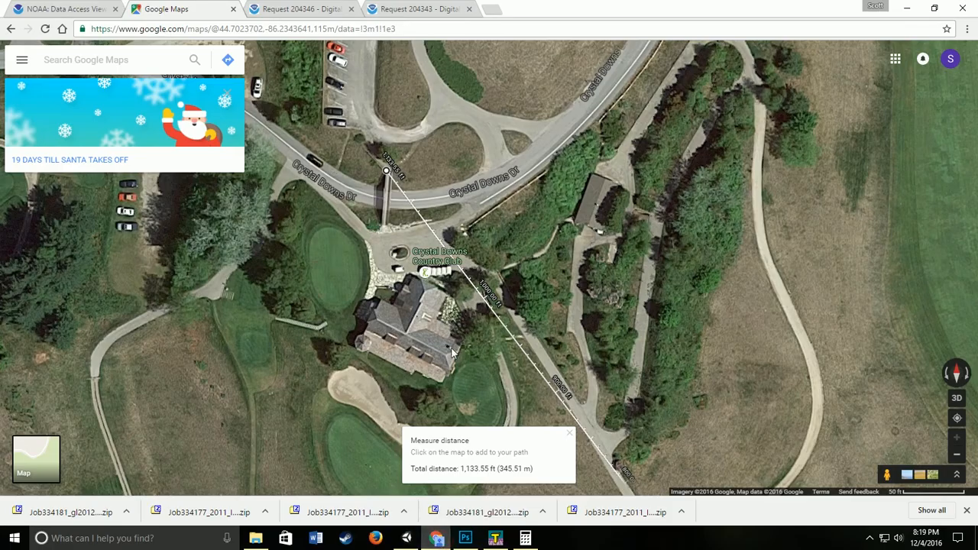
{"action": "left_click", "coordinate": [525, 538]}
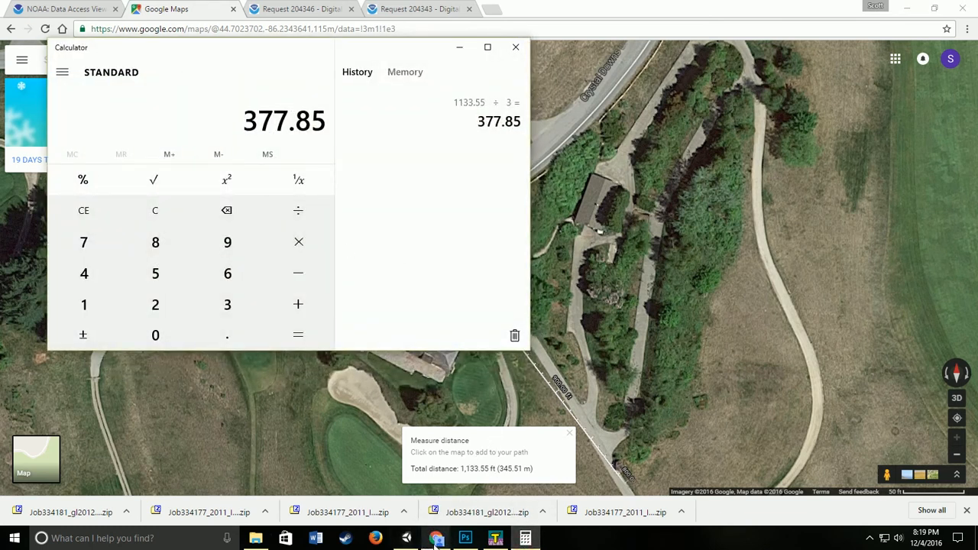
{"action": "left_click", "coordinate": [407, 538]}
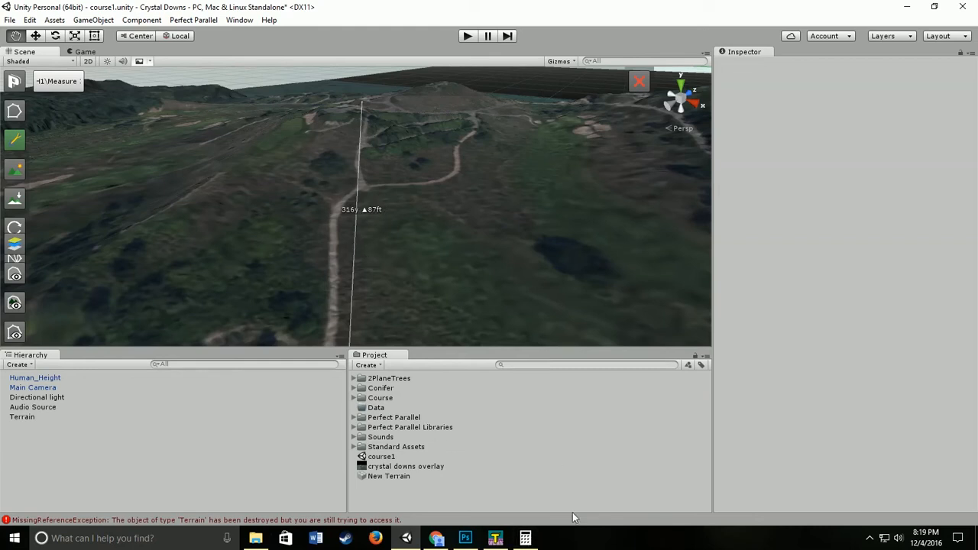
{"action": "left_click", "coordinate": [525, 538]}
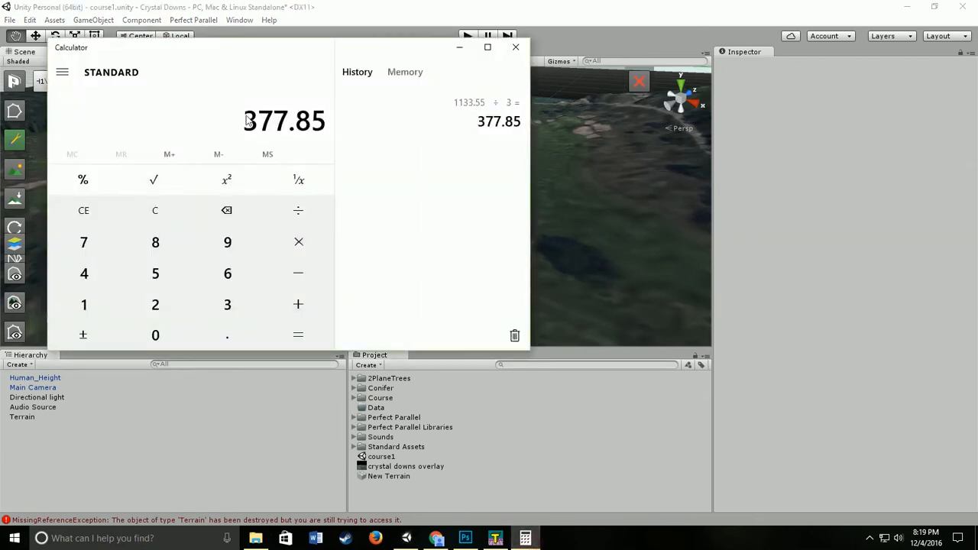
{"action": "left_click", "coordinate": [164, 155]}
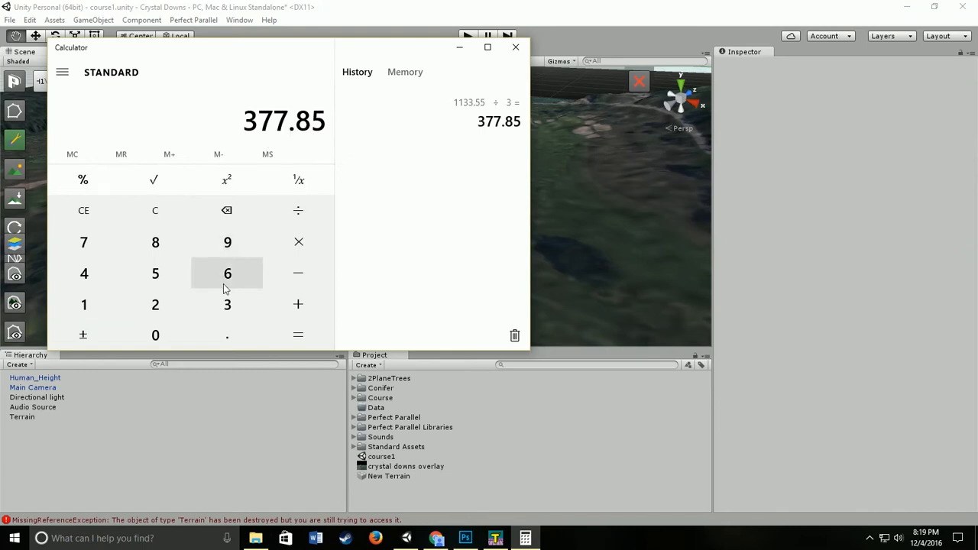
Divide 316 by the stored yardage in Calculator to get the terrain scale ratio, and clear the display
{"action": "left_click_drag", "start_coordinate": [313, 54], "coordinate": [664, 58]}
{"action": "type", "text": "316"}
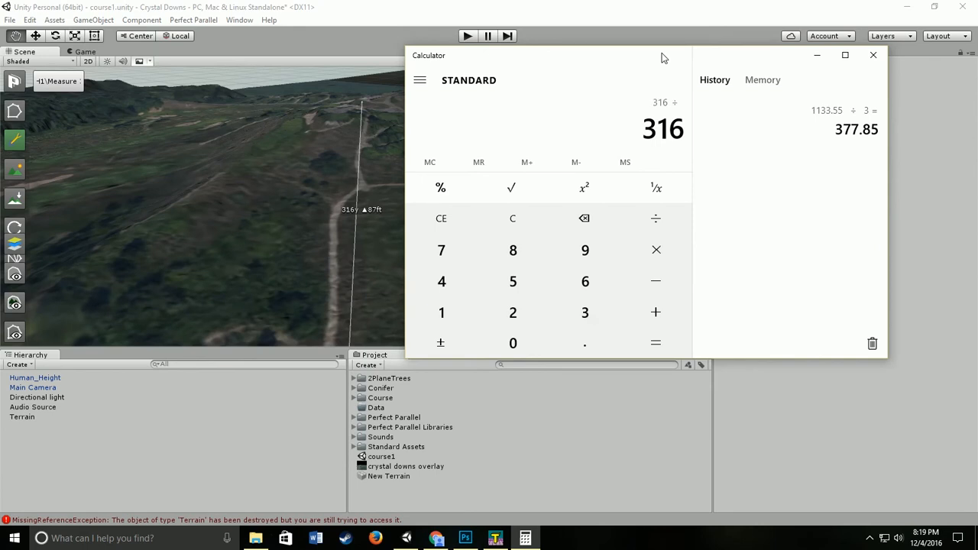
{"action": "left_click", "coordinate": [482, 164]}
{"action": "left_click", "coordinate": [679, 343]}
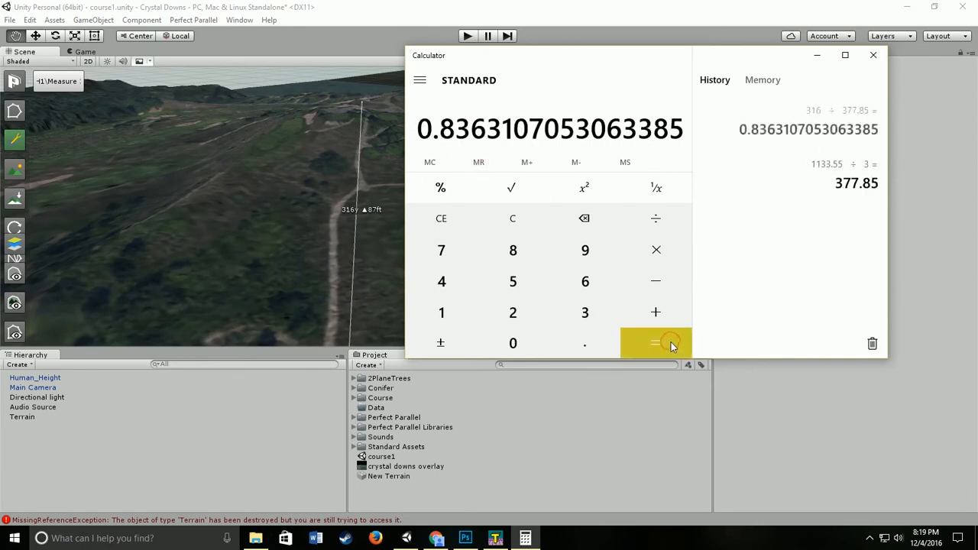
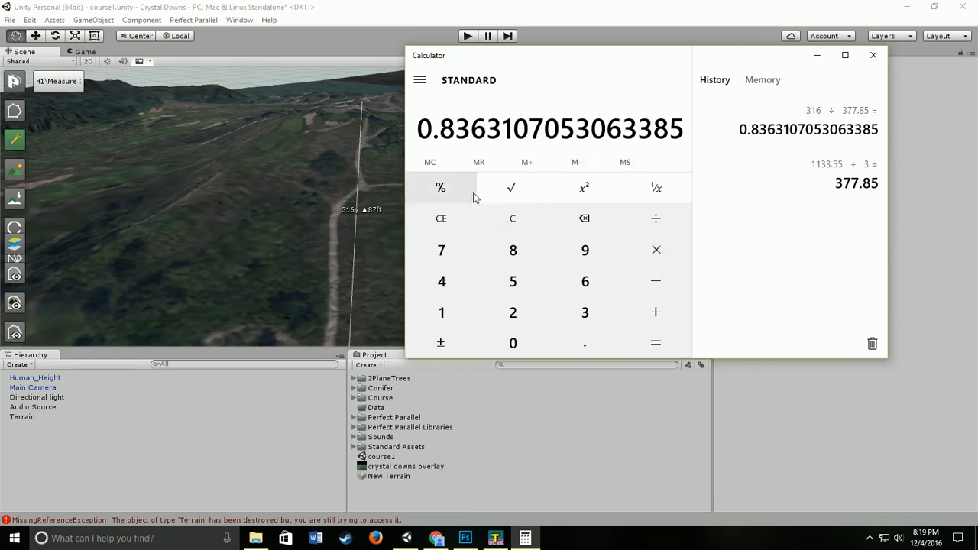
{"action": "left_click", "coordinate": [519, 227]}
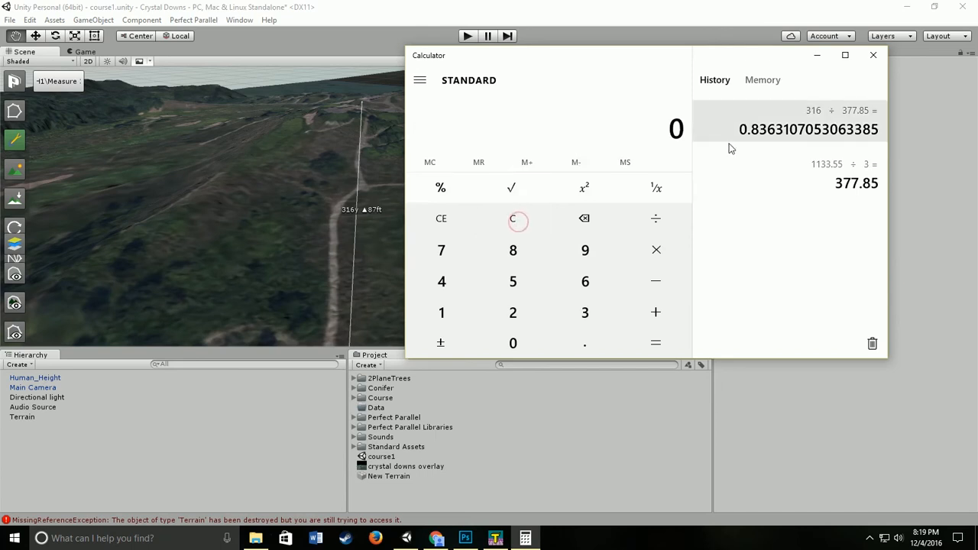
Clear Calculator's memory, recall the 316 ÷ 377.85 result, add it to memory and clear the display
{"action": "left_click", "coordinate": [429, 162]}
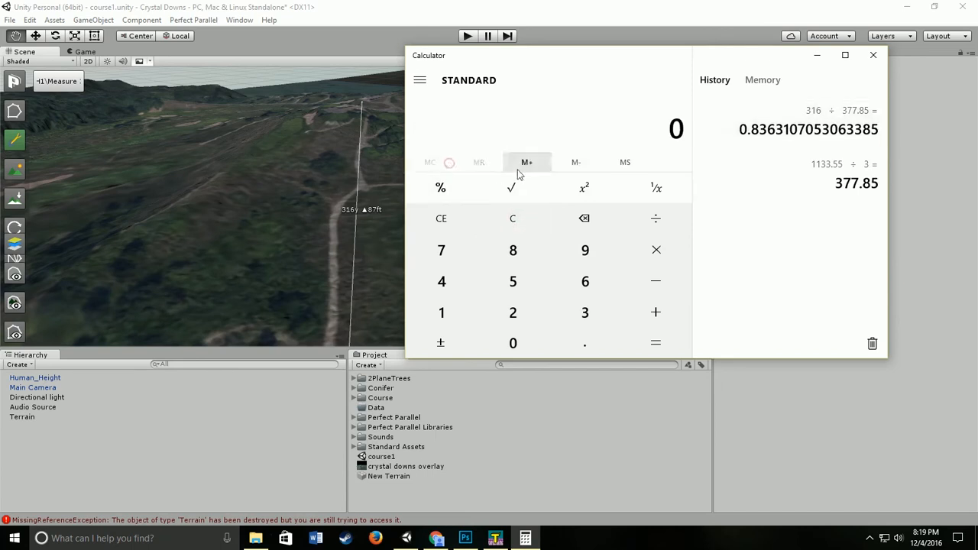
{"action": "left_click", "coordinate": [791, 149]}
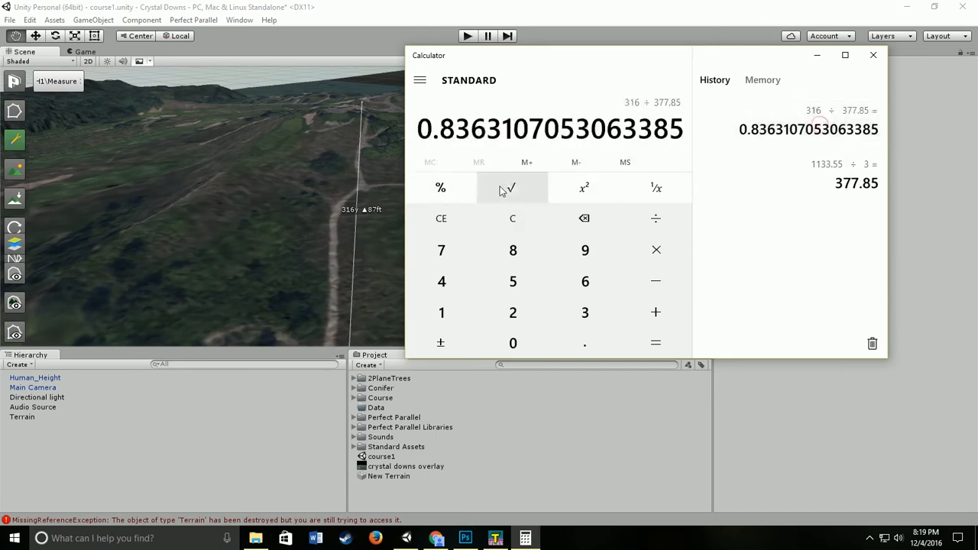
{"action": "left_click", "coordinate": [526, 162]}
{"action": "left_click", "coordinate": [514, 228]}
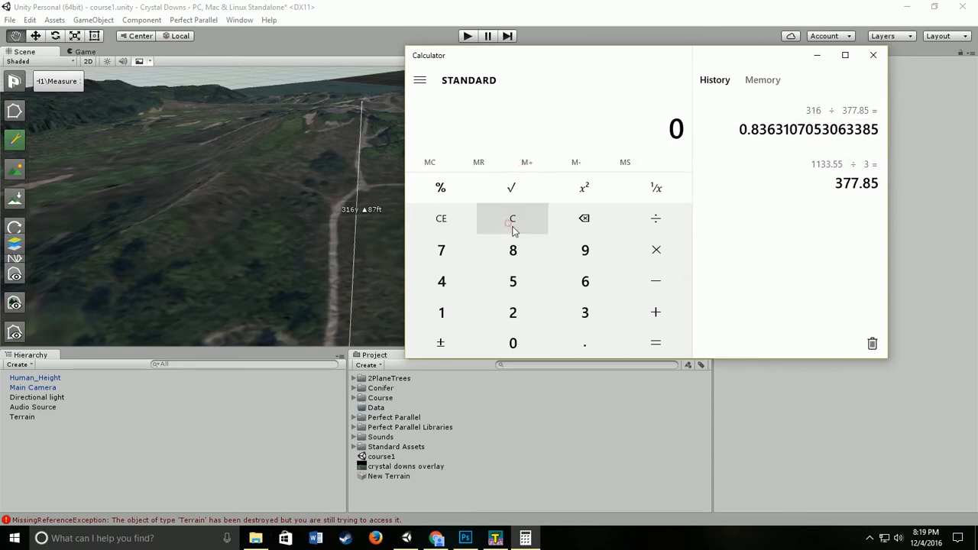
Try to divide 2048 by the stored value in Calculator, and clear the display and the calculation history
{"action": "left_click", "coordinate": [513, 308]}
{"action": "type", "text": "048"}
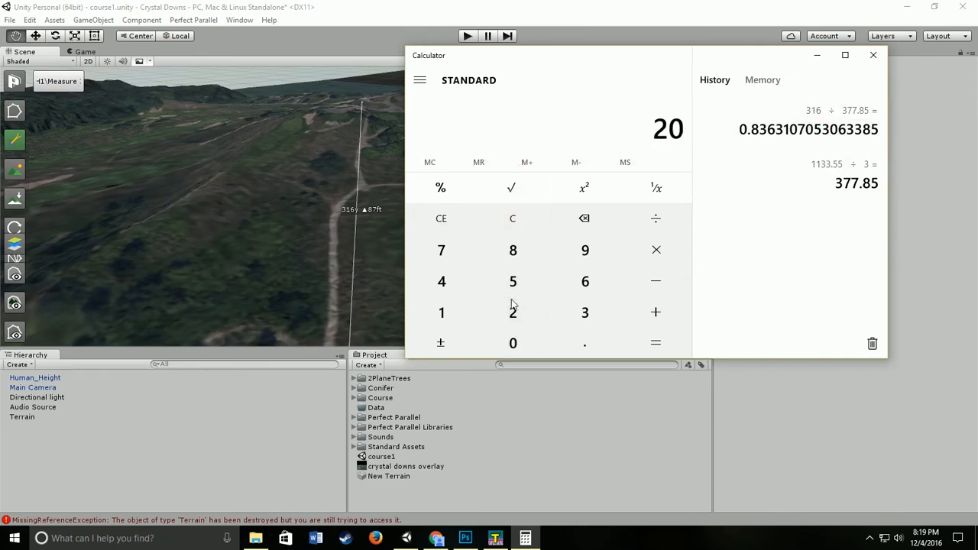
{"action": "key", "text": "slash"}
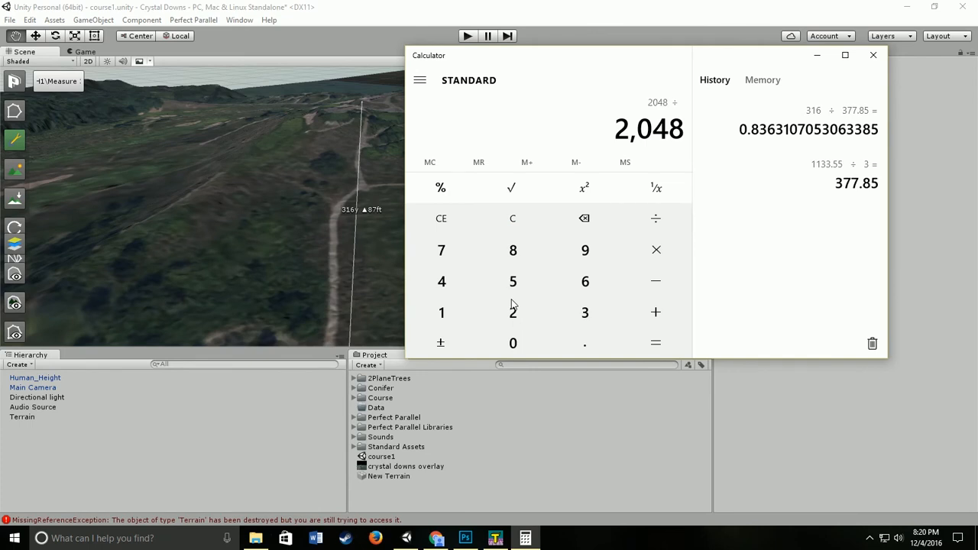
{"action": "left_click", "coordinate": [745, 123]}
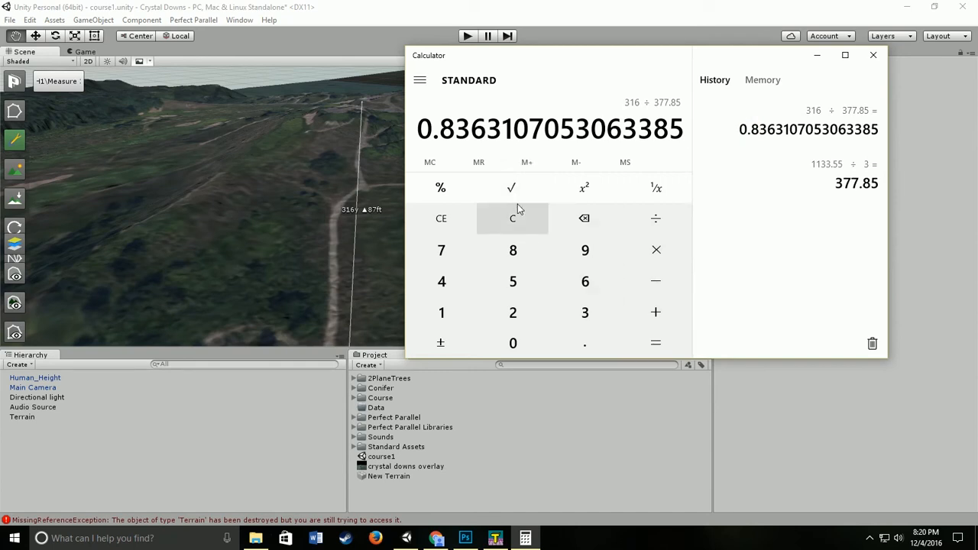
{"action": "type", "text": "2048"}
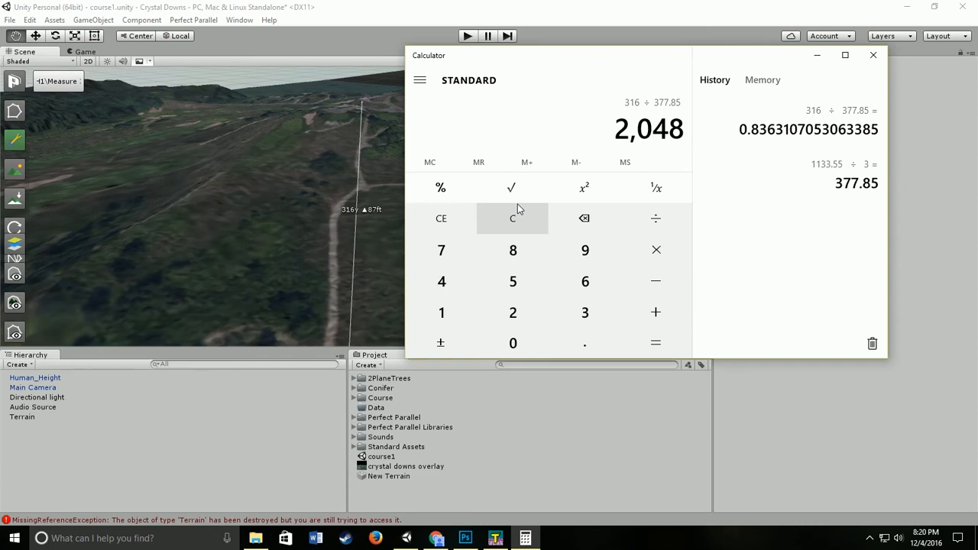
{"action": "key", "text": "slash"}
{"action": "left_click", "coordinate": [480, 164]}
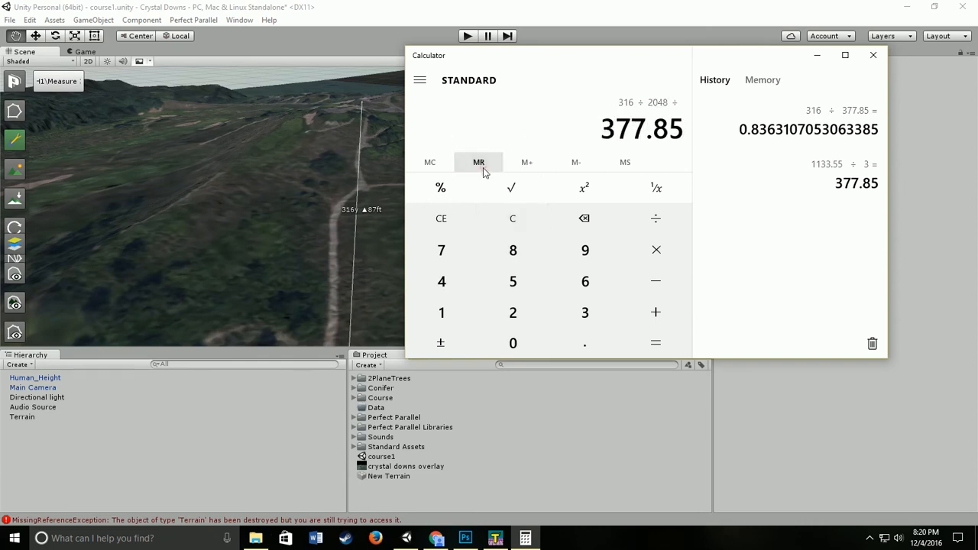
{"action": "left_click", "coordinate": [646, 330]}
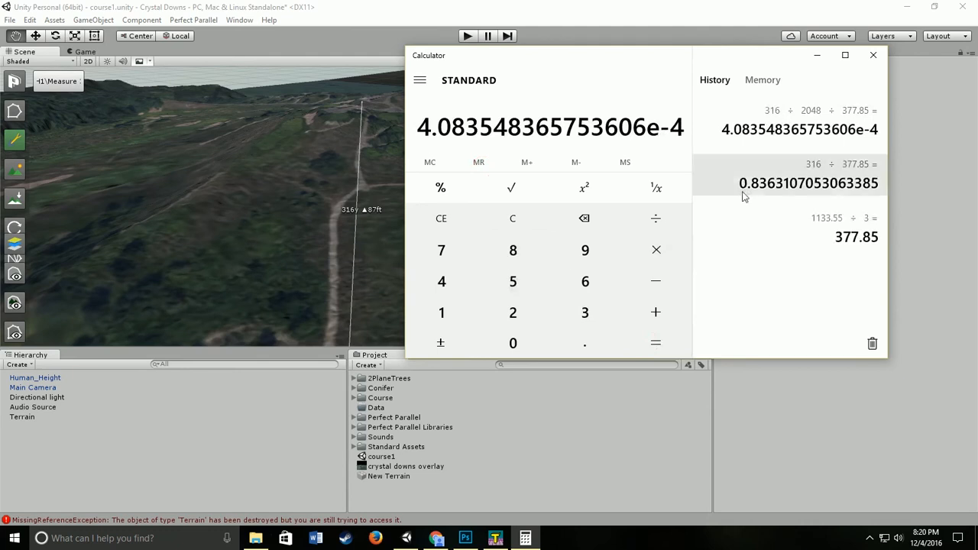
{"action": "left_click", "coordinate": [833, 121]}
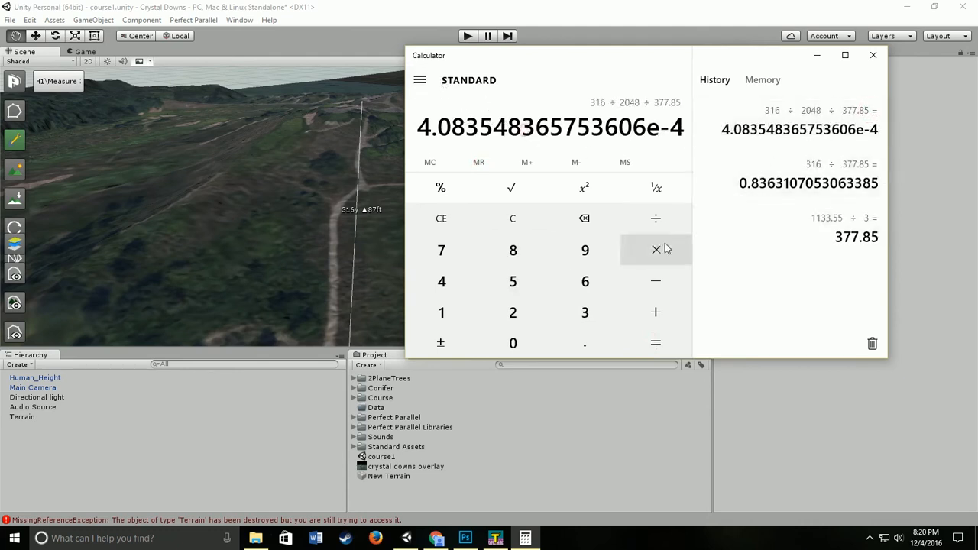
{"action": "left_click", "coordinate": [444, 220]}
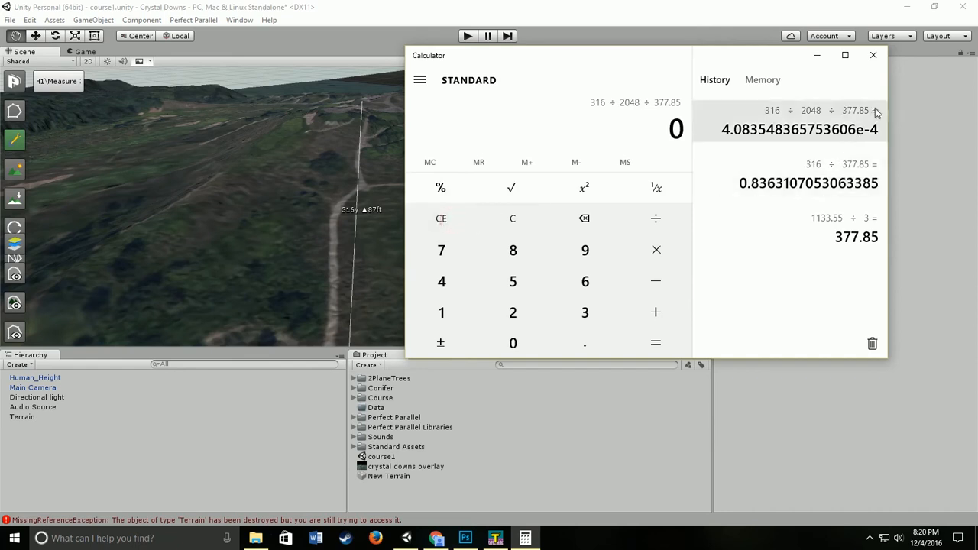
{"action": "left_click", "coordinate": [513, 218]}
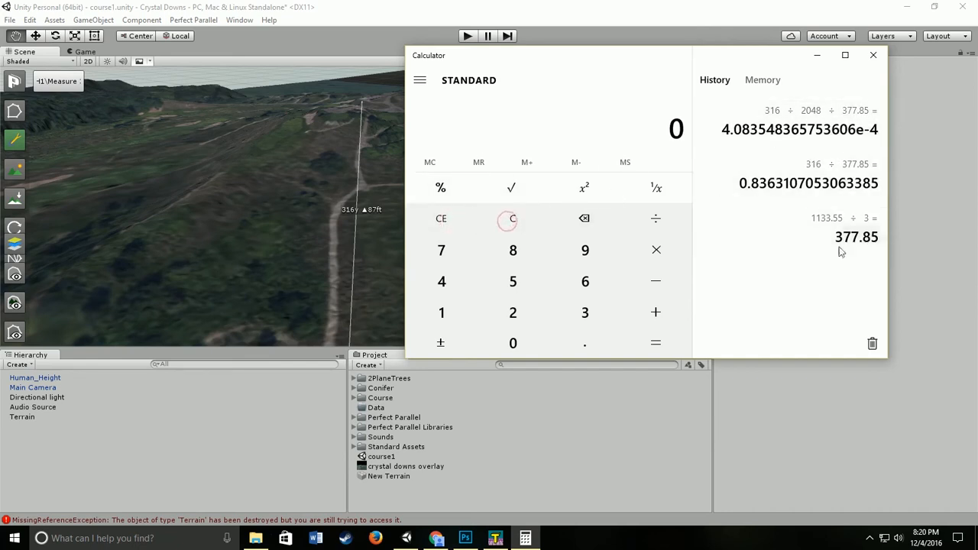
{"action": "left_click", "coordinate": [873, 343]}
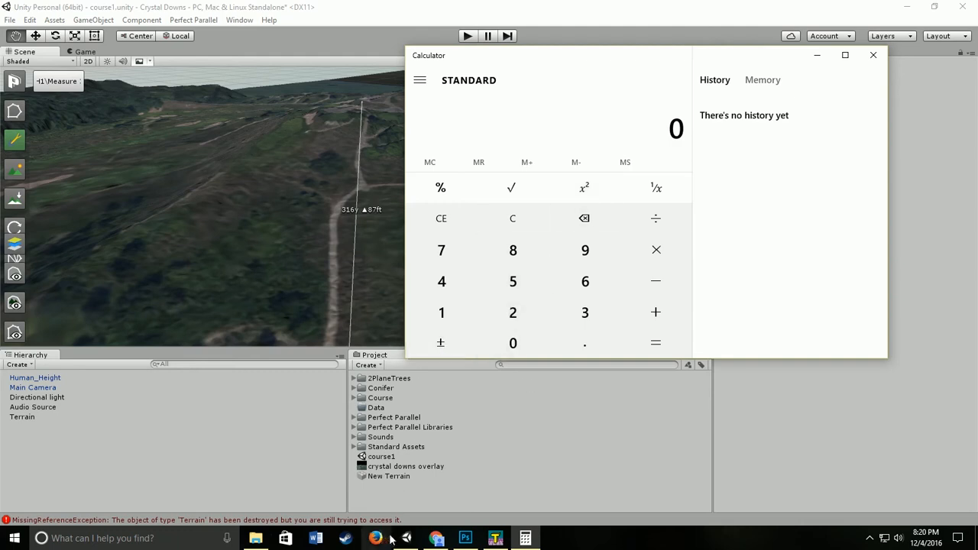
Check the measured distance in Google Maps and convert it to yards in Calculator by dividing 1133.5 by 3
{"action": "left_click", "coordinate": [442, 539]}
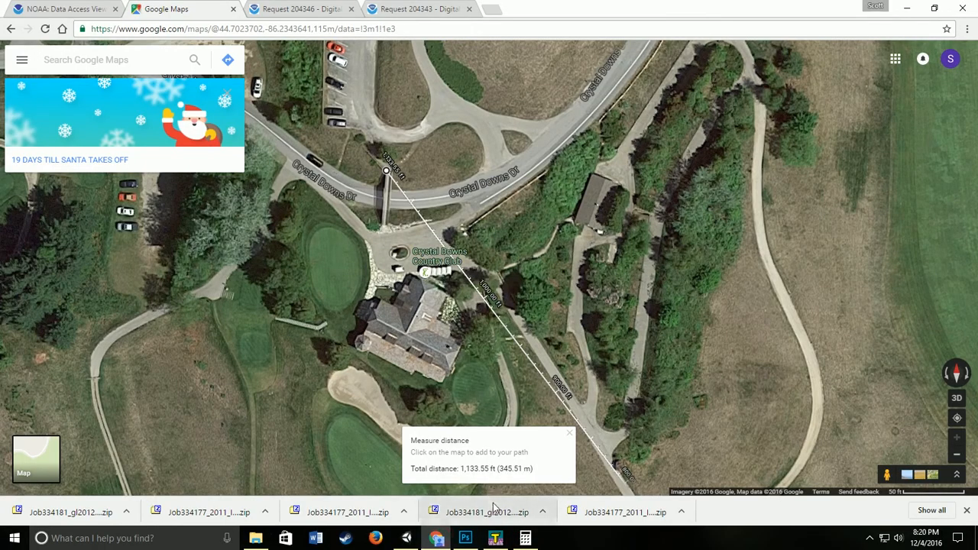
{"action": "left_click", "coordinate": [525, 538]}
{"action": "type", "text": "1133.5"}
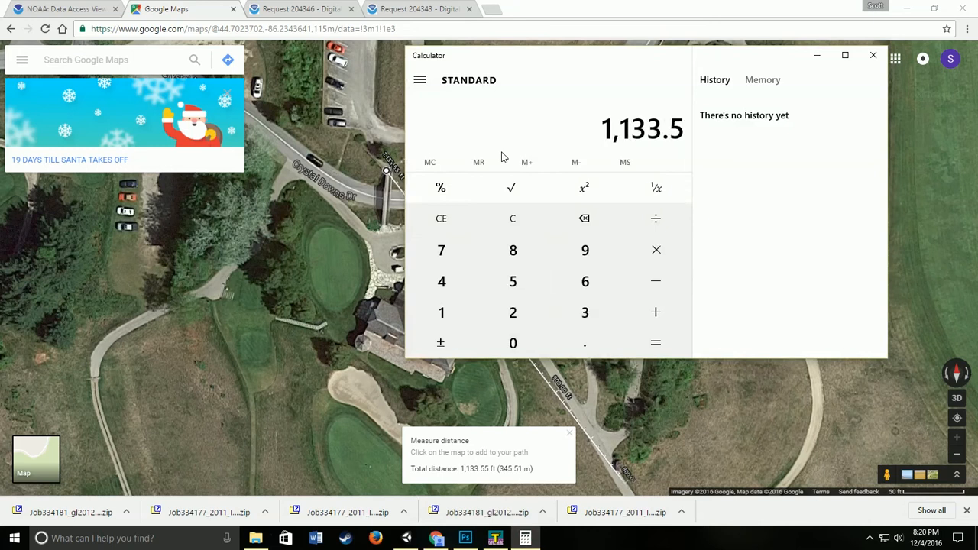
{"action": "type", "text": "/3"}
{"action": "key", "text": "Return"}
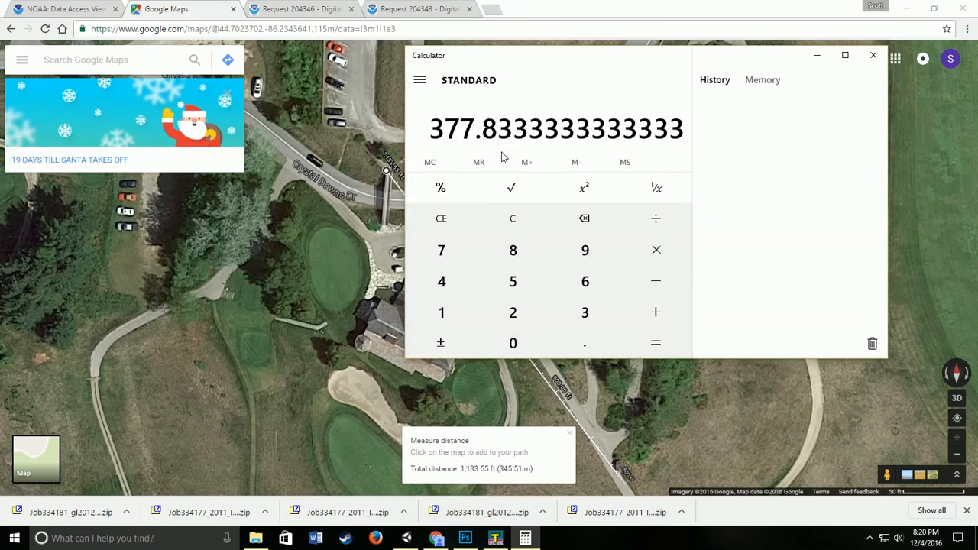
Divide the yardage by Unity's 316-yard line and multiply the ratio by 2048 to get the corrected terrain size
{"action": "left_click", "coordinate": [407, 538]}
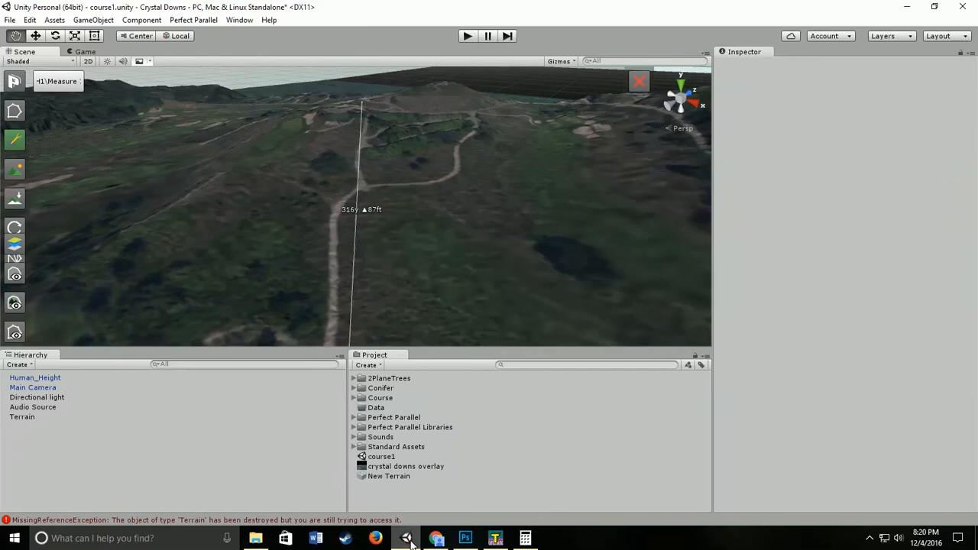
{"action": "left_click", "coordinate": [525, 538]}
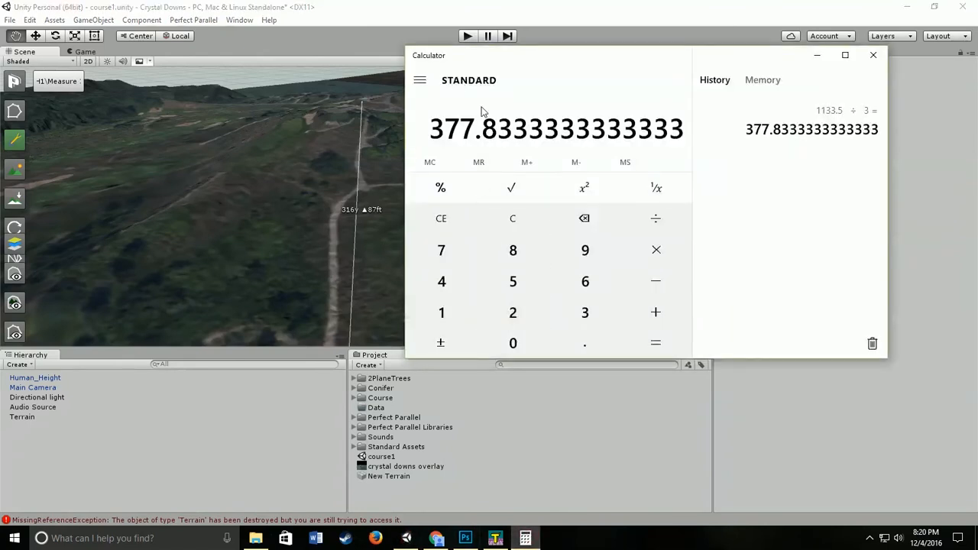
{"action": "key", "text": "slash"}
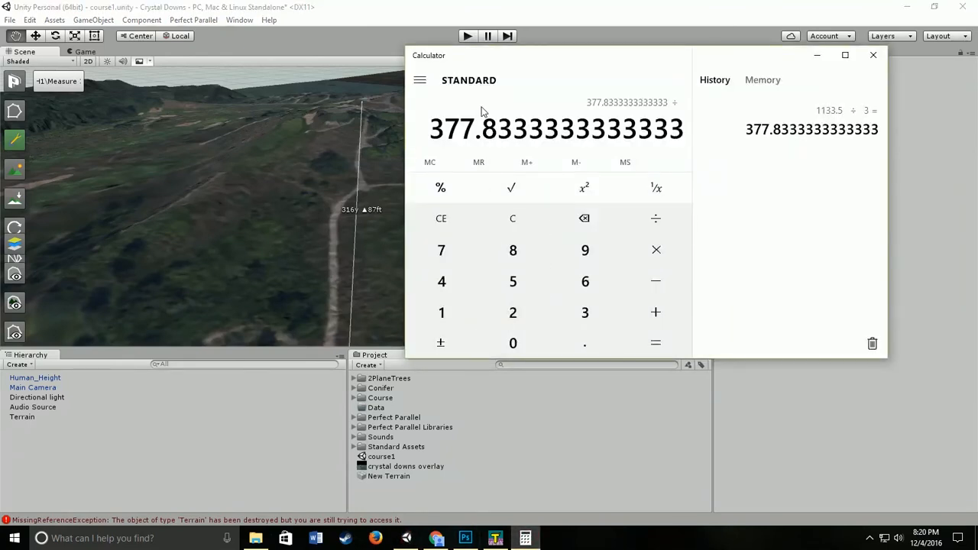
{"action": "type", "text": "316"}
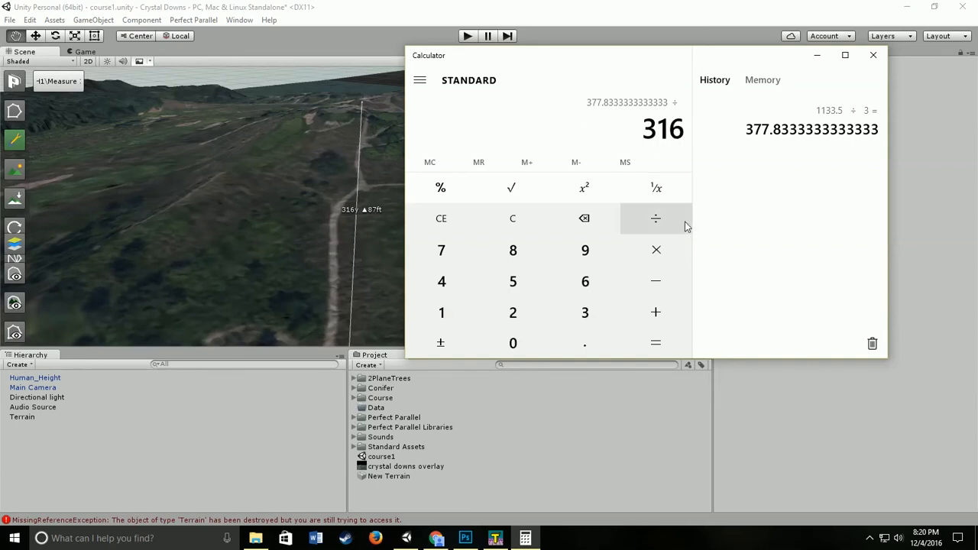
{"action": "left_click", "coordinate": [669, 348]}
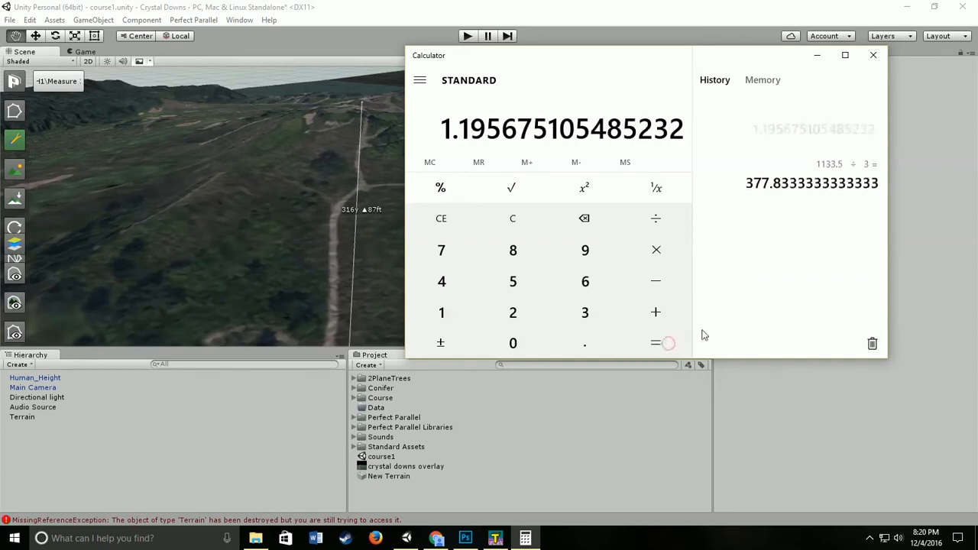
{"action": "left_click", "coordinate": [661, 252]}
{"action": "type", "text": "2048"}
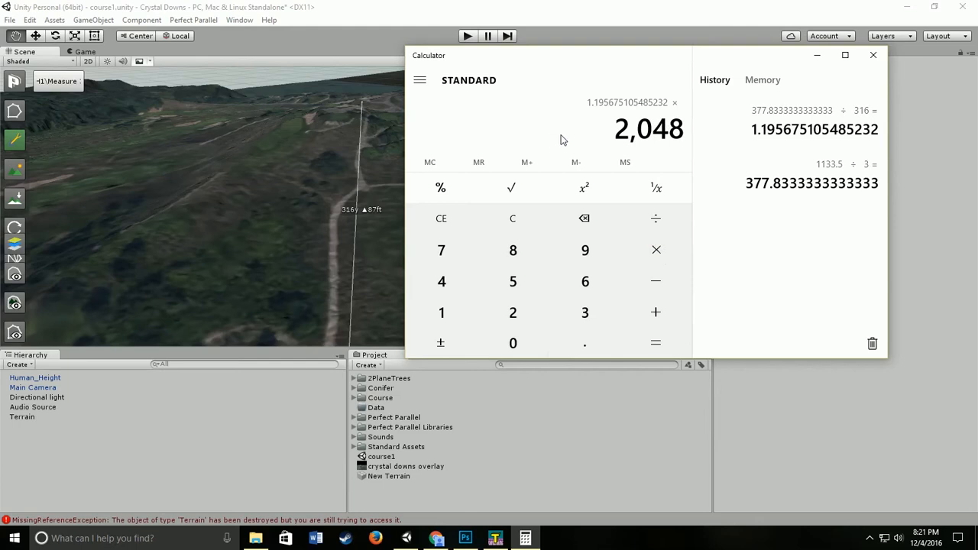
{"action": "key", "text": "Return"}
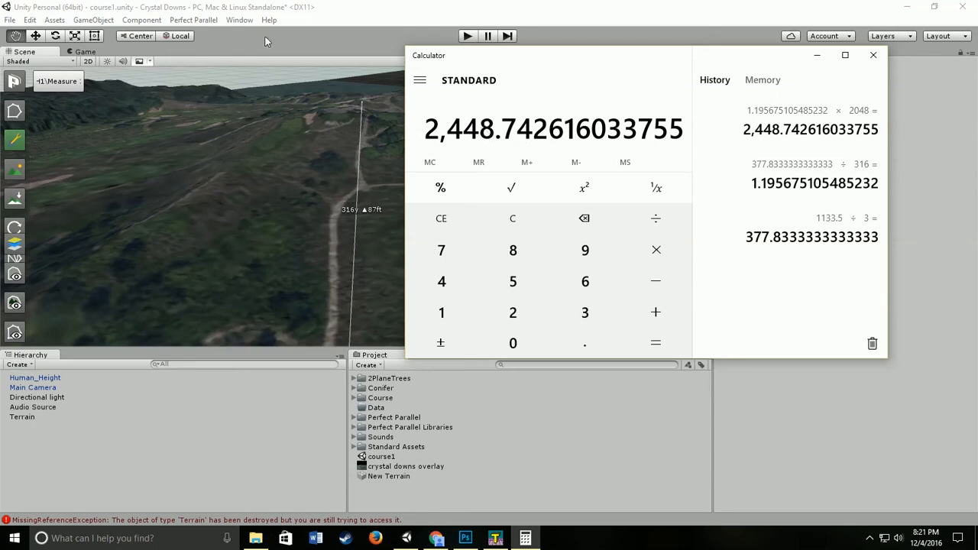
In Unity, open the Terrain object's resolution settings and set both Terrain Width and Terrain Length to 2448.7
{"action": "left_click", "coordinate": [331, 18]}
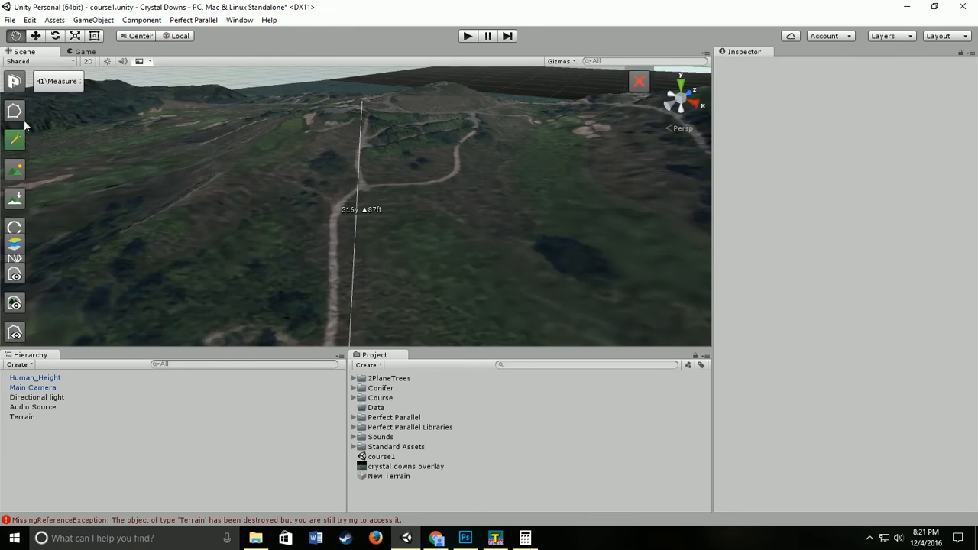
{"action": "left_click", "coordinate": [22, 417]}
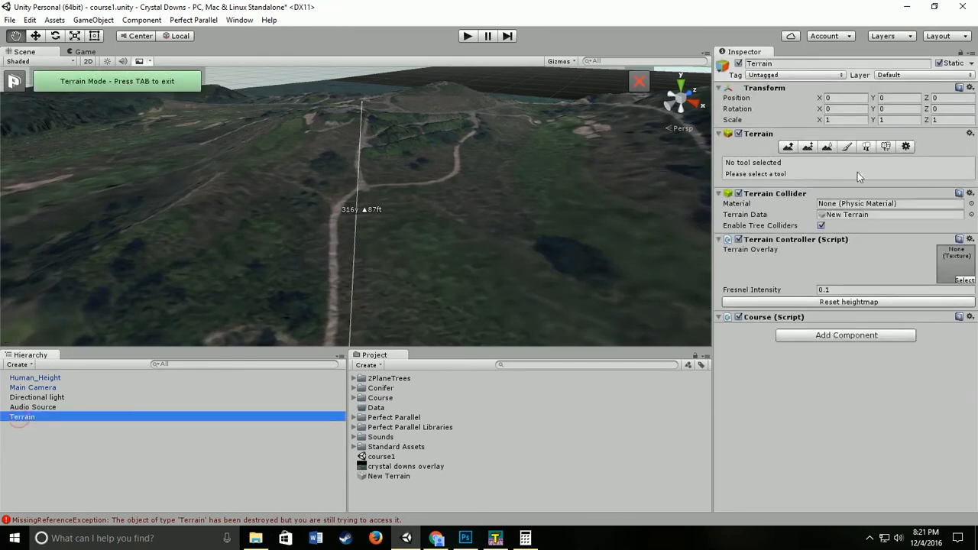
{"action": "left_click", "coordinate": [901, 146]}
{"action": "scroll", "coordinate": [891, 279], "scroll_direction": "down", "scroll_amount": 5}
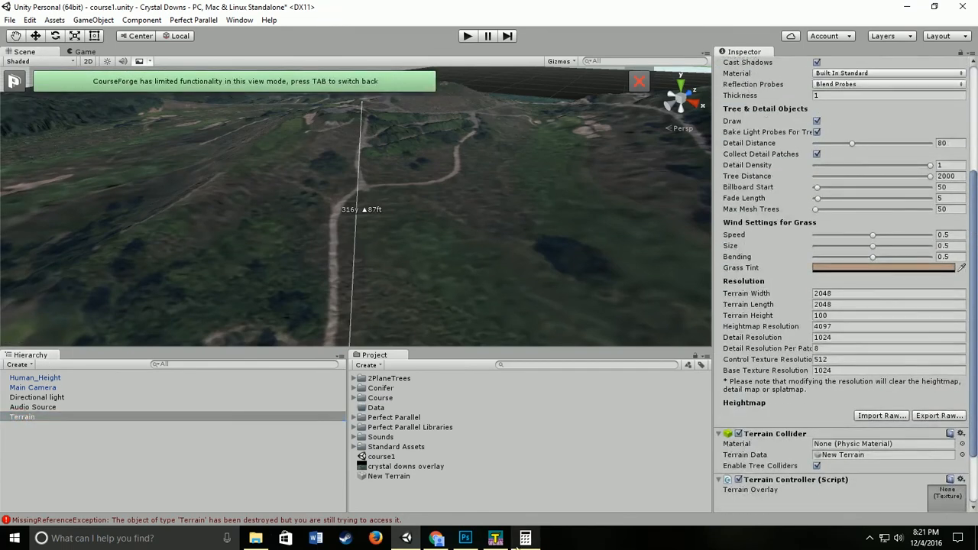
{"action": "left_click", "coordinate": [526, 538]}
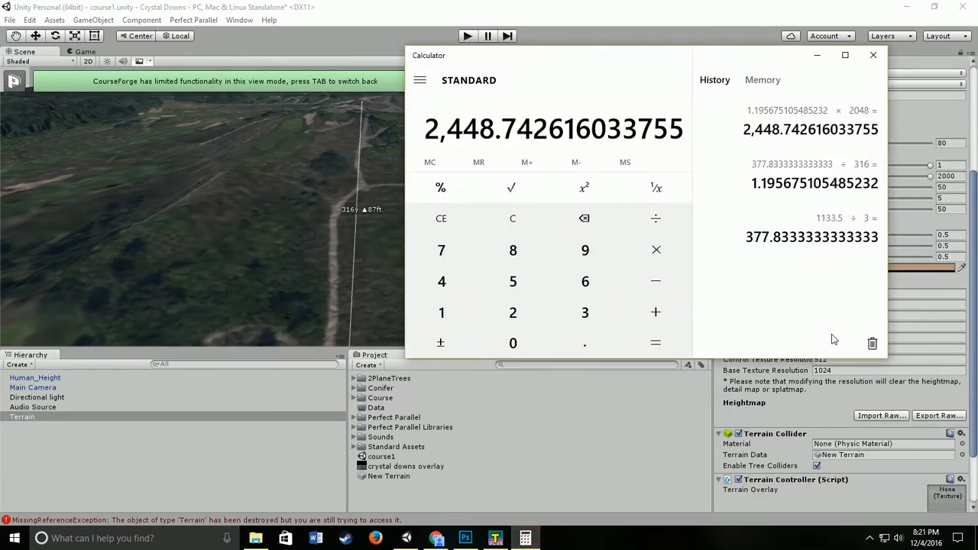
{"action": "left_click", "coordinate": [917, 338]}
{"action": "left_click", "coordinate": [834, 293]}
{"action": "left_click", "coordinate": [834, 293]}
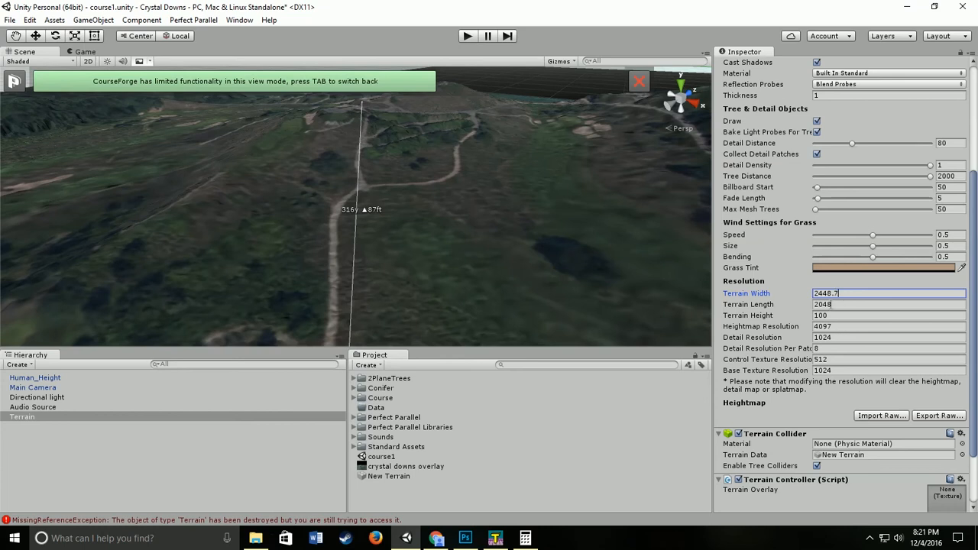
{"action": "left_click", "coordinate": [834, 304]}
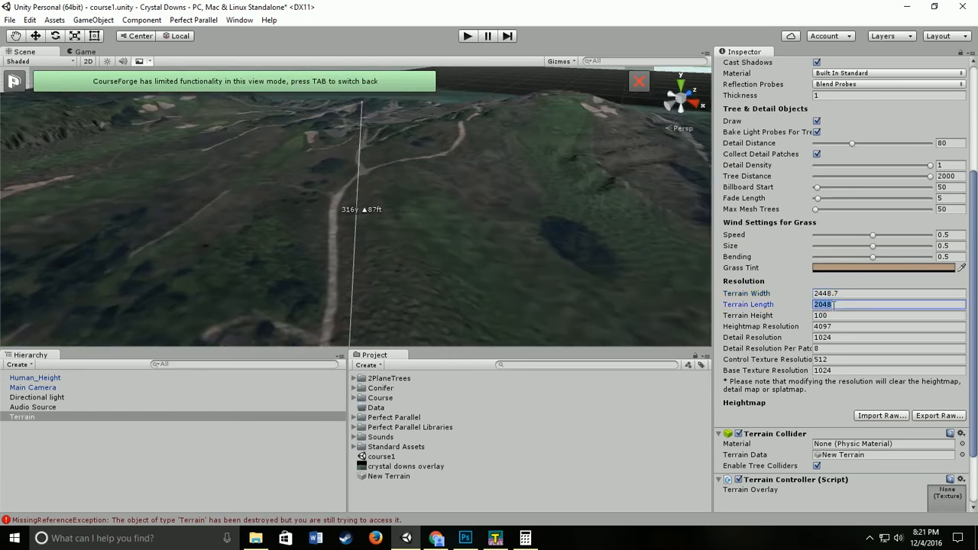
{"action": "type", "text": "20"}
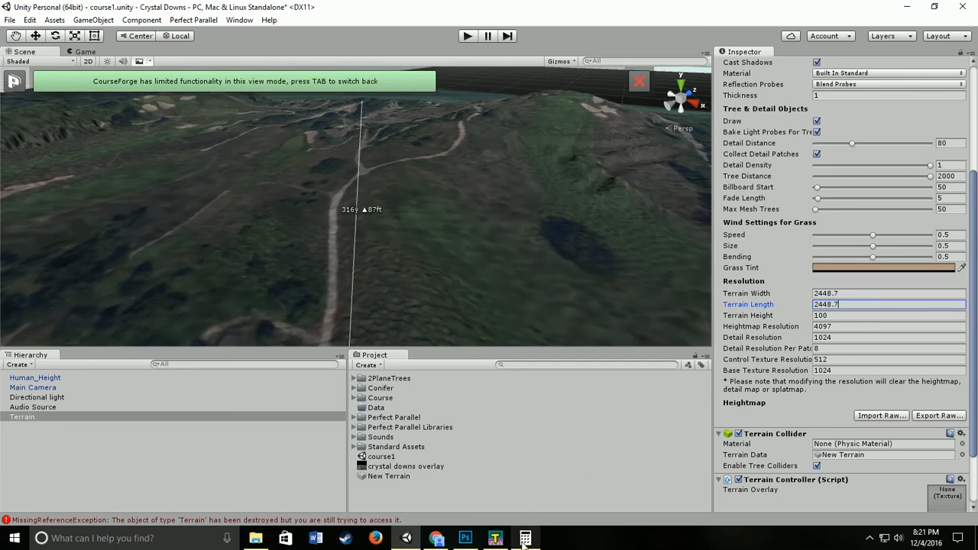
Inspect the clubhouse area and the measuring line on the resized terrain from above
{"action": "mouse_move", "coordinate": [514, 541]}
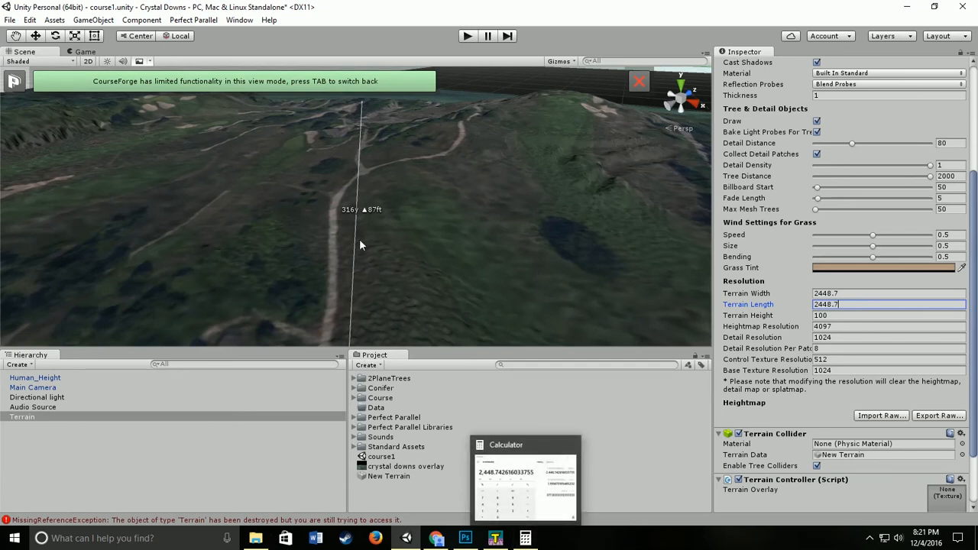
{"action": "right_click_drag", "start_coordinate": [473, 187], "coordinate": [458, 334]}
{"action": "key", "text": "s"}
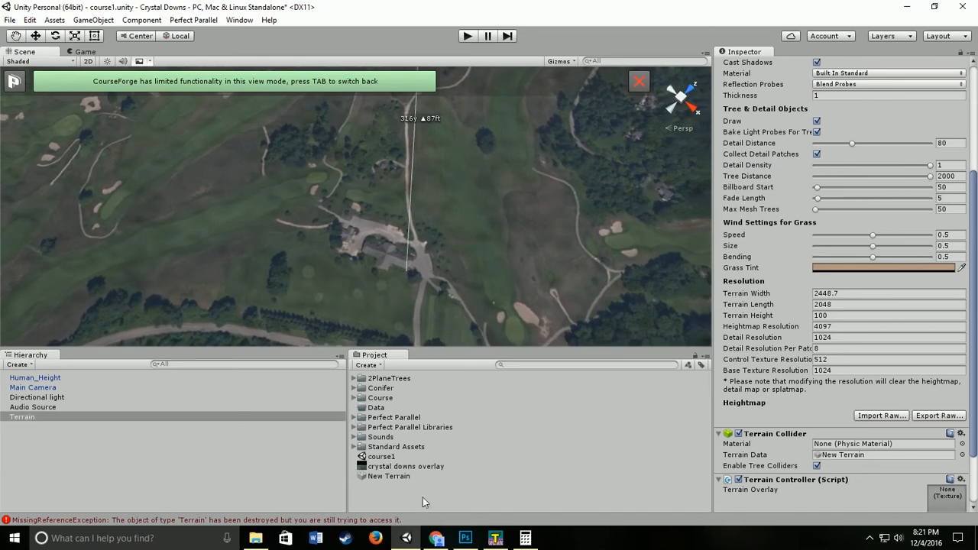
Switch to VTBuilder and examine the elevations of the clubhouse area and the surrounding fairways in the aerial image
{"action": "left_click", "coordinate": [496, 540]}
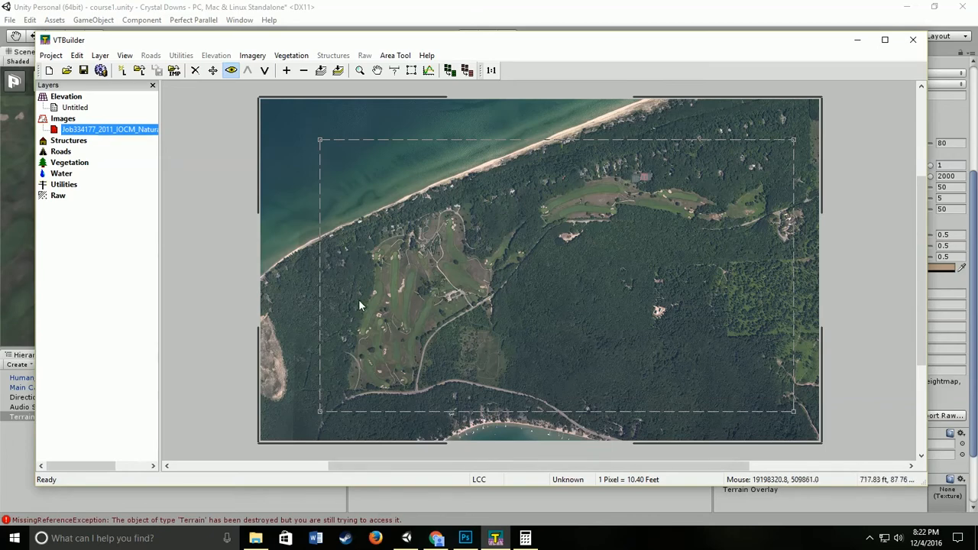
{"action": "scroll", "coordinate": [358, 299], "scroll_direction": "up", "scroll_amount": 4}
{"action": "middle_click_drag", "start_coordinate": [364, 310], "coordinate": [799, 226]}
{"action": "middle_click_drag", "start_coordinate": [529, 324], "coordinate": [542, 288]}
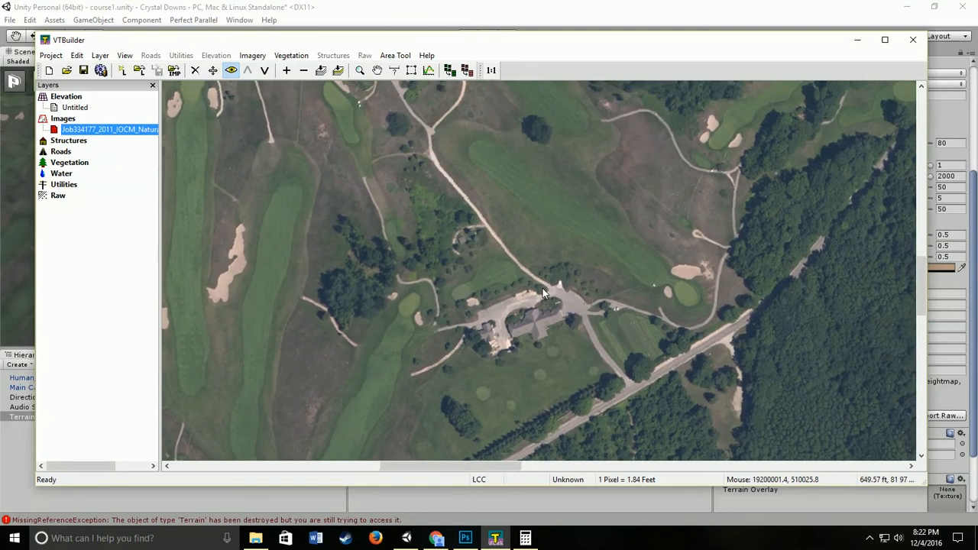
{"action": "scroll", "coordinate": [552, 302], "scroll_direction": "up", "scroll_amount": 1}
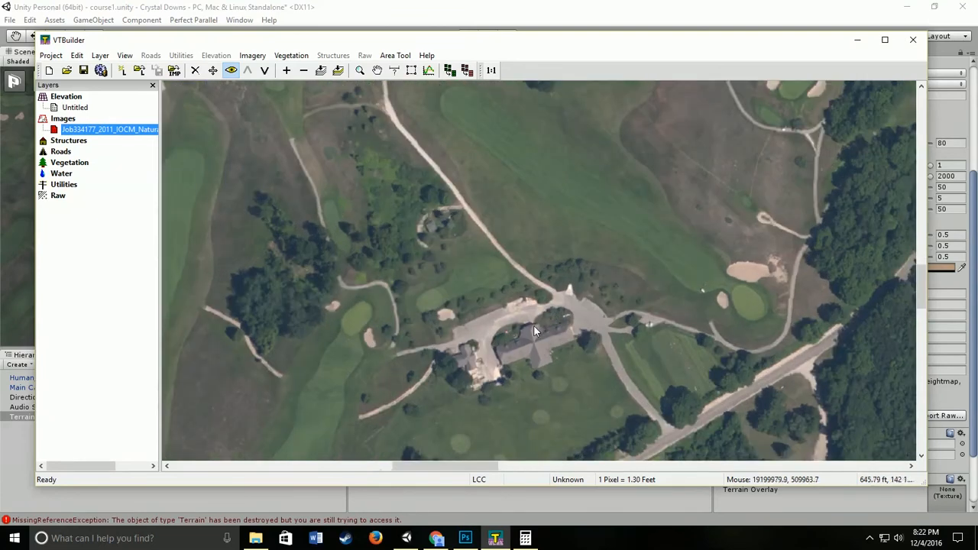
{"action": "middle_click_drag", "start_coordinate": [415, 259], "coordinate": [625, 330]}
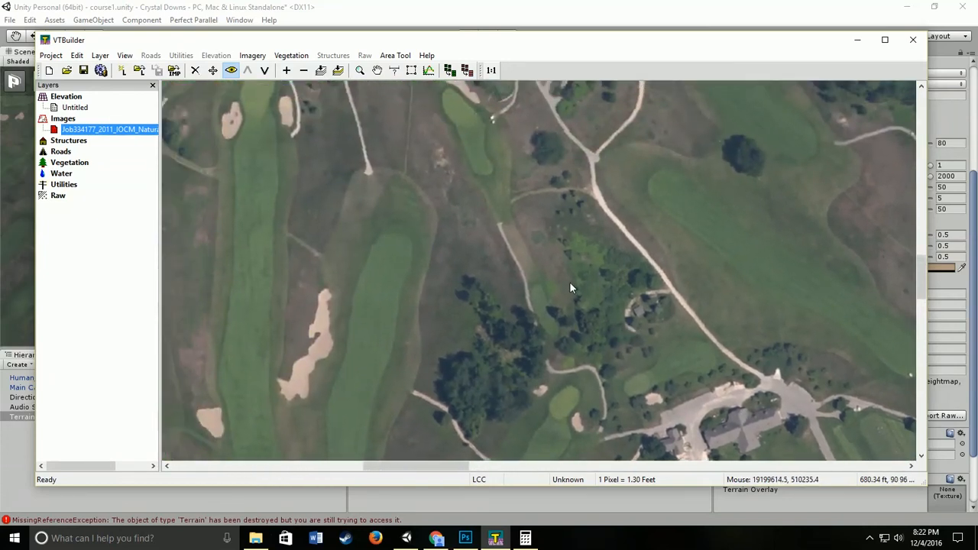
{"action": "scroll", "coordinate": [569, 282], "scroll_direction": "down", "scroll_amount": 2}
{"action": "middle_click_drag", "start_coordinate": [575, 251], "coordinate": [571, 261]}
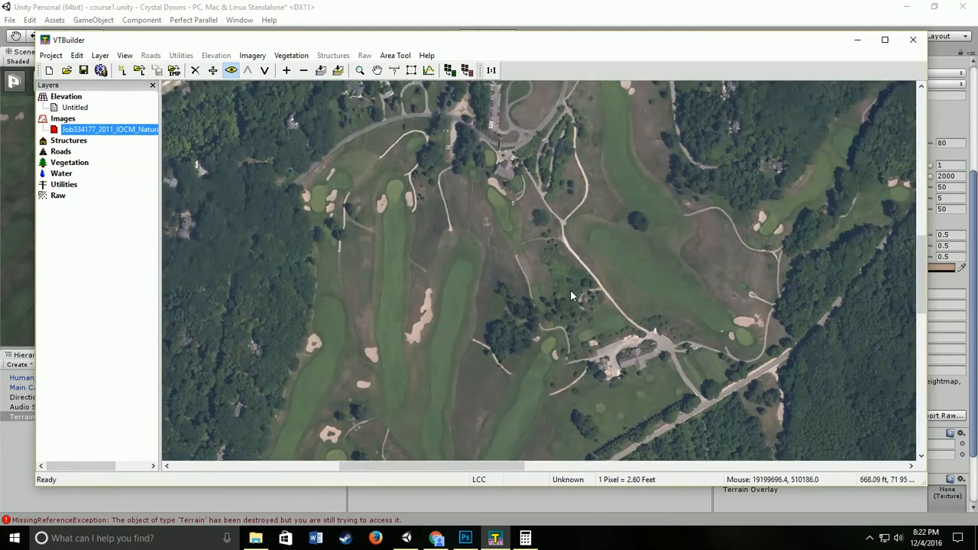
{"action": "scroll", "coordinate": [569, 305], "scroll_direction": "up", "scroll_amount": 1}
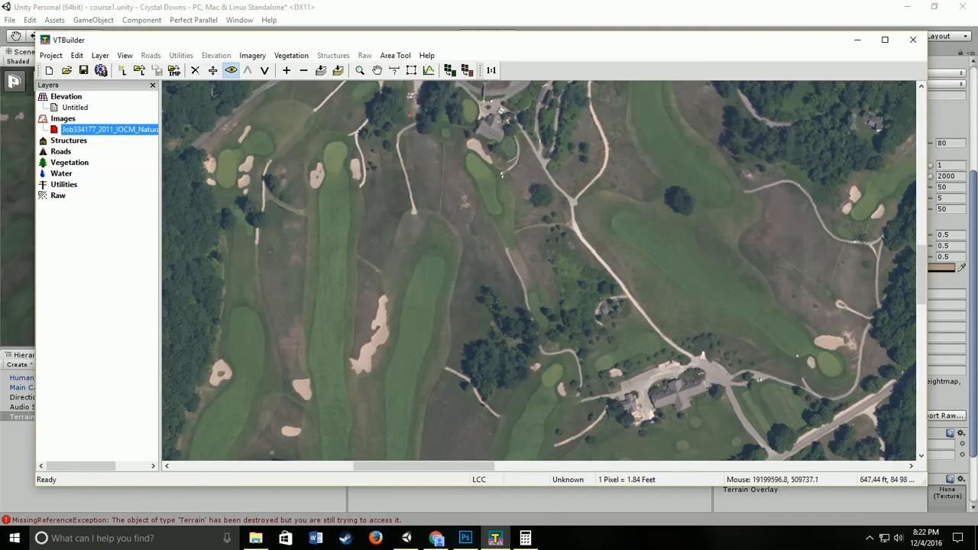
In Calculator, clear the previous result and enter the first VTBuilder elevation, 717.19, as the number to subtract from
{"action": "left_click", "coordinate": [525, 538]}
{"action": "left_click", "coordinate": [448, 219]}
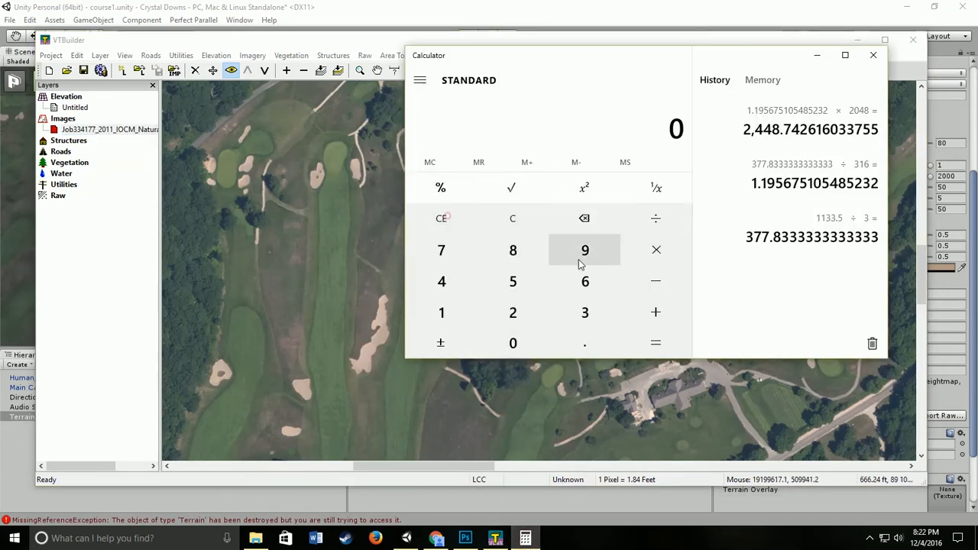
{"action": "left_click", "coordinate": [441, 252]}
{"action": "left_click", "coordinate": [442, 310]}
{"action": "left_click", "coordinate": [444, 254]}
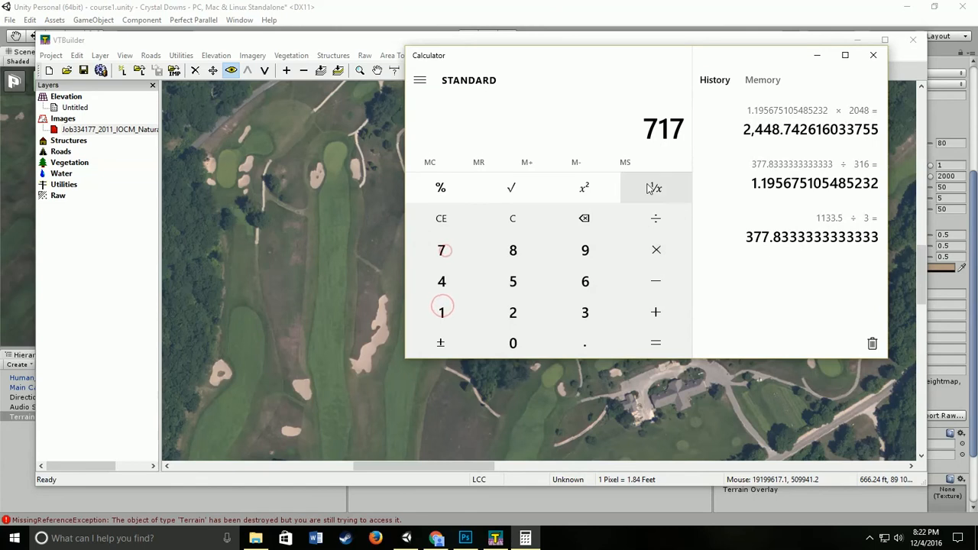
{"action": "left_click", "coordinate": [570, 347]}
{"action": "left_click", "coordinate": [457, 321]}
{"action": "left_click", "coordinate": [585, 250]}
{"action": "left_click", "coordinate": [656, 289]}
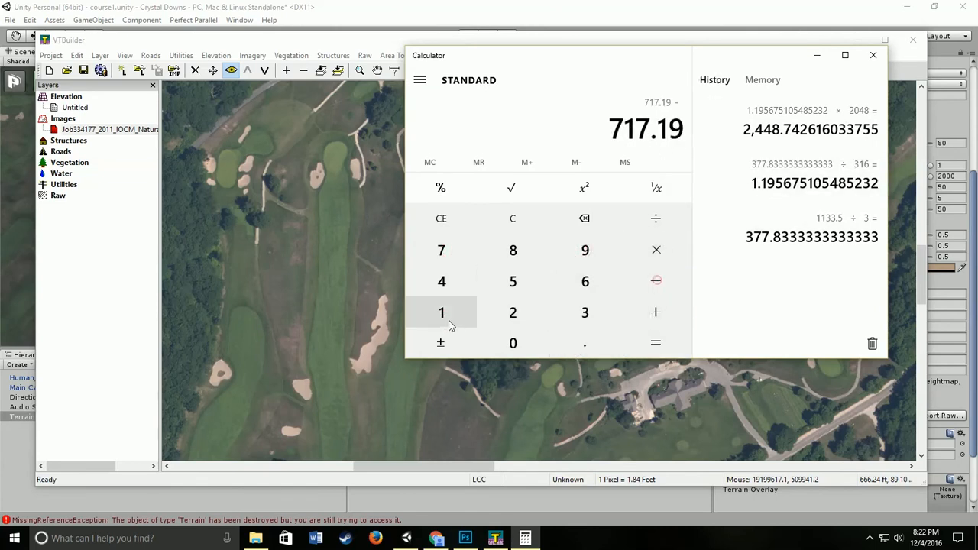
Subtract the second VTBuilder elevation, 690.8, to get the height difference, and put Calculator away
{"action": "left_click", "coordinate": [582, 282]}
{"action": "left_click", "coordinate": [585, 251]}
{"action": "left_click", "coordinate": [513, 342]}
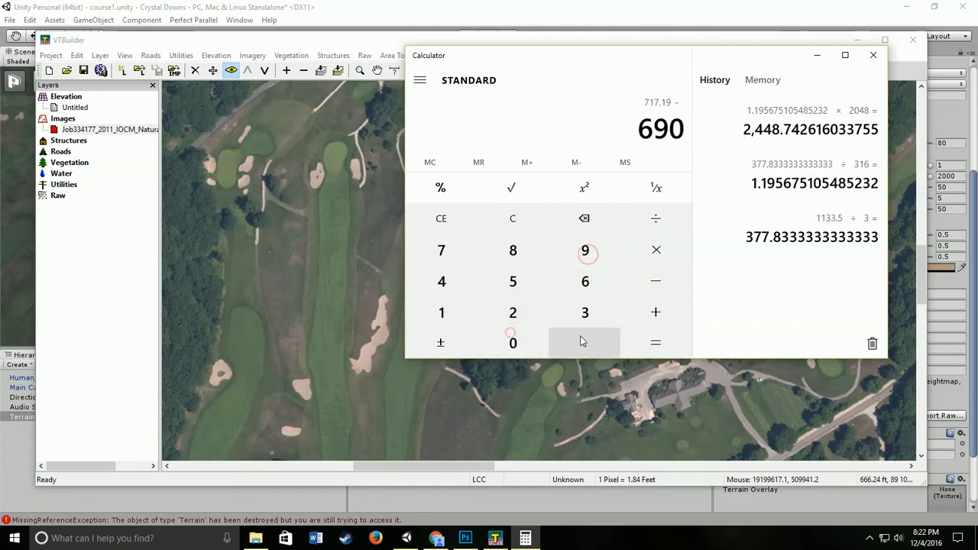
{"action": "left_click_drag", "start_coordinate": [615, 58], "coordinate": [756, 12]}
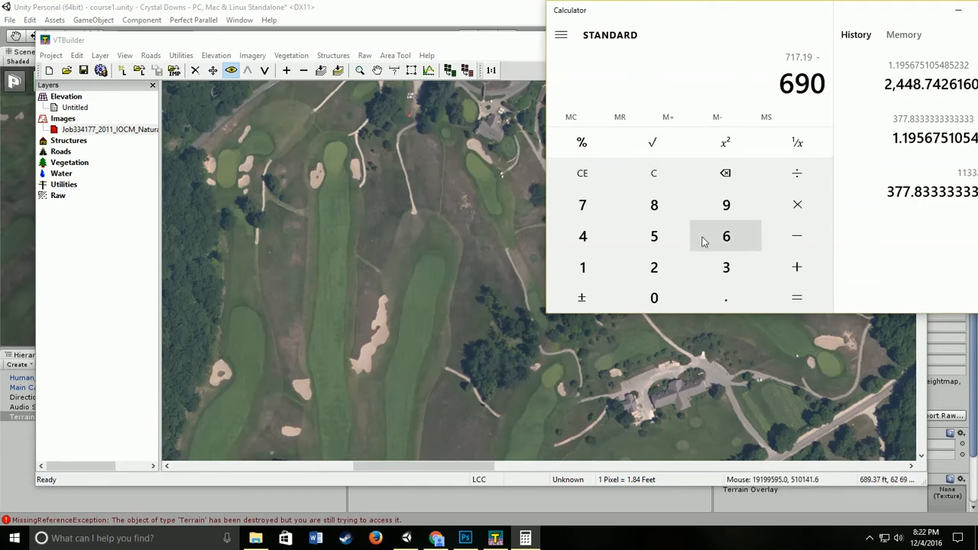
{"action": "left_click", "coordinate": [726, 299]}
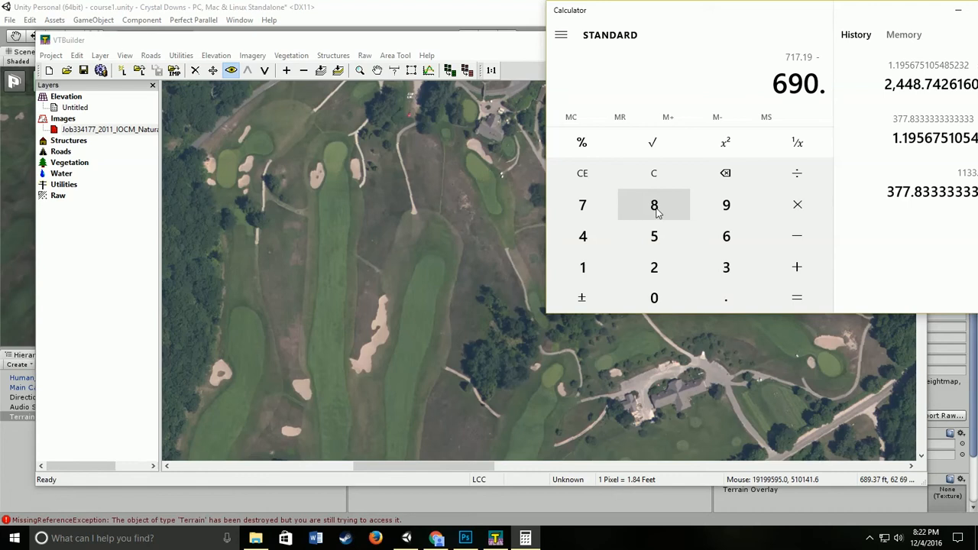
{"action": "left_click", "coordinate": [656, 212]}
{"action": "left_click", "coordinate": [795, 302]}
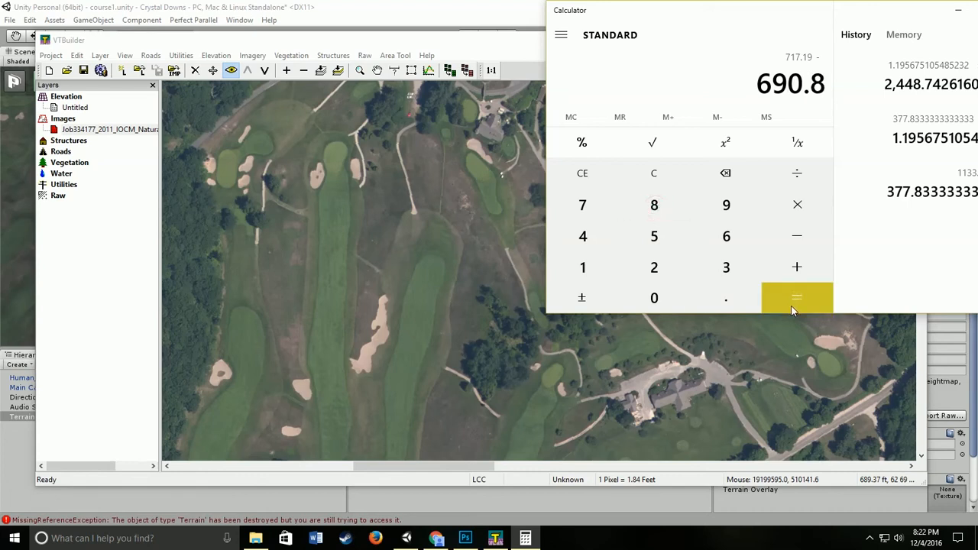
{"action": "left_click_drag", "start_coordinate": [824, 13], "coordinate": [609, 60]}
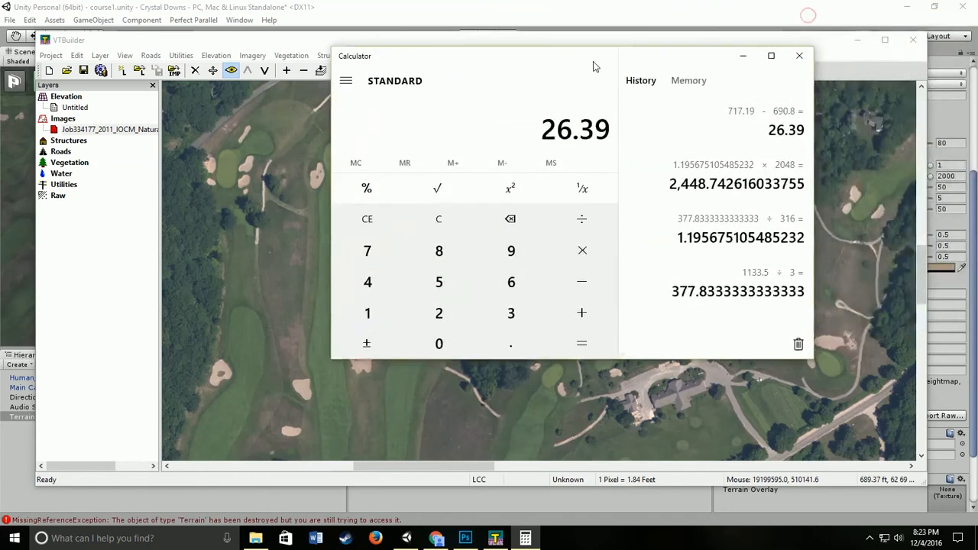
{"action": "left_click", "coordinate": [740, 57]}
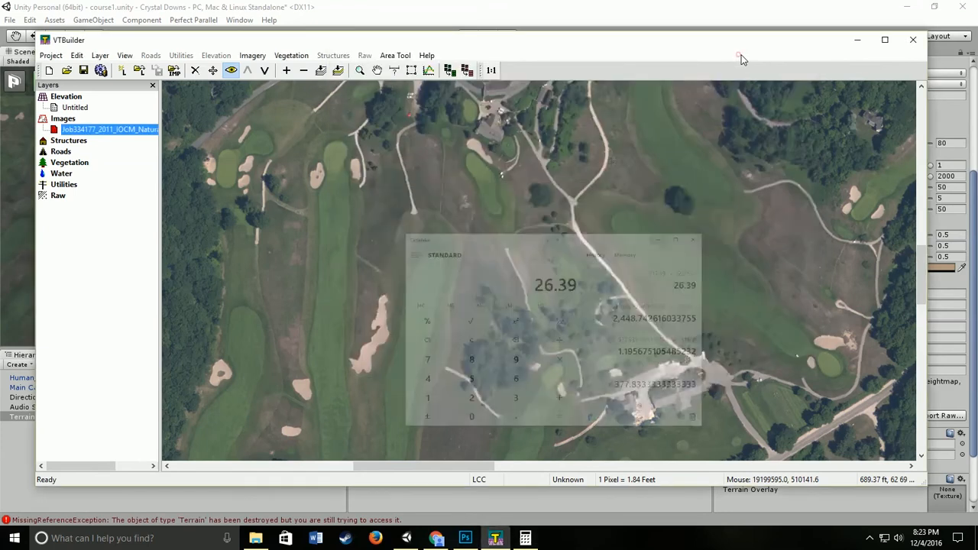
In Unity, return to the course tools and place a second measuring line below the 316-yard line, between the two compared elevation points
{"action": "left_click", "coordinate": [858, 39]}
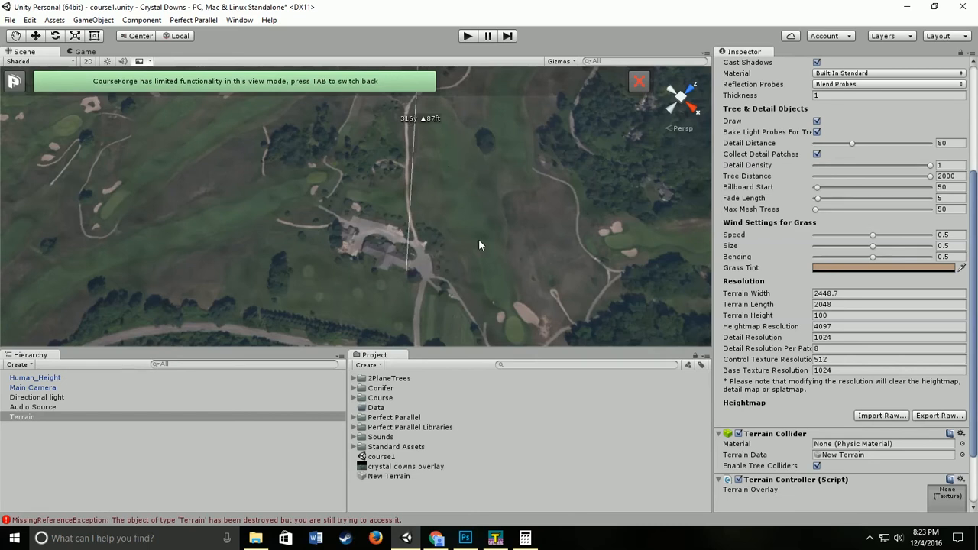
{"action": "right_click_drag", "start_coordinate": [447, 188], "coordinate": [754, 177]}
{"action": "key", "text": "w"}
{"action": "key", "text": "Tab"}
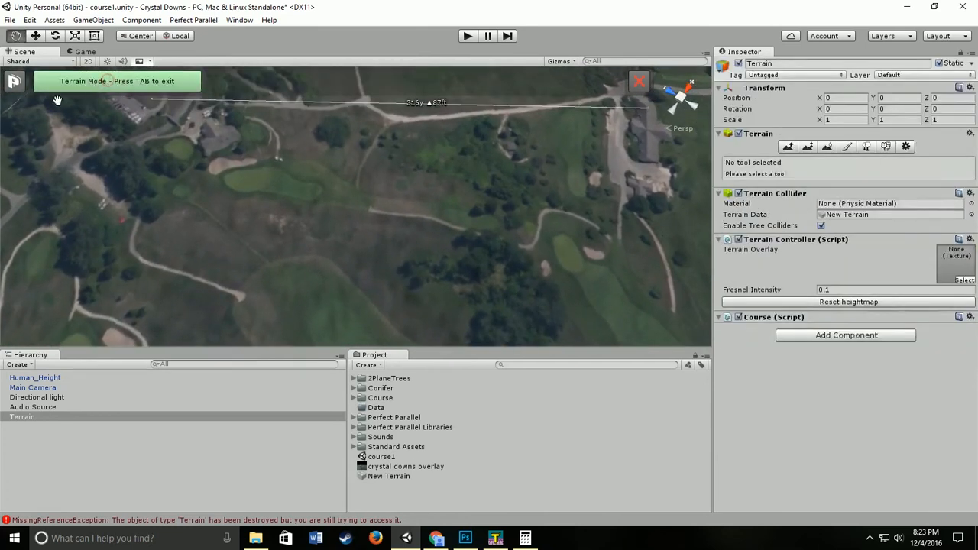
{"action": "left_click", "coordinate": [15, 140]}
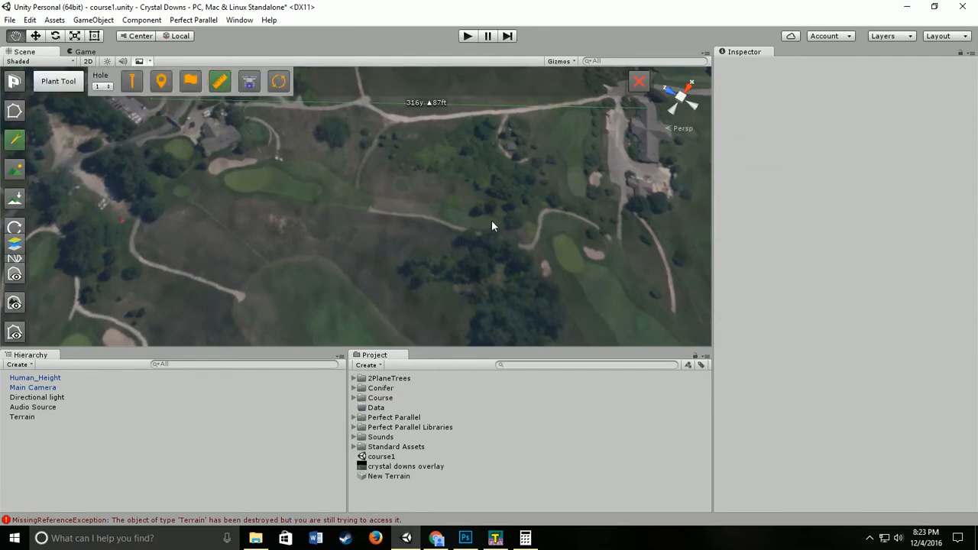
{"action": "left_click", "coordinate": [179, 191]}
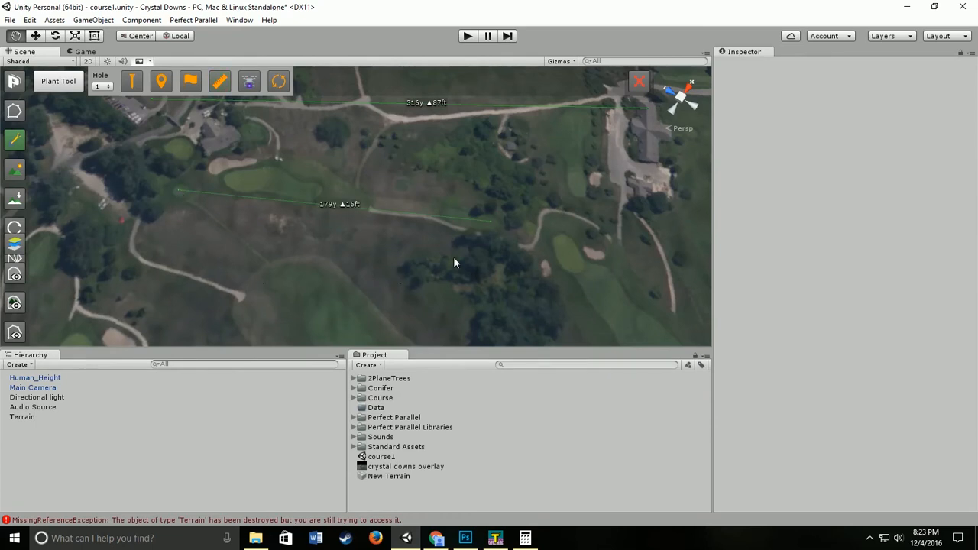
In Calculator, divide the real height difference of 26.5 by Unity's 16 ft to get the terrain height ratio
{"action": "left_click", "coordinate": [530, 537]}
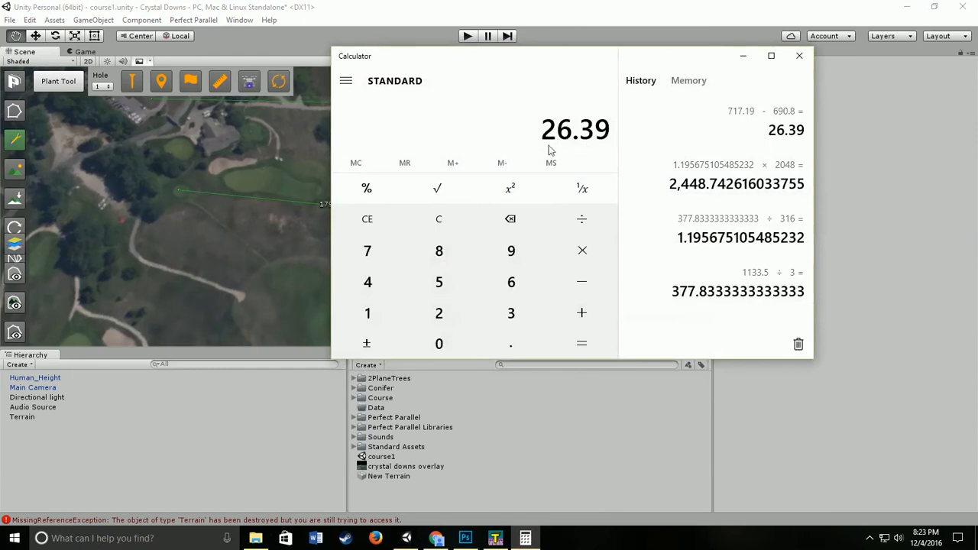
{"action": "left_click_drag", "start_coordinate": [671, 66], "coordinate": [784, 134]}
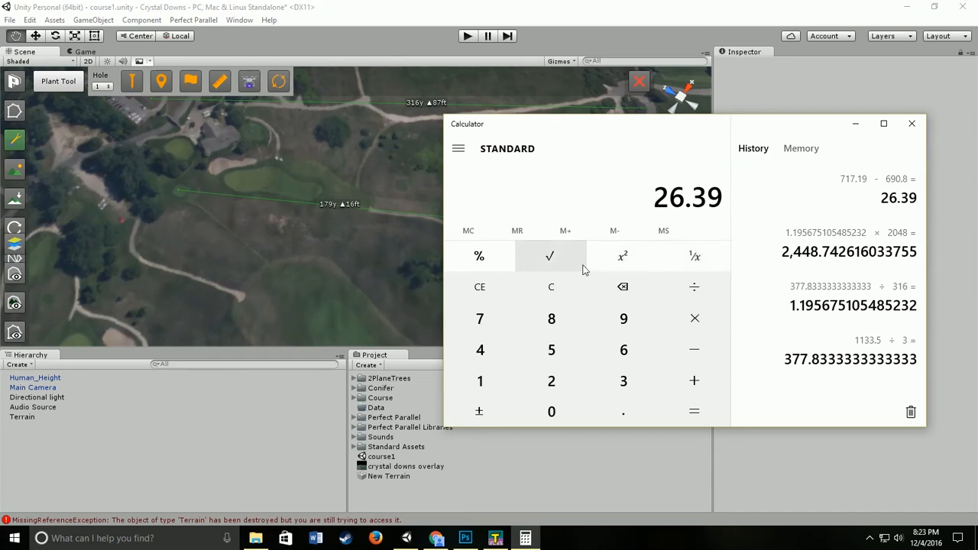
{"action": "left_click", "coordinate": [551, 286]}
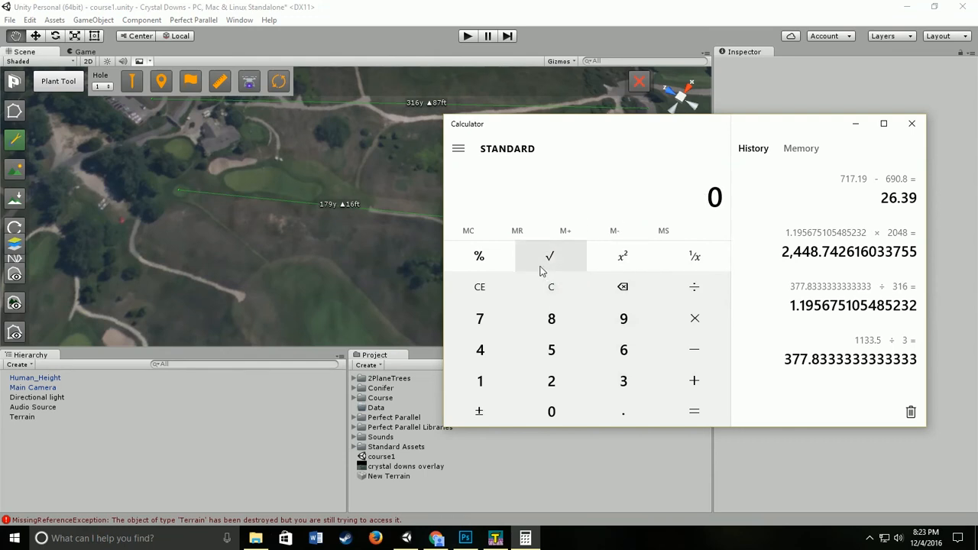
{"action": "type", "text": "26.5/"}
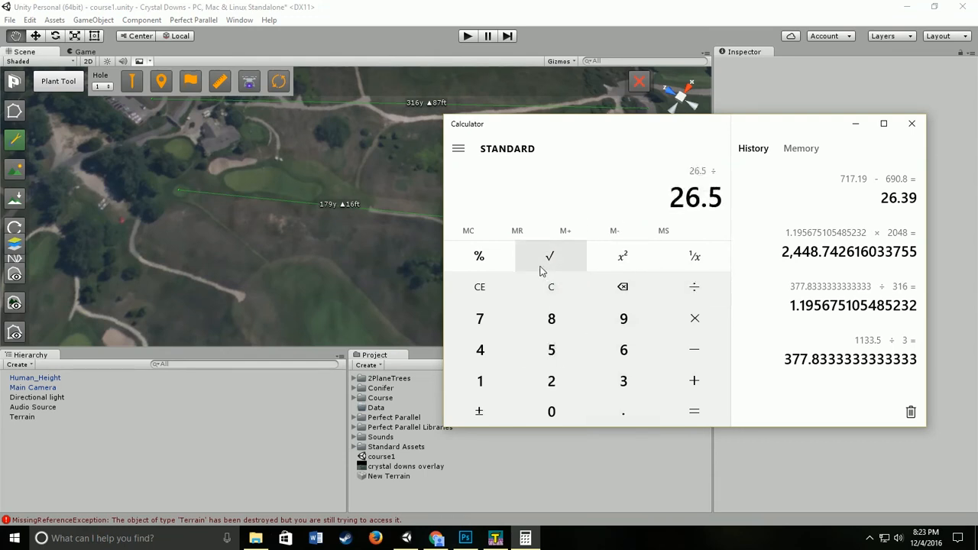
{"action": "type", "text": "16"}
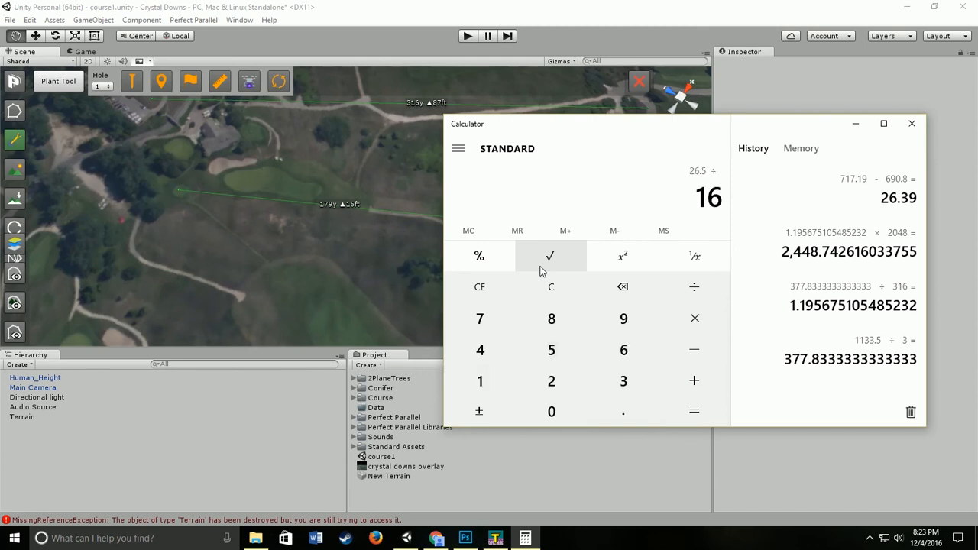
{"action": "key", "text": "Return"}
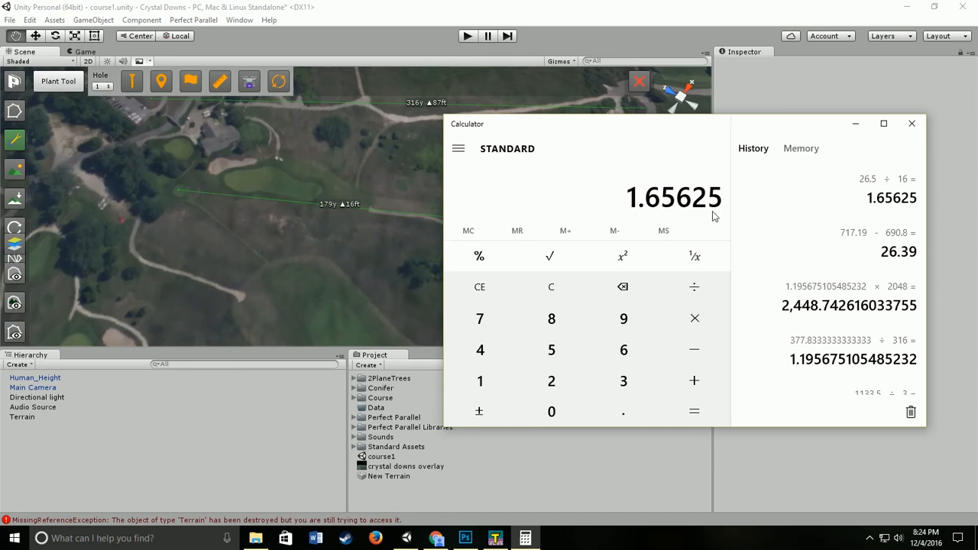
{"action": "left_click", "coordinate": [857, 123]}
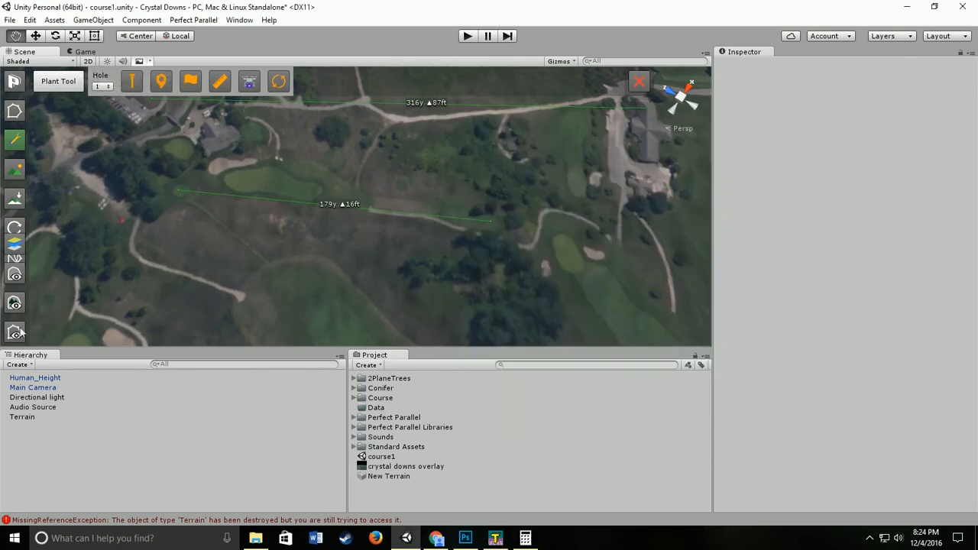
In Unity, open the Terrain object's resolution settings and set Terrain Height to 165.6
{"action": "left_click", "coordinate": [29, 419]}
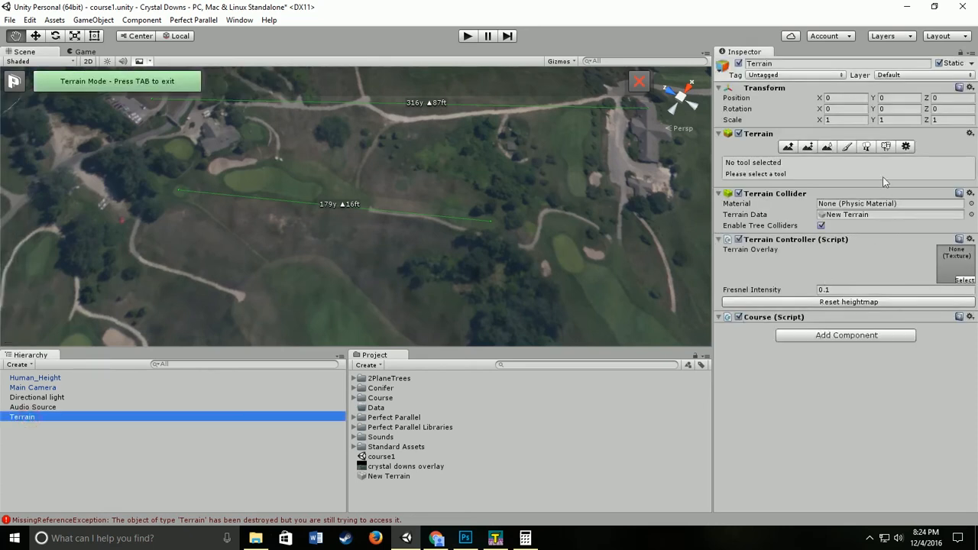
{"action": "left_click", "coordinate": [906, 146]}
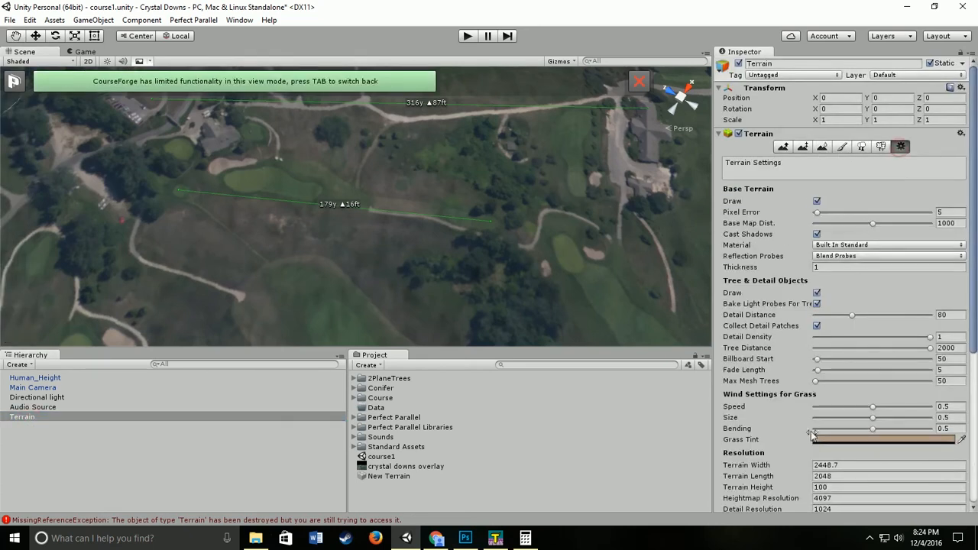
{"action": "scroll", "coordinate": [830, 348], "scroll_direction": "down", "scroll_amount": 6}
{"action": "left_click", "coordinate": [837, 266]}
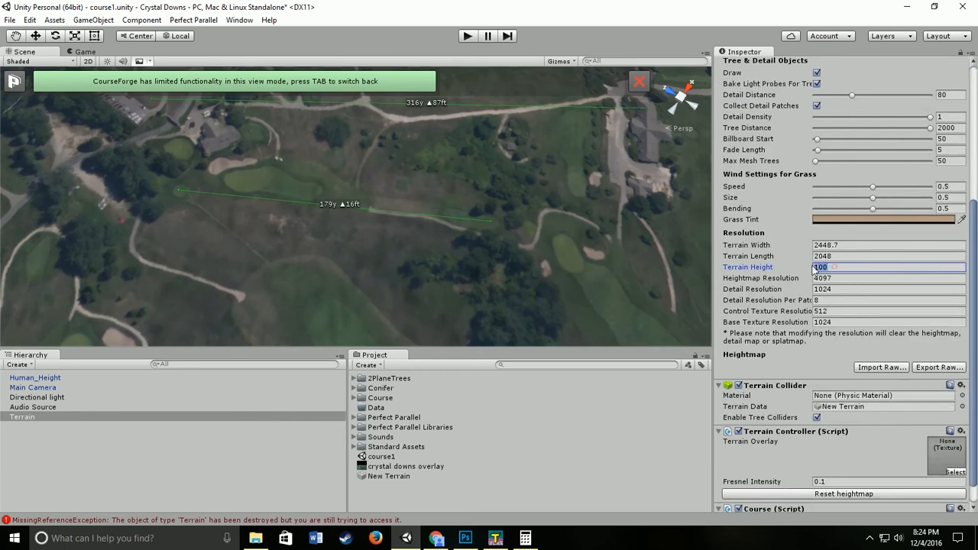
{"action": "type", "text": "165.6"}
{"action": "left_click", "coordinate": [849, 279]}
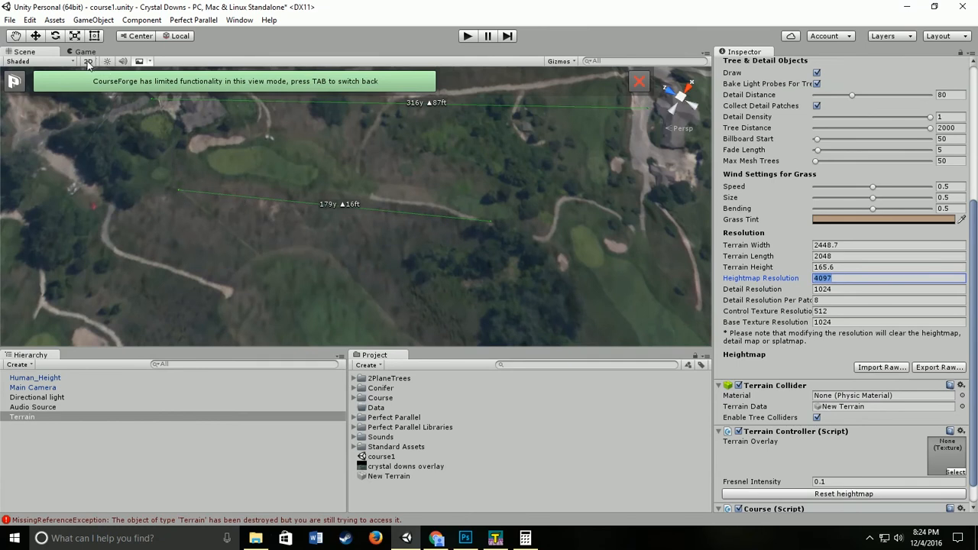
Leave terrain mode to refresh the 179-yard measuring line, compare its height difference with the calculated elevation change, and close Calculator
{"action": "left_click", "coordinate": [188, 90]}
{"action": "key", "text": "Tab"}
{"action": "key", "text": "Tab"}
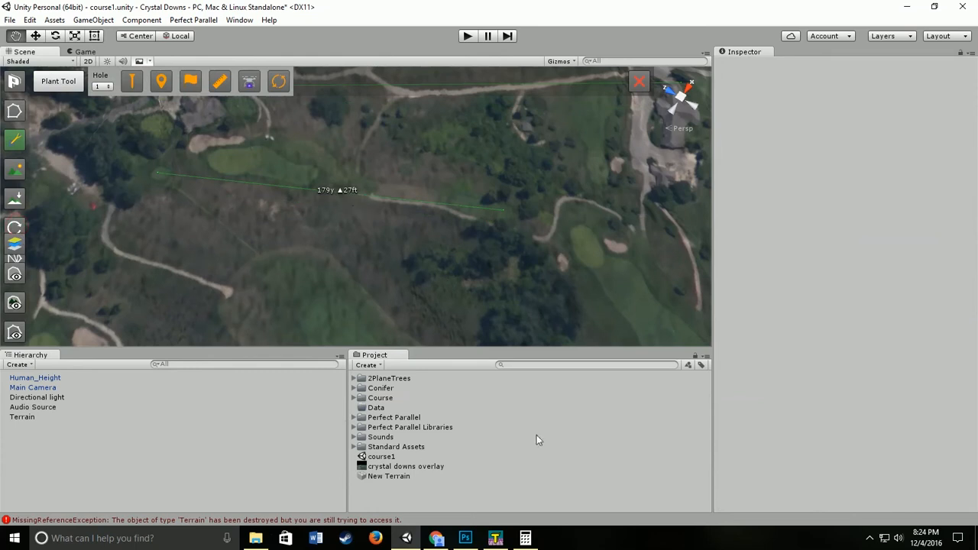
{"action": "left_click", "coordinate": [526, 539]}
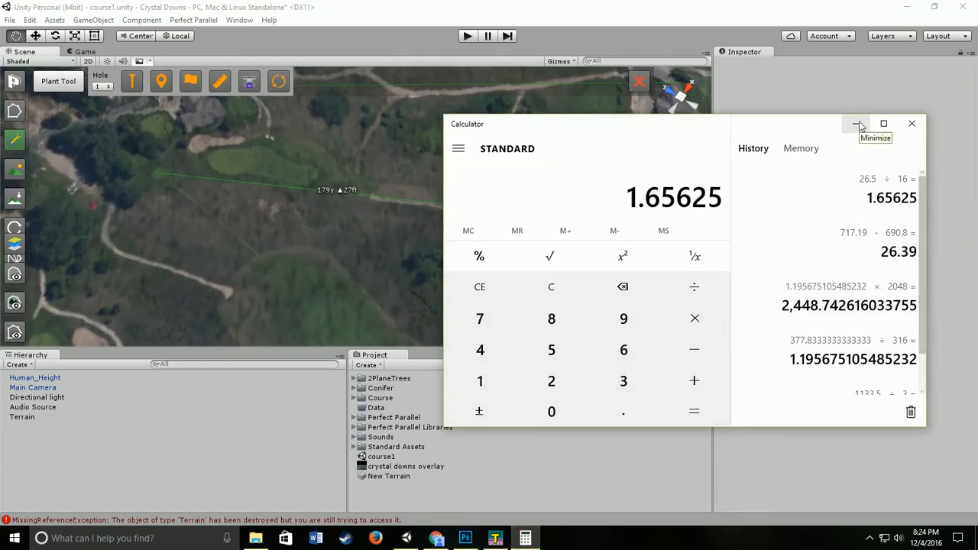
{"action": "left_click", "coordinate": [915, 127]}
Inspect the relief of the rescaled terrain around the two measuring lines from low and high angles
{"action": "left_click_drag", "start_coordinate": [578, 240], "coordinate": [262, 169], "text": "alt"}
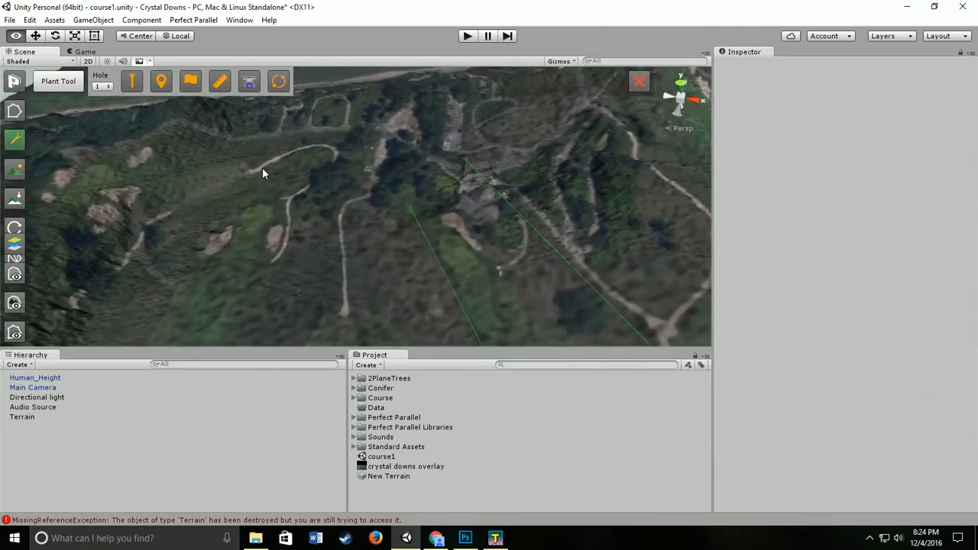
{"action": "scroll", "coordinate": [262, 171], "scroll_direction": "up", "scroll_amount": 6}
{"action": "left_click_drag", "start_coordinate": [229, 149], "coordinate": [216, 218], "text": "alt"}
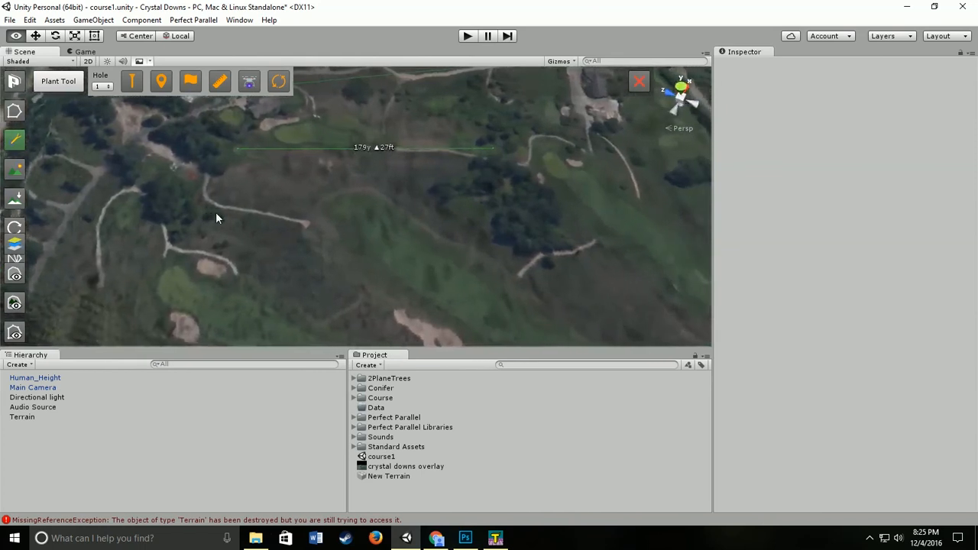
{"action": "key", "text": "d"}
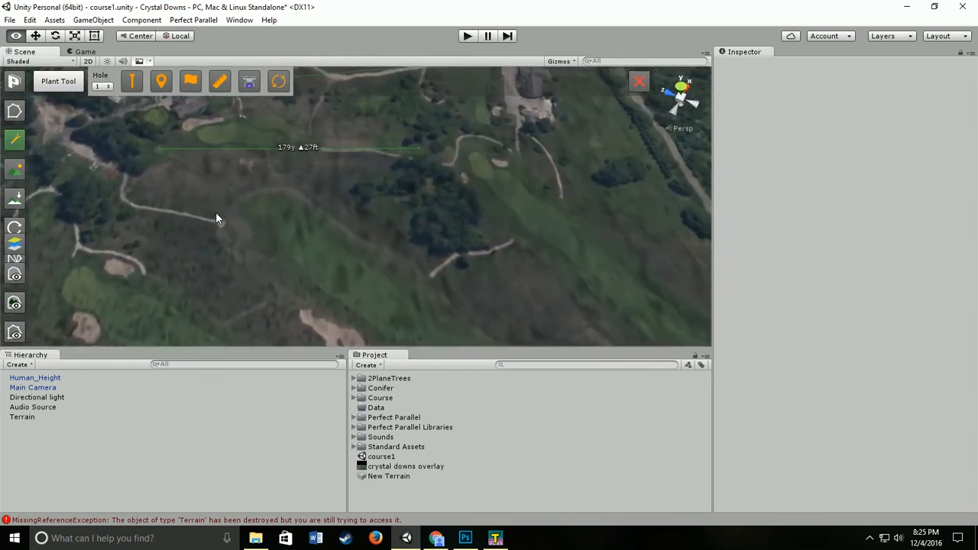
Inspect the terrain relief and imagery around the measuring lines from several angles, with the Terrain object's texture painting settings open
{"action": "left_click_drag", "start_coordinate": [216, 215], "coordinate": [155, 207], "text": "alt"}
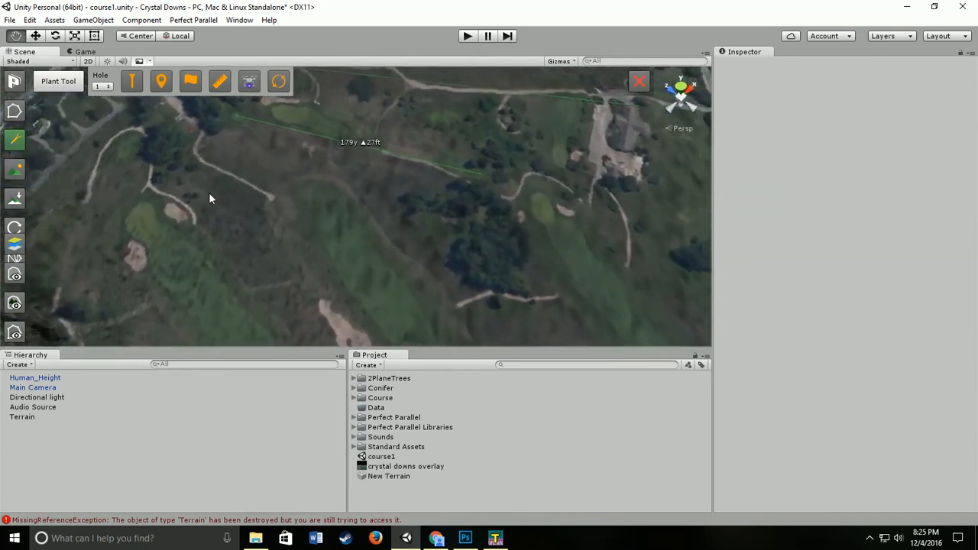
{"action": "left_click_drag", "start_coordinate": [324, 220], "coordinate": [304, 190], "text": "alt"}
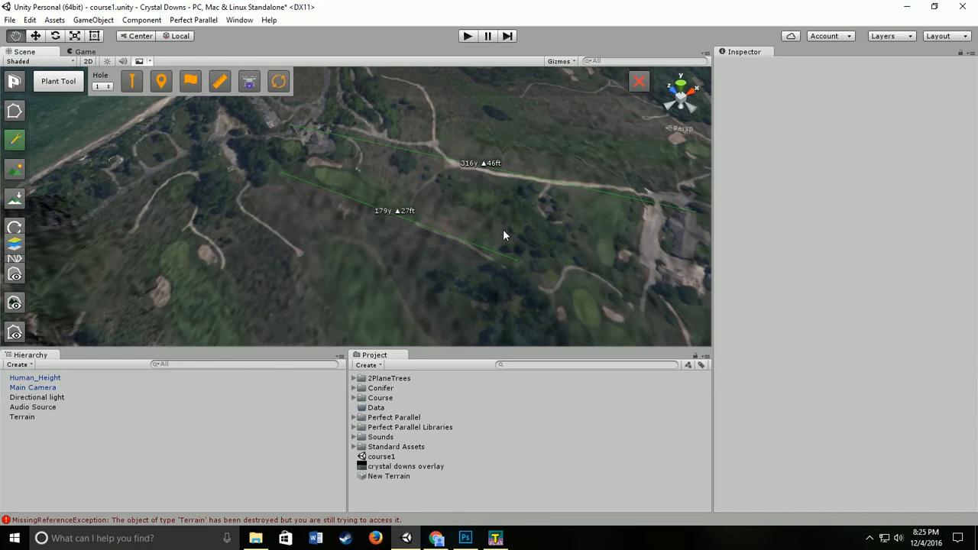
{"action": "left_click_drag", "start_coordinate": [471, 234], "coordinate": [505, 178], "text": "alt"}
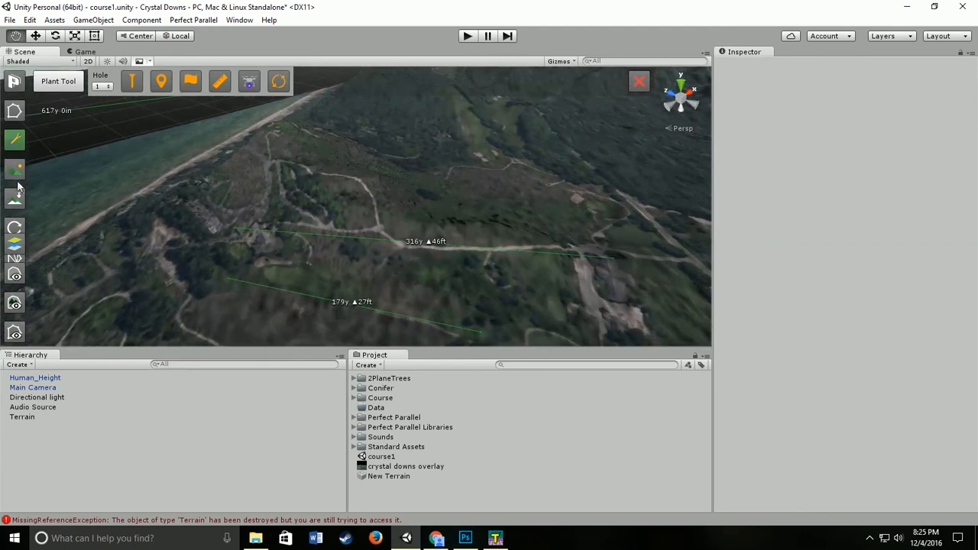
{"action": "left_click", "coordinate": [31, 417]}
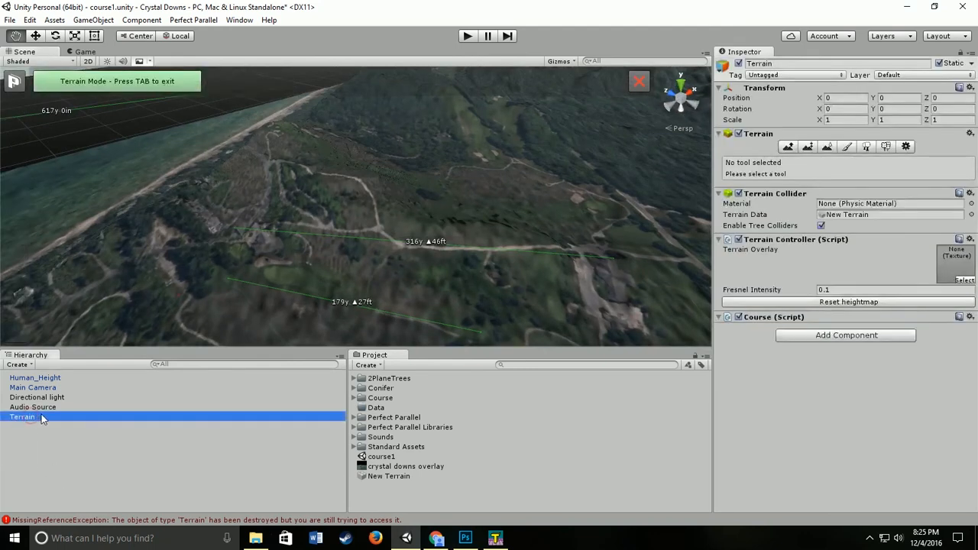
{"action": "left_click", "coordinate": [849, 147]}
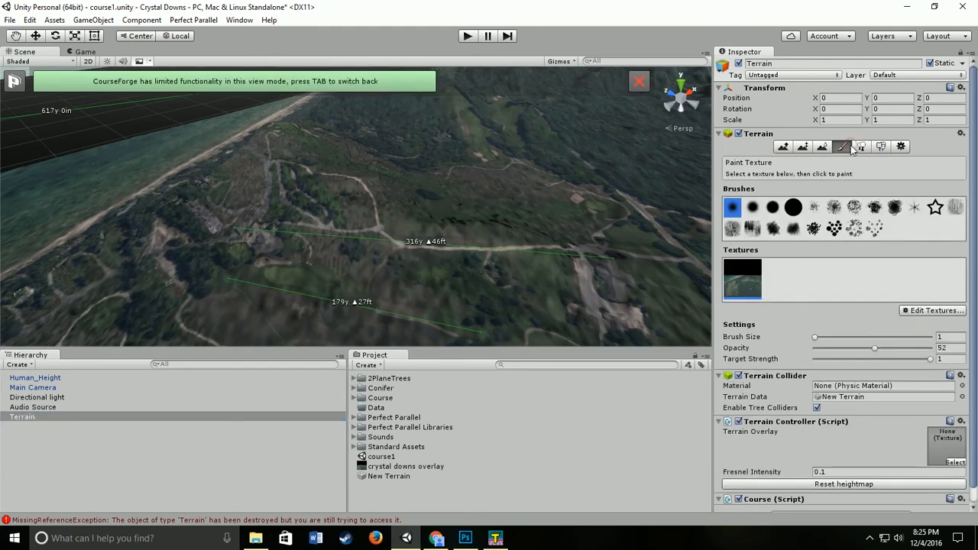
{"action": "mouse_move", "coordinate": [481, 143]}
{"action": "right_mouse_down"}
{"action": "mouse_move", "coordinate": [270, 247]}
{"action": "mouse_move", "coordinate": [54, 308]}
{"action": "right_mouse_up"}
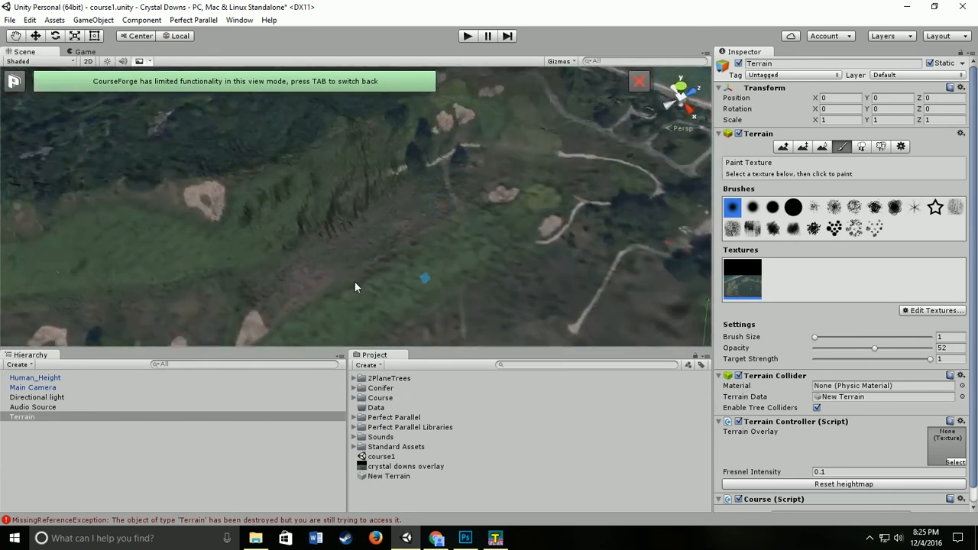
{"action": "right_click_drag", "start_coordinate": [519, 263], "coordinate": [451, 252]}
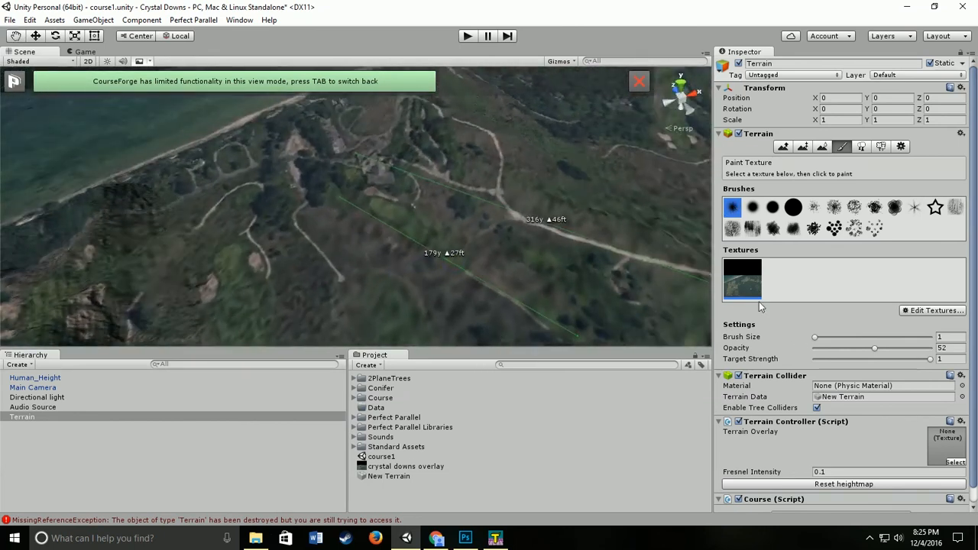
In the Terrain object's resolution settings, set Terrain Length to 2448.7 to match the width
{"action": "left_click", "coordinate": [901, 146]}
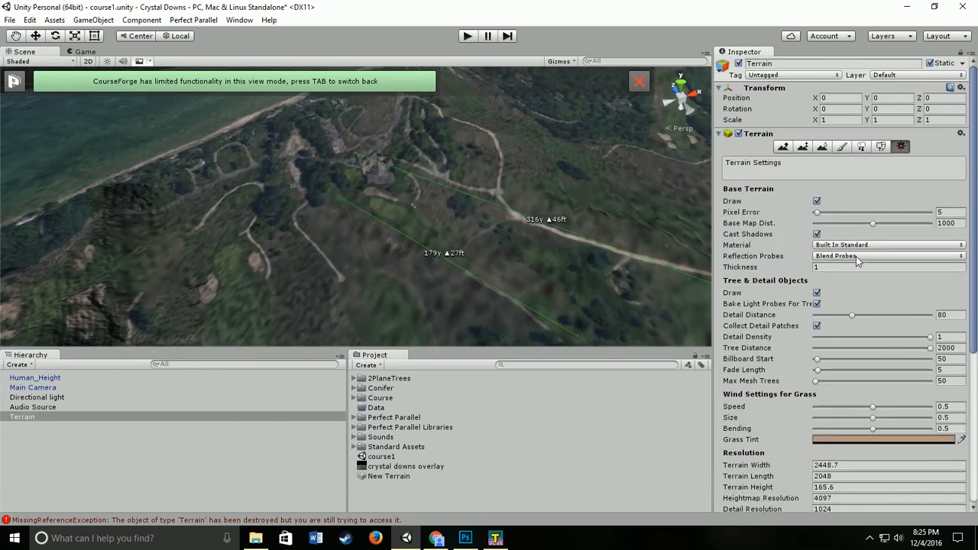
{"action": "scroll", "coordinate": [856, 256], "scroll_direction": "down", "scroll_amount": 3}
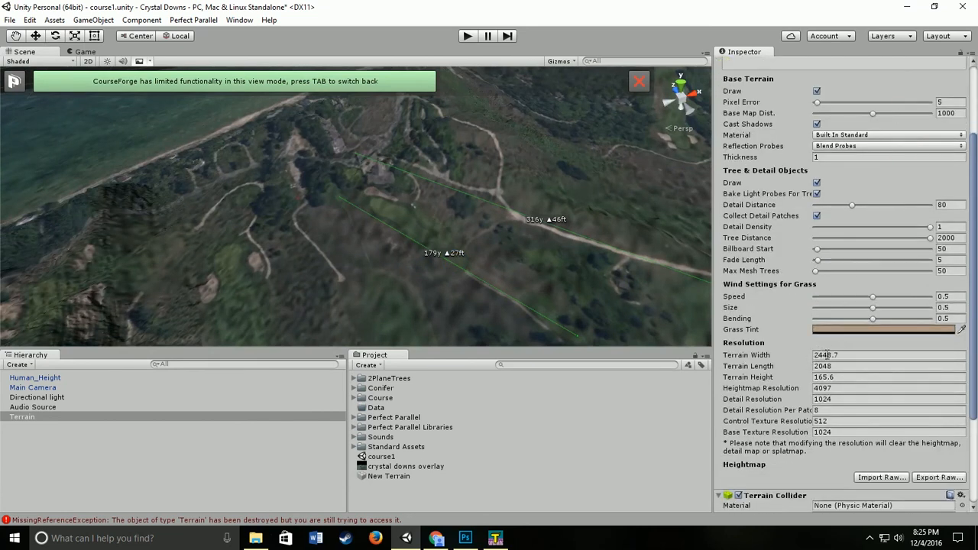
{"action": "left_click", "coordinate": [835, 367]}
{"action": "type", "text": ".7"}
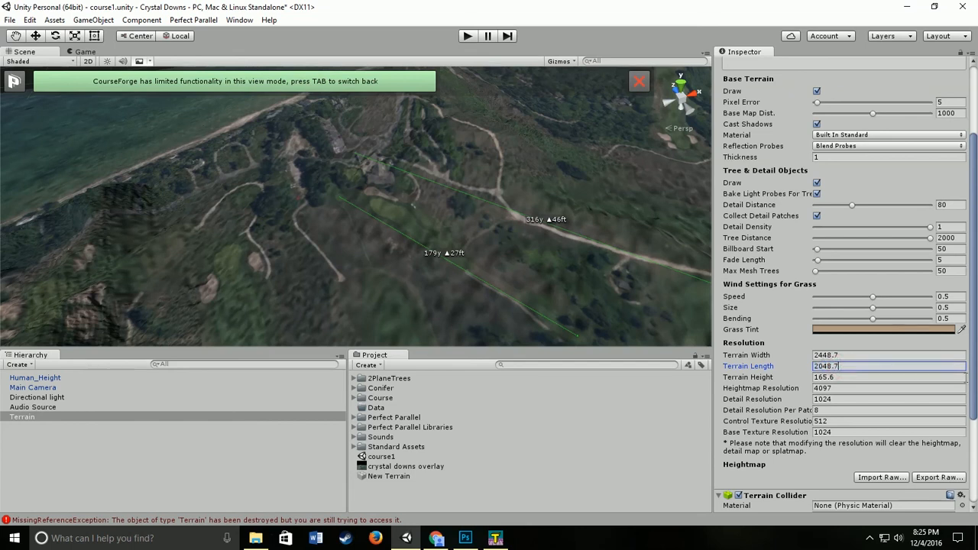
{"action": "left_click", "coordinate": [843, 377]}
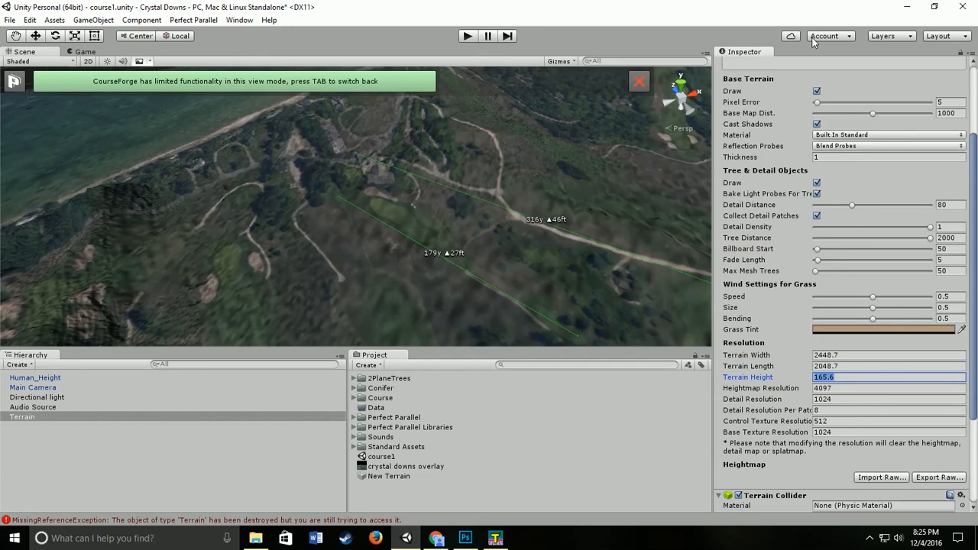
{"action": "scroll", "coordinate": [829, 198], "scroll_direction": "up", "scroll_amount": 5}
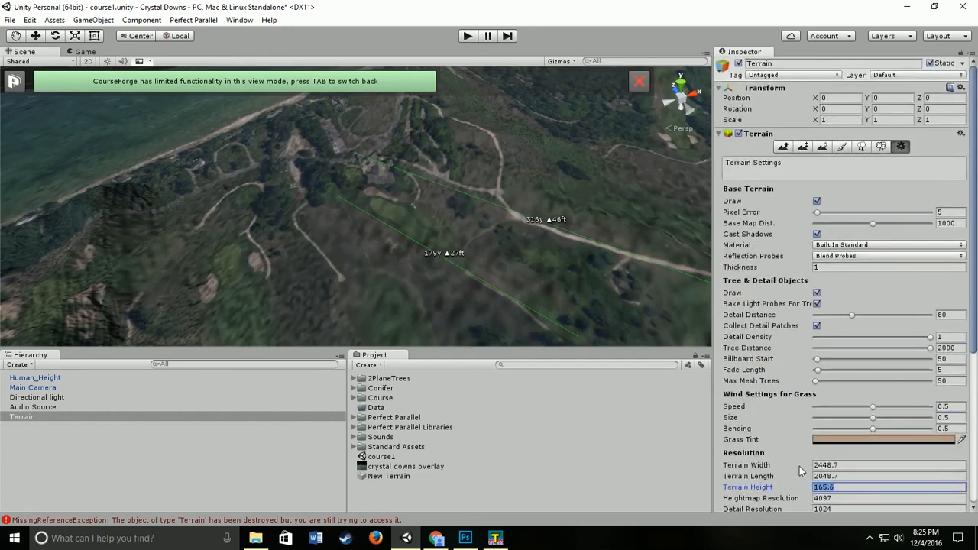
{"action": "left_click", "coordinate": [830, 476]}
{"action": "type", "text": "2448.7"}
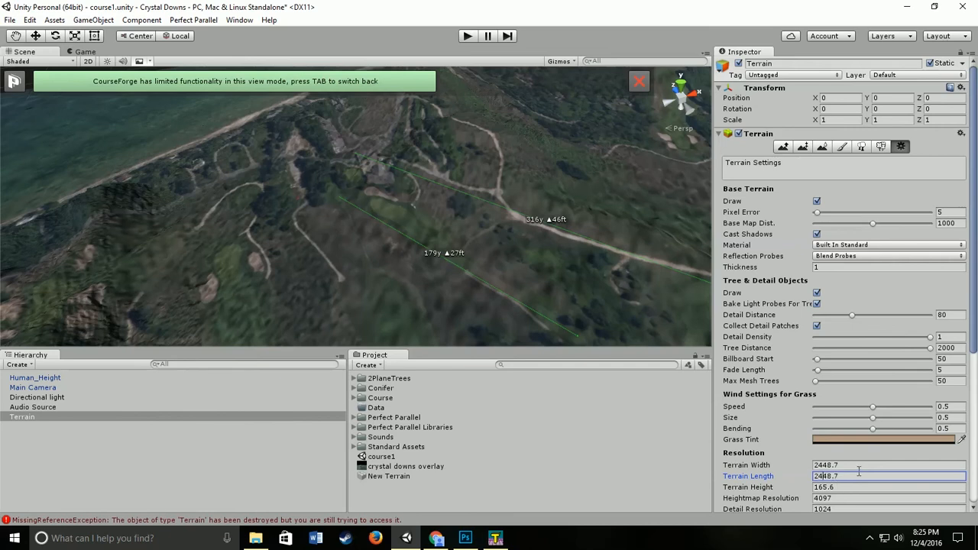
{"action": "scroll", "coordinate": [859, 472], "scroll_direction": "down", "scroll_amount": 2}
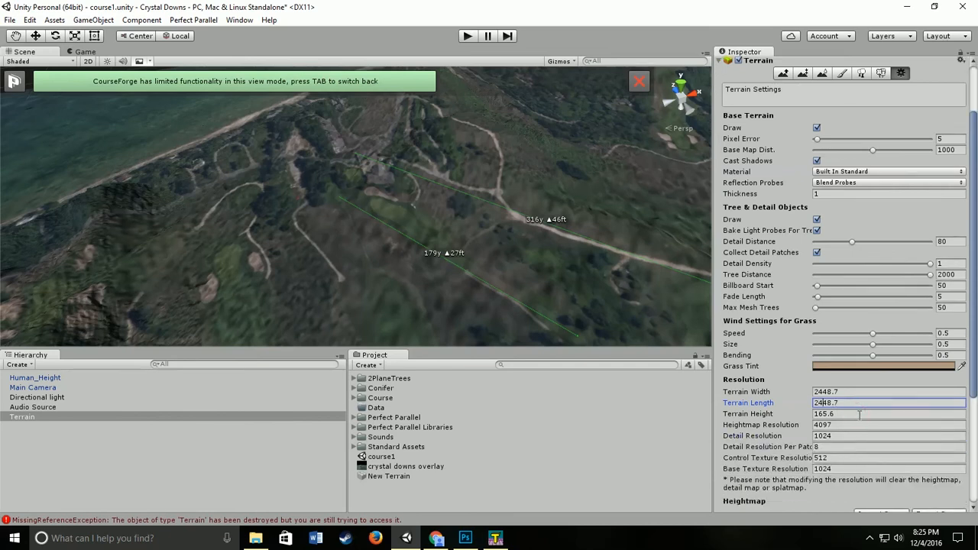
{"action": "left_click", "coordinate": [859, 414]}
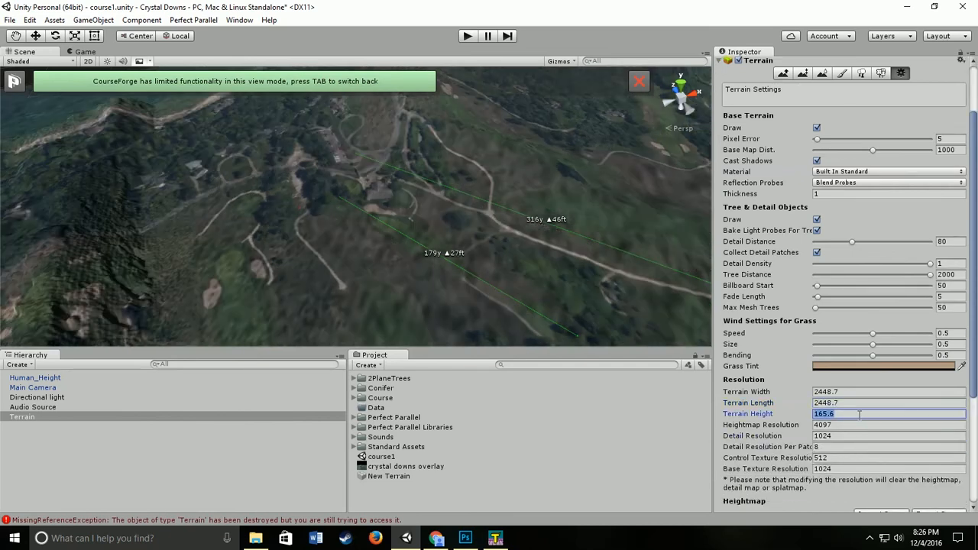
{"action": "scroll", "coordinate": [859, 414], "scroll_direction": "up", "scroll_amount": 2}
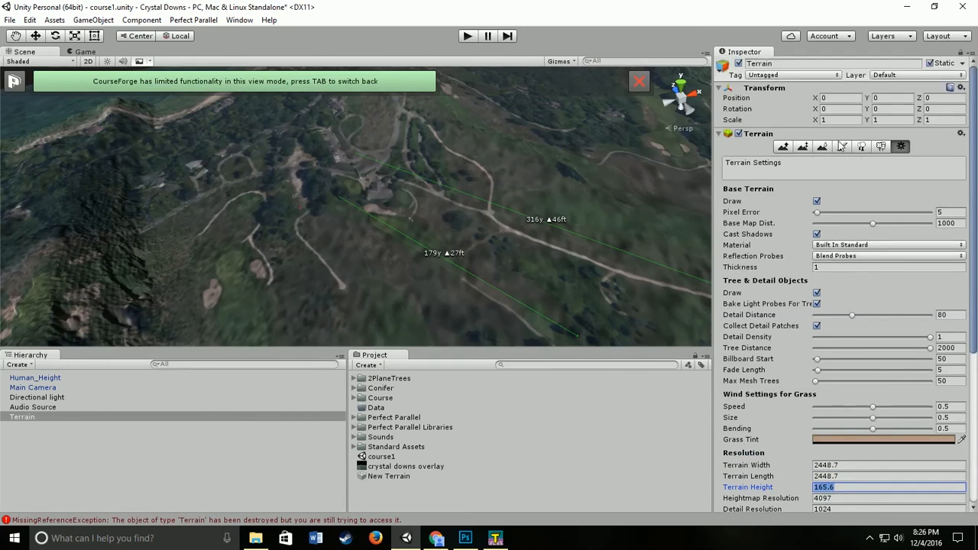
Edit the terrain's overlay texture, setting its X and Y size to 2448.7, and apply the change
{"action": "left_click", "coordinate": [841, 148]}
{"action": "left_click", "coordinate": [918, 306]}
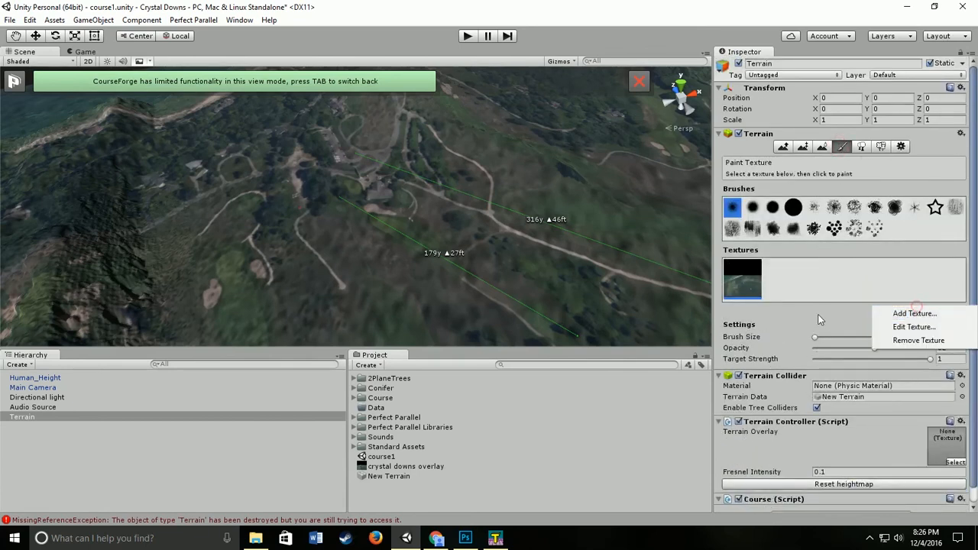
{"action": "left_click", "coordinate": [908, 328]}
{"action": "left_click", "coordinate": [493, 310]}
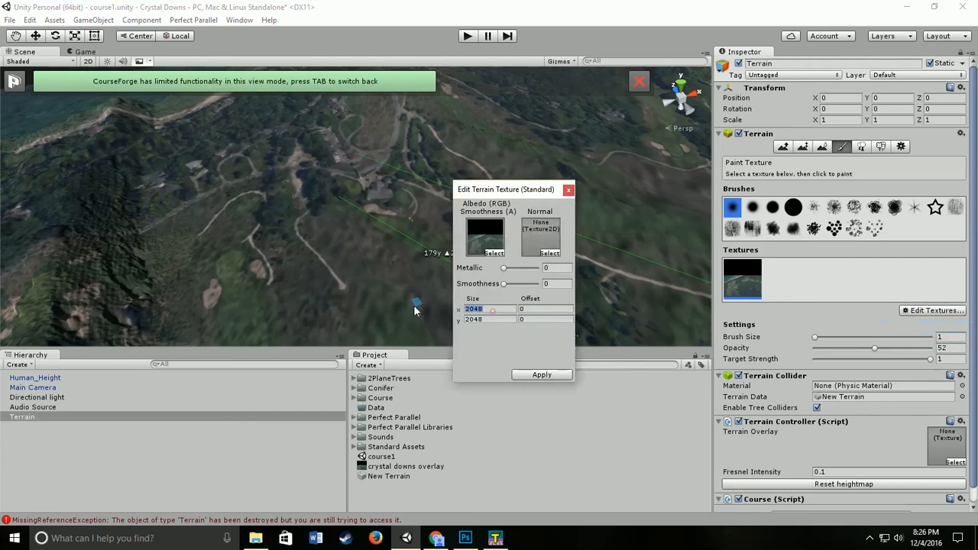
{"action": "type", "text": "2448.7"}
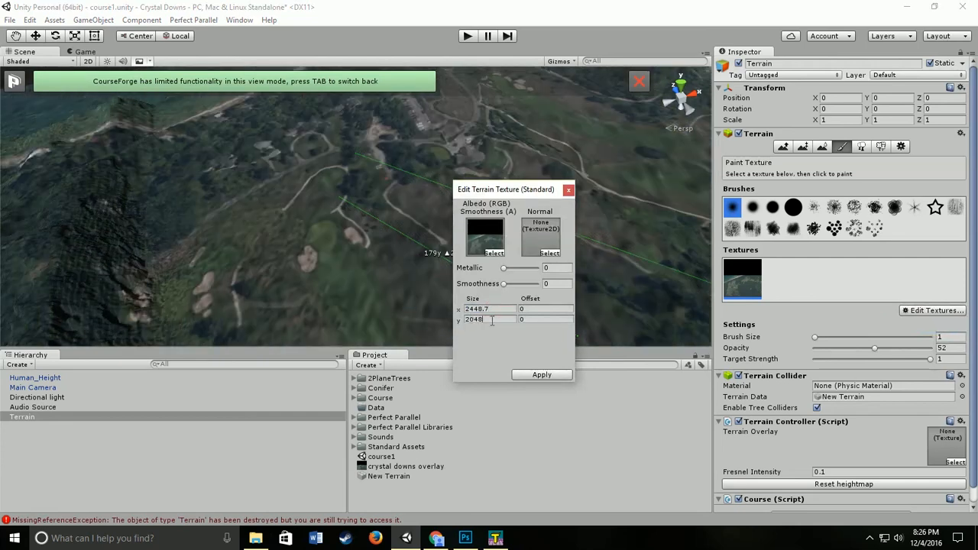
{"action": "double_click", "coordinate": [492, 320]}
{"action": "type", "text": "2448"}
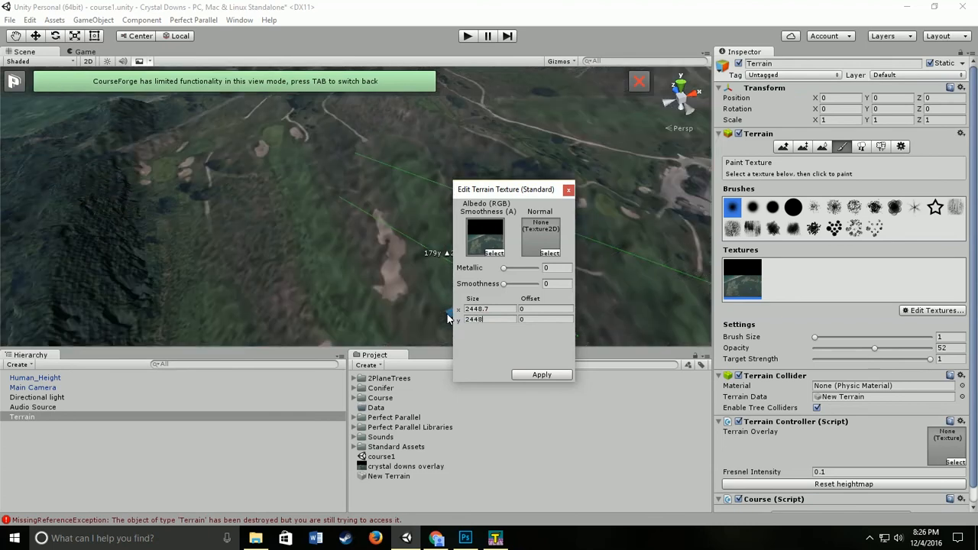
{"action": "type", "text": ".7"}
{"action": "left_click", "coordinate": [542, 375]}
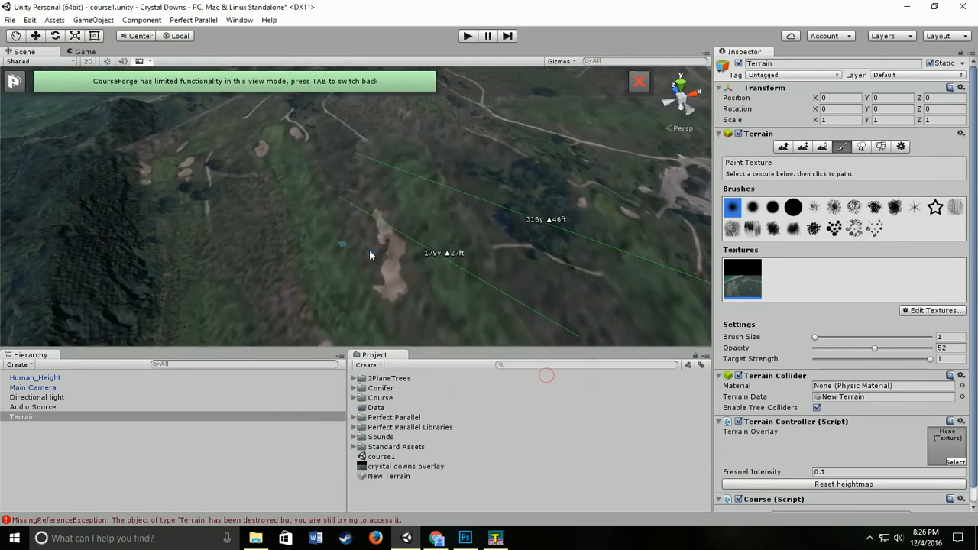
Leave terrain mode and remeasure the distance and height difference between the trees beside the green and the far end of the cart path
{"action": "right_click_drag", "start_coordinate": [203, 251], "coordinate": [433, 236]}
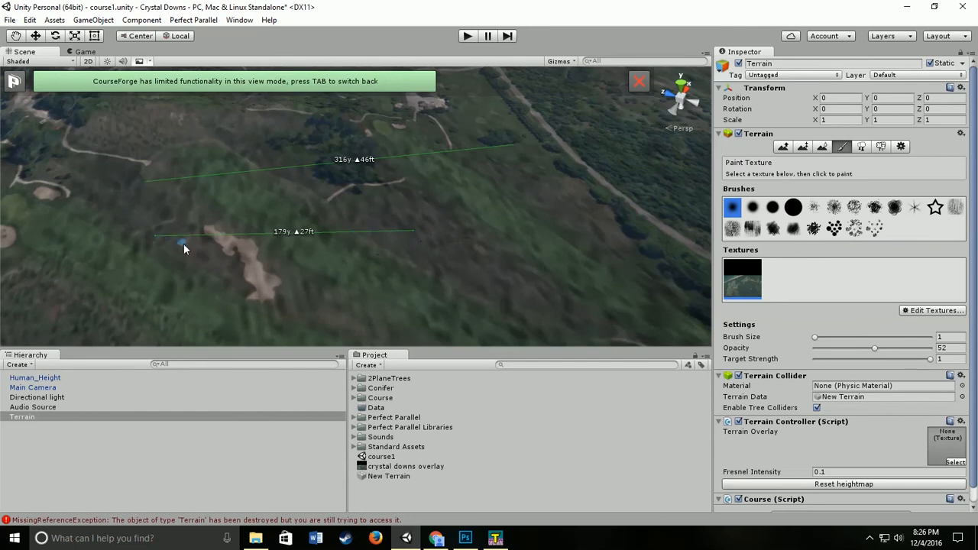
{"action": "mouse_move", "coordinate": [286, 255]}
{"action": "right_mouse_down"}
{"action": "mouse_move", "coordinate": [277, 231]}
{"action": "mouse_move", "coordinate": [115, 212]}
{"action": "mouse_move", "coordinate": [159, 200]}
{"action": "mouse_move", "coordinate": [277, 293]}
{"action": "mouse_move", "coordinate": [324, 241]}
{"action": "mouse_move", "coordinate": [253, 230]}
{"action": "mouse_move", "coordinate": [262, 221]}
{"action": "mouse_move", "coordinate": [262, 283]}
{"action": "mouse_move", "coordinate": [286, 280]}
{"action": "mouse_move", "coordinate": [273, 247]}
{"action": "right_mouse_up"}
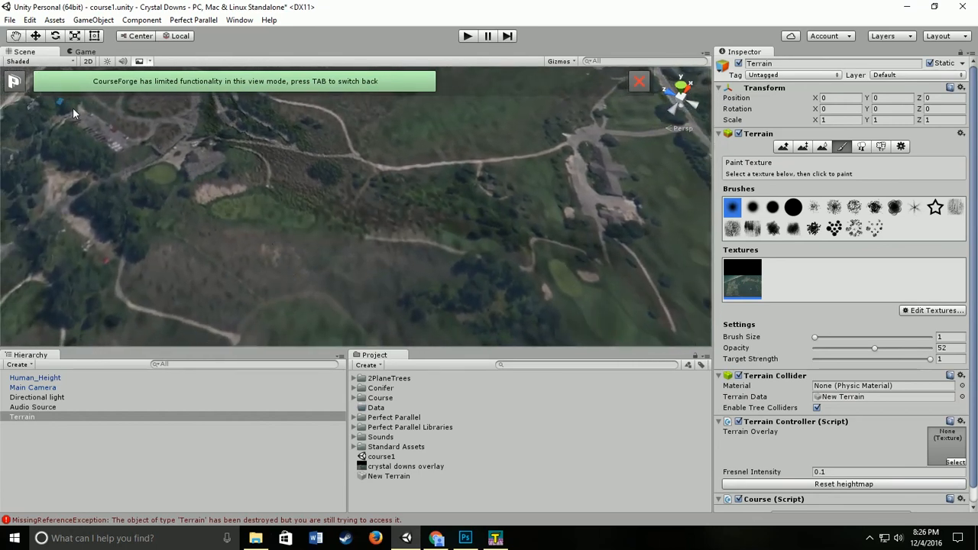
{"action": "key", "text": "Tab"}
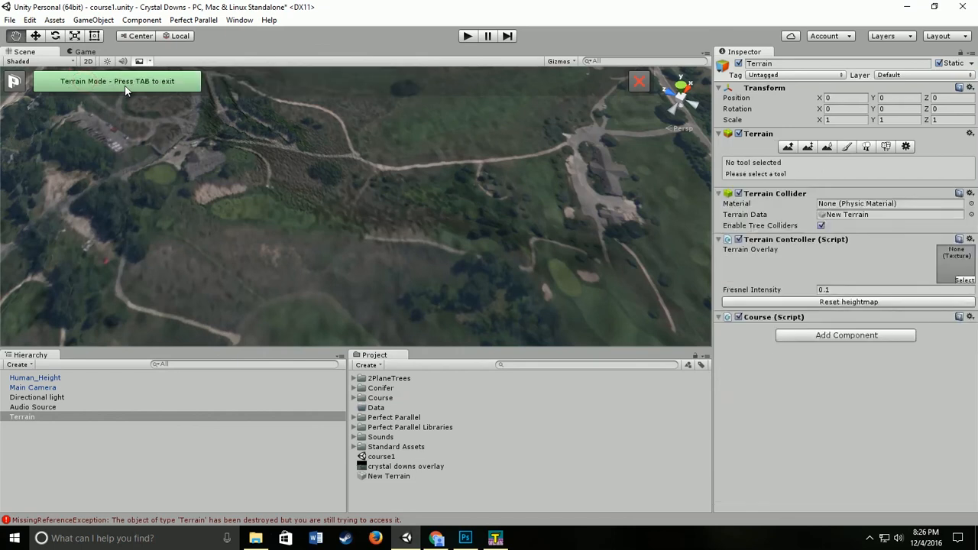
{"action": "key", "text": "Tab"}
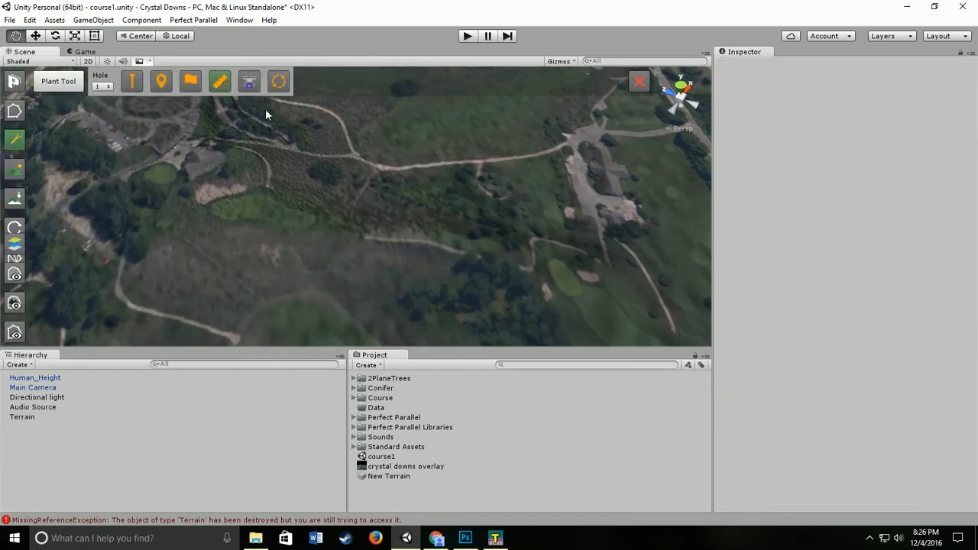
{"action": "left_click", "coordinate": [166, 227]}
{"action": "right_click_drag", "start_coordinate": [348, 239], "coordinate": [377, 283]}
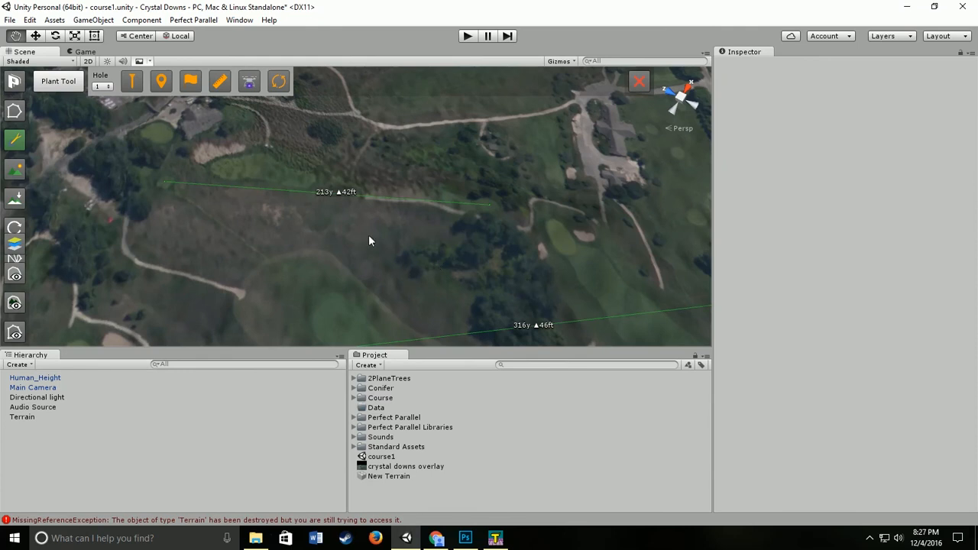
Open Calculator and divide Unity's 42 ft height difference by the real height difference of 26
{"action": "mouse_move", "coordinate": [495, 533]}
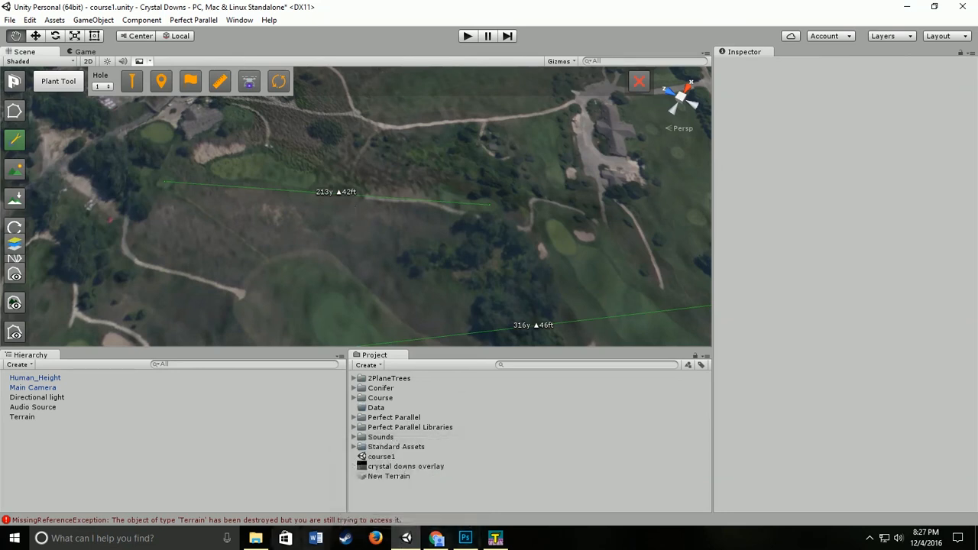
{"action": "left_click", "coordinate": [70, 527]}
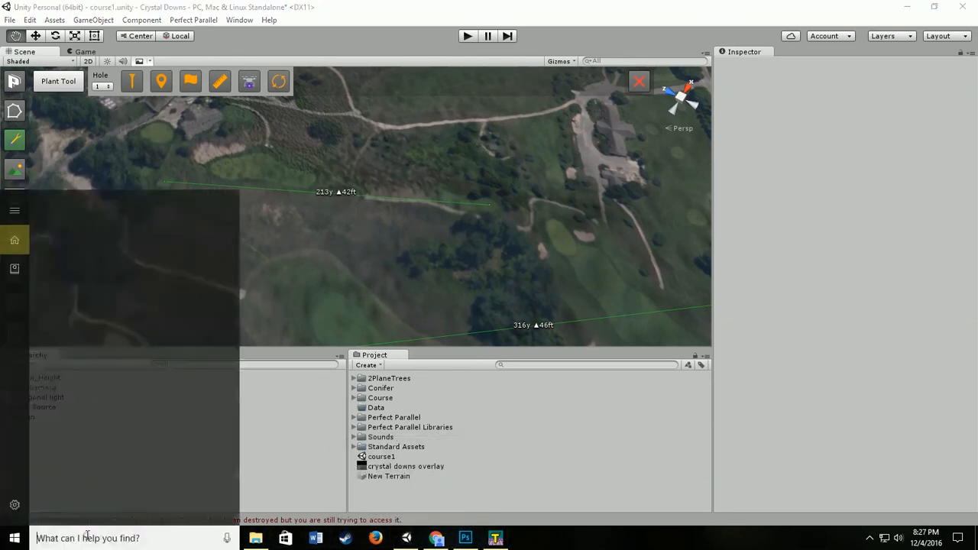
{"action": "type", "text": "calc"}
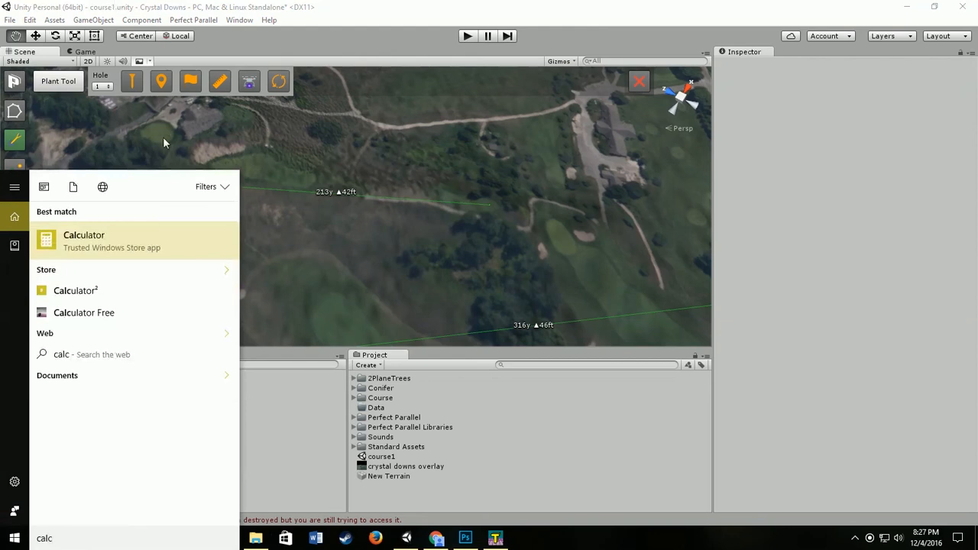
{"action": "left_click", "coordinate": [116, 237]}
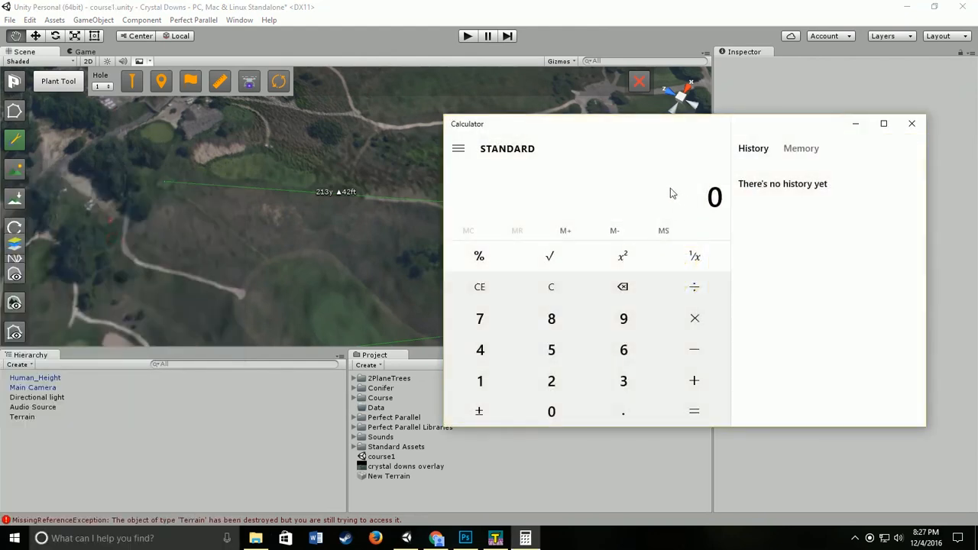
{"action": "type", "text": "42 ÷ "}
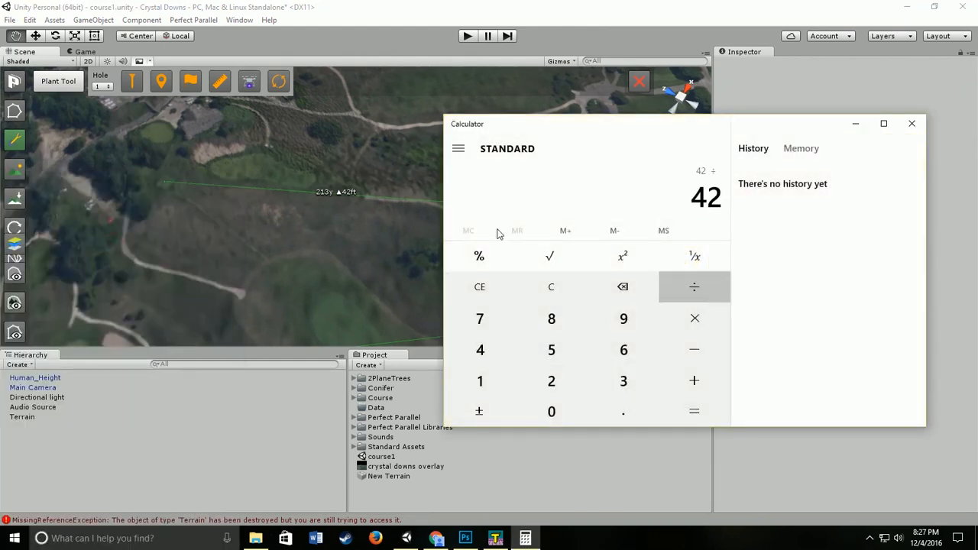
{"action": "type", "text": "26"}
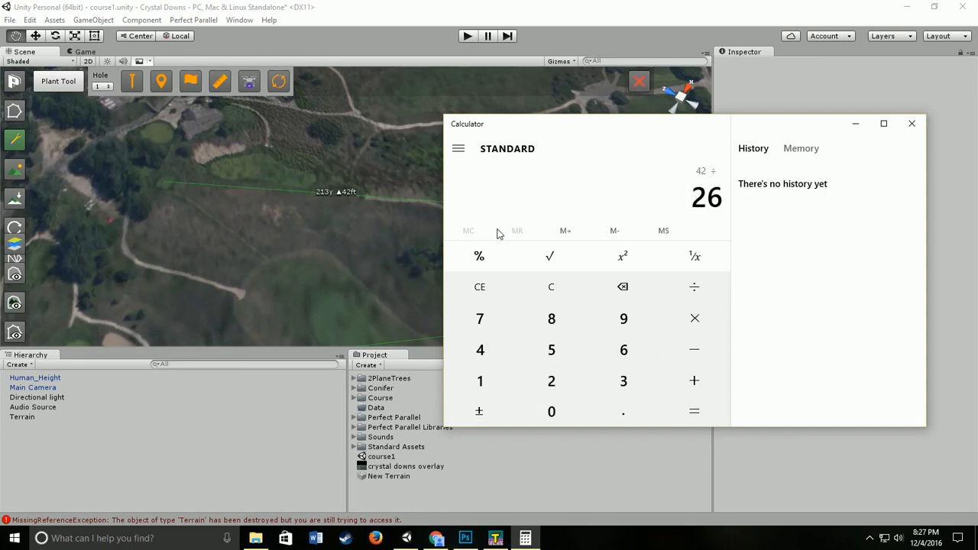
{"action": "key", "text": "Return"}
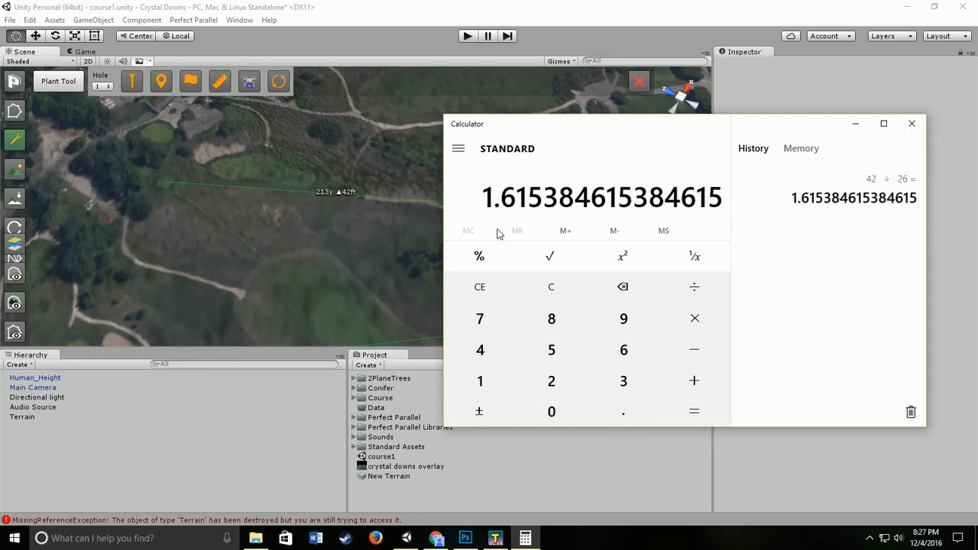
Clear the calculation and divide 26 by 42 to get the terrain height correction factor
{"action": "left_click", "coordinate": [554, 289]}
{"action": "type", "text": "26/42"}
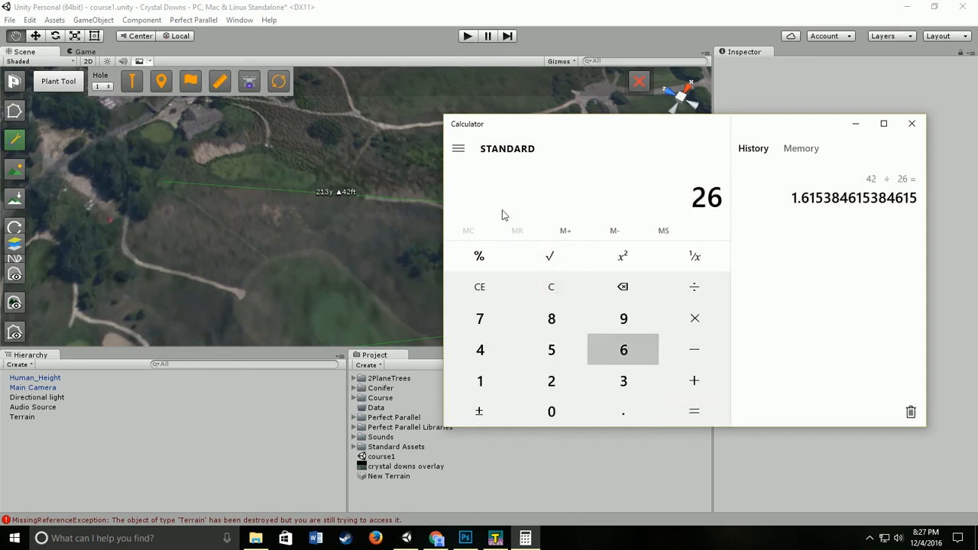
{"action": "key", "text": "Return"}
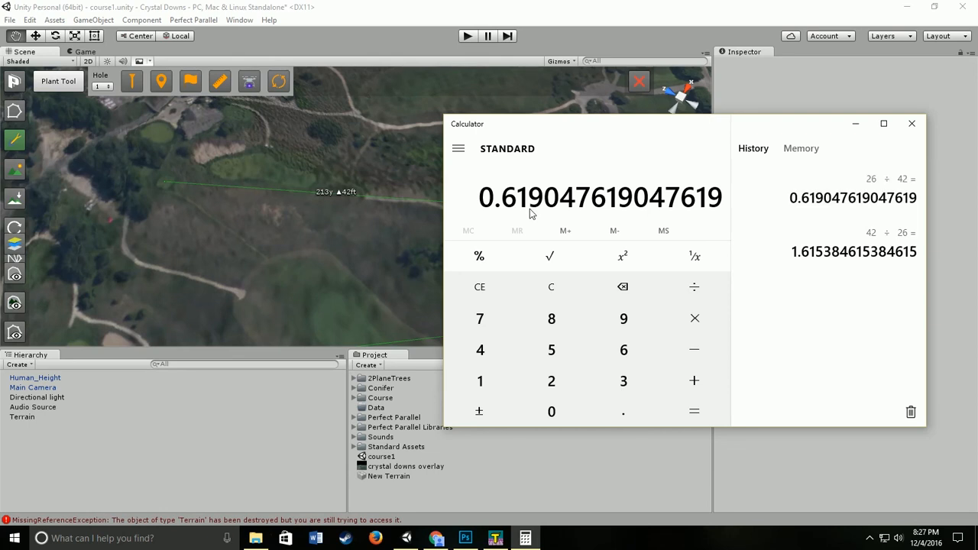
Put Calculator away, select the terrain in Unity and open its settings at the resolution values
{"action": "left_click", "coordinate": [855, 127]}
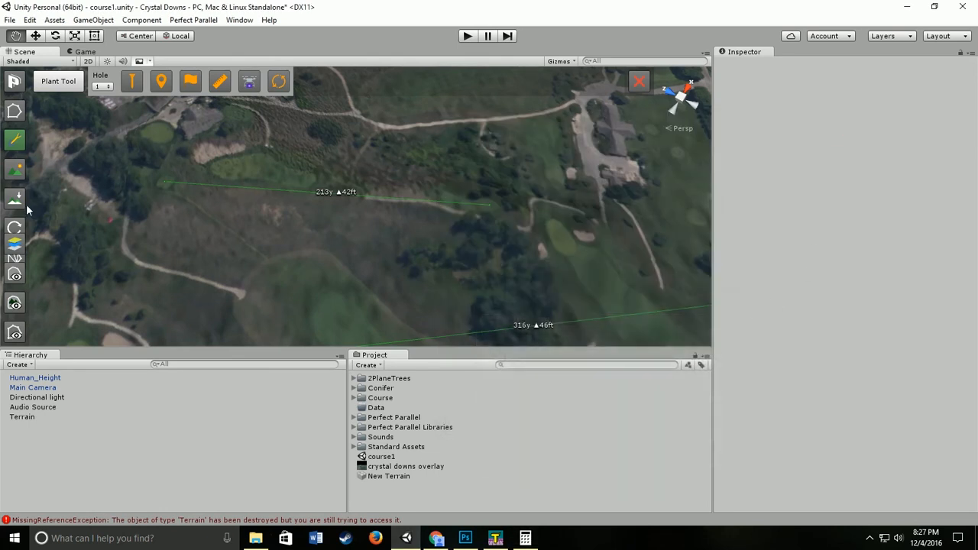
{"action": "left_click", "coordinate": [29, 417]}
{"action": "left_click", "coordinate": [902, 146]}
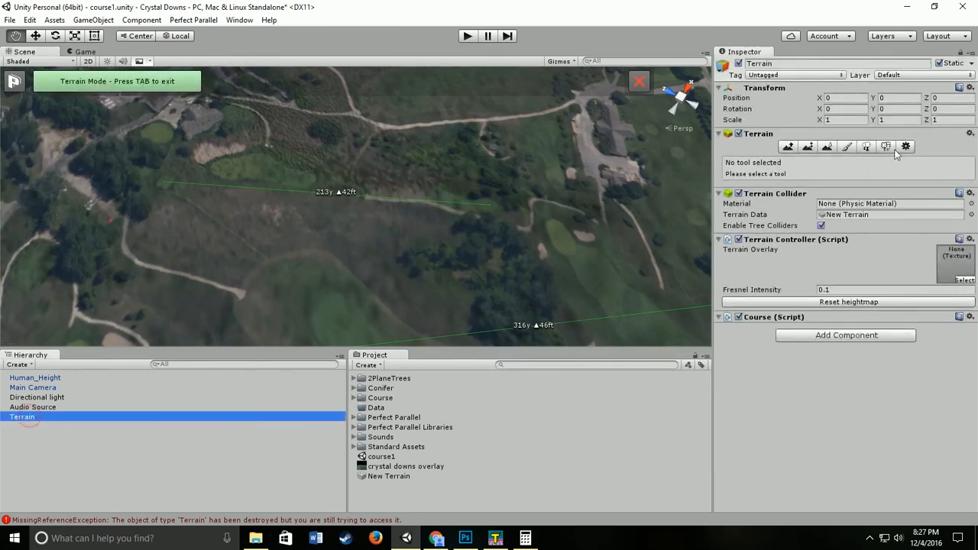
{"action": "scroll", "coordinate": [857, 257], "scroll_direction": "down", "scroll_amount": 4}
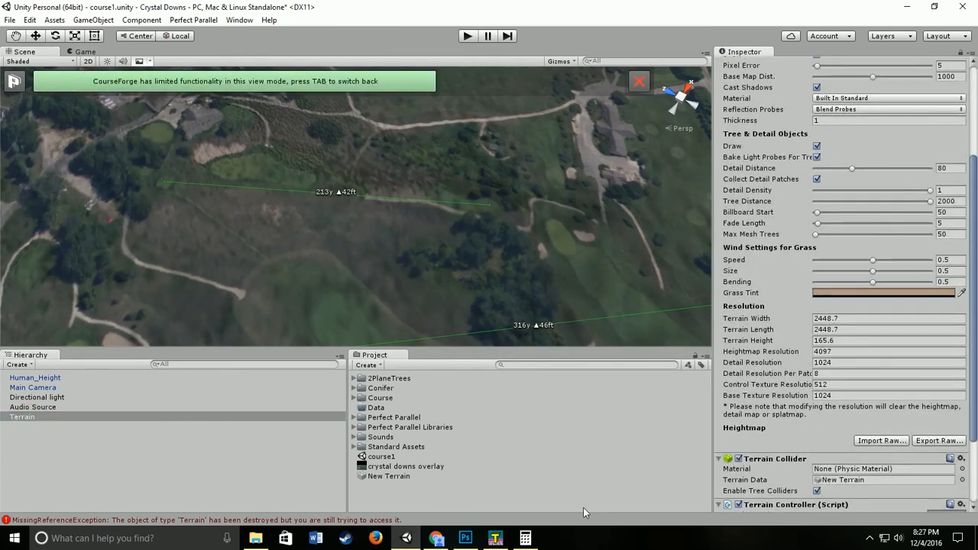
Return to Calculator and multiply the height correction factor by the terrain height of 165.6
{"action": "left_click", "coordinate": [526, 538]}
{"action": "left_click_drag", "start_coordinate": [645, 136], "coordinate": [374, 153]}
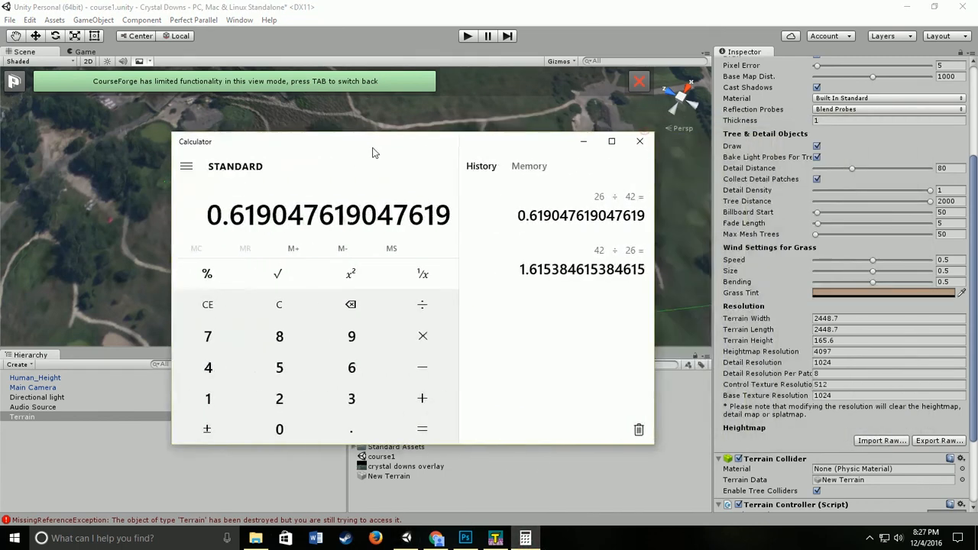
{"action": "left_click", "coordinate": [425, 341]}
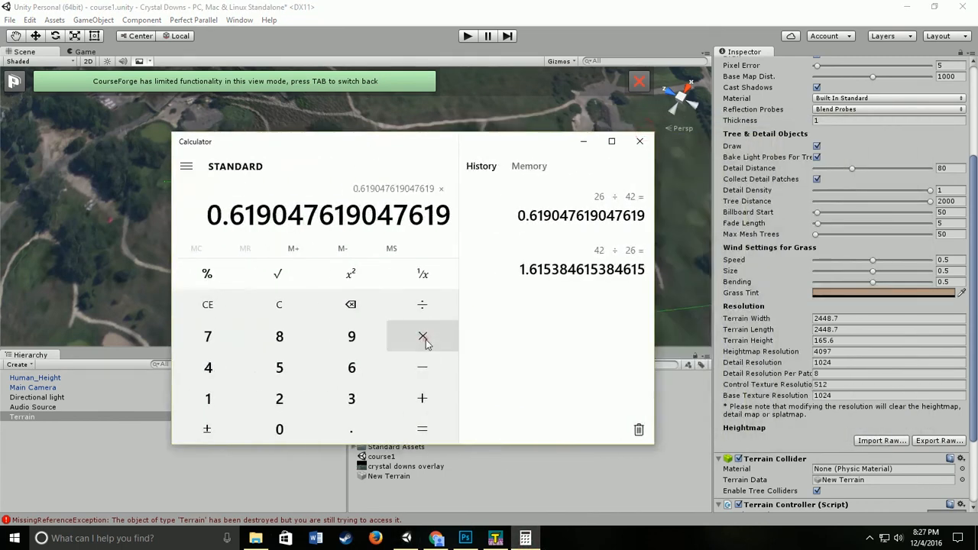
{"action": "type", "text": "165."}
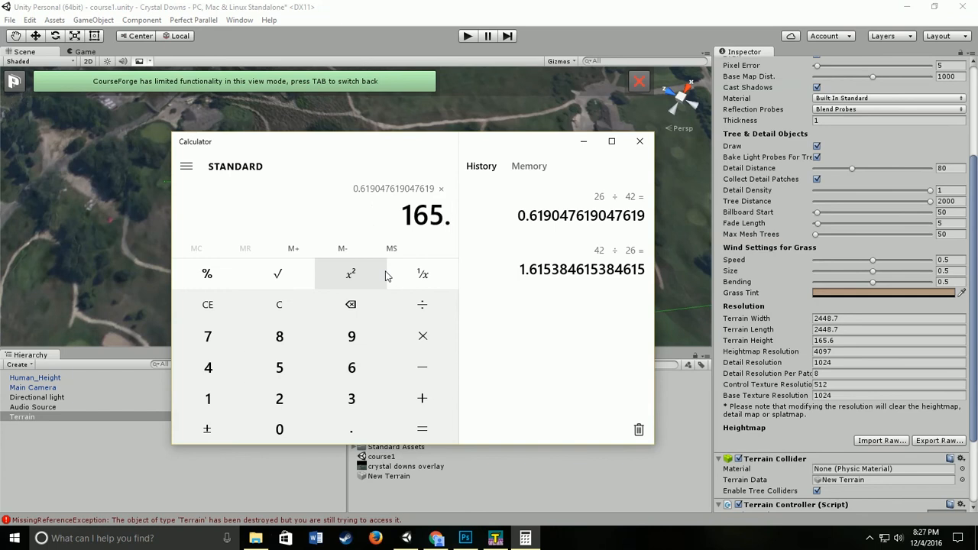
{"action": "type", "text": "6"}
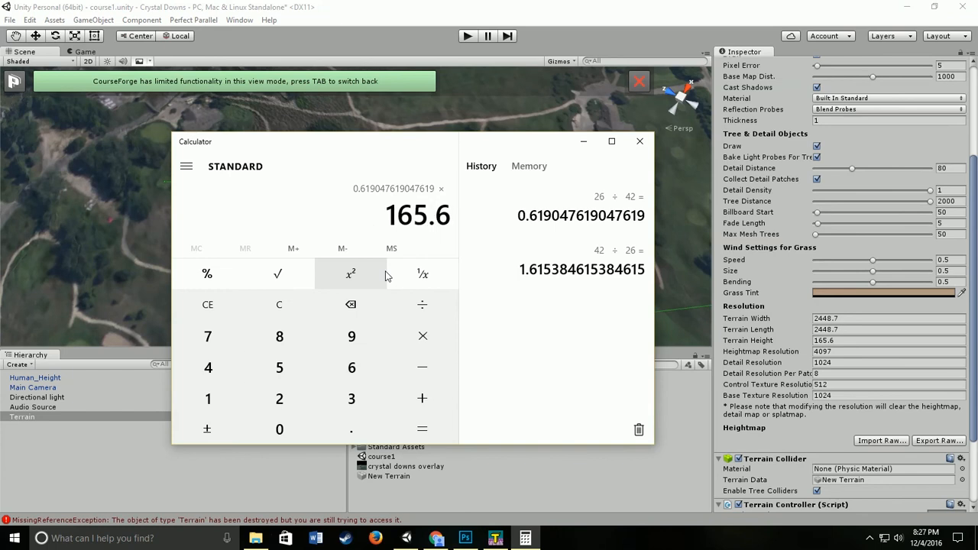
{"action": "left_click", "coordinate": [422, 428]}
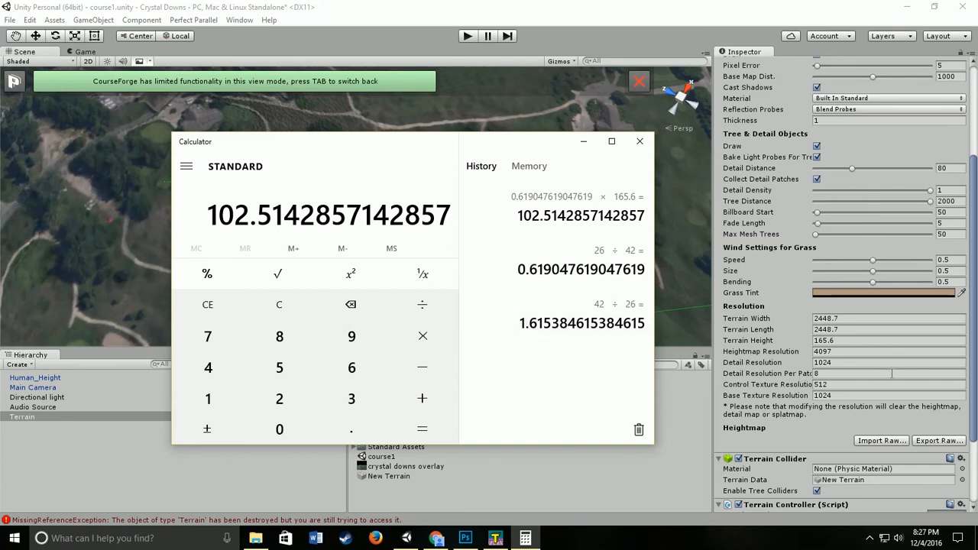
Set the terrain height to 102.5 in the terrain's resolution settings
{"action": "left_click", "coordinate": [839, 342]}
{"action": "type", "text": "102"}
{"action": "left_click", "coordinate": [525, 538]}
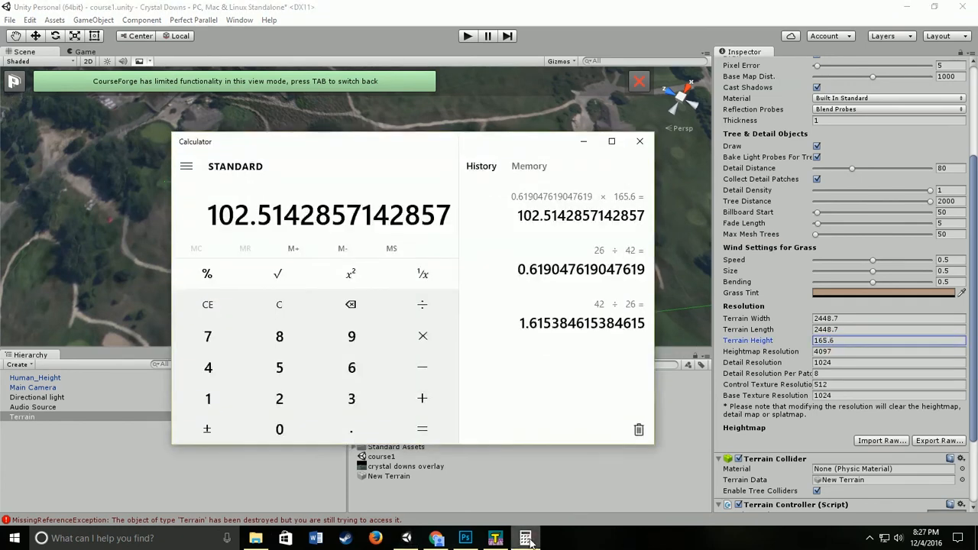
{"action": "left_click", "coordinate": [842, 340]}
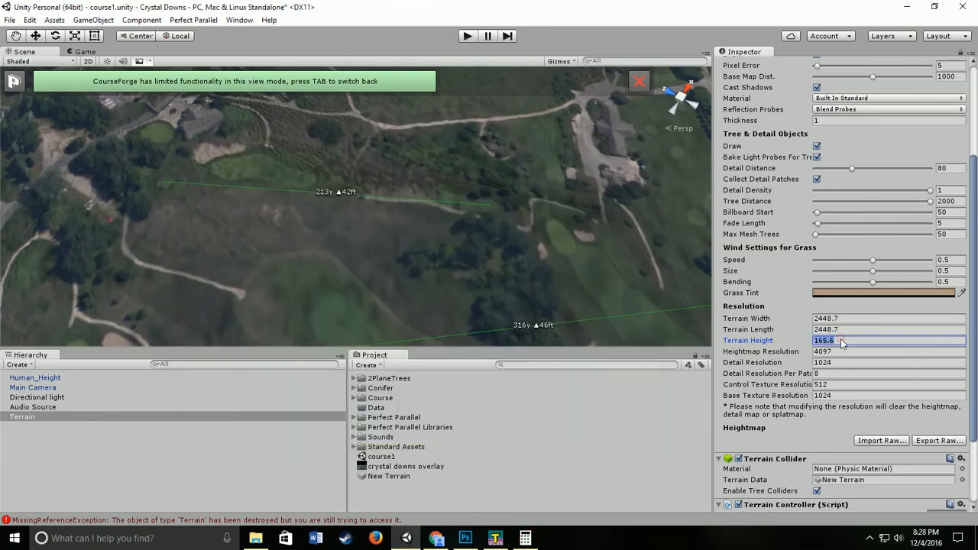
{"action": "type", "text": "102.5"}
{"action": "left_click", "coordinate": [845, 351]}
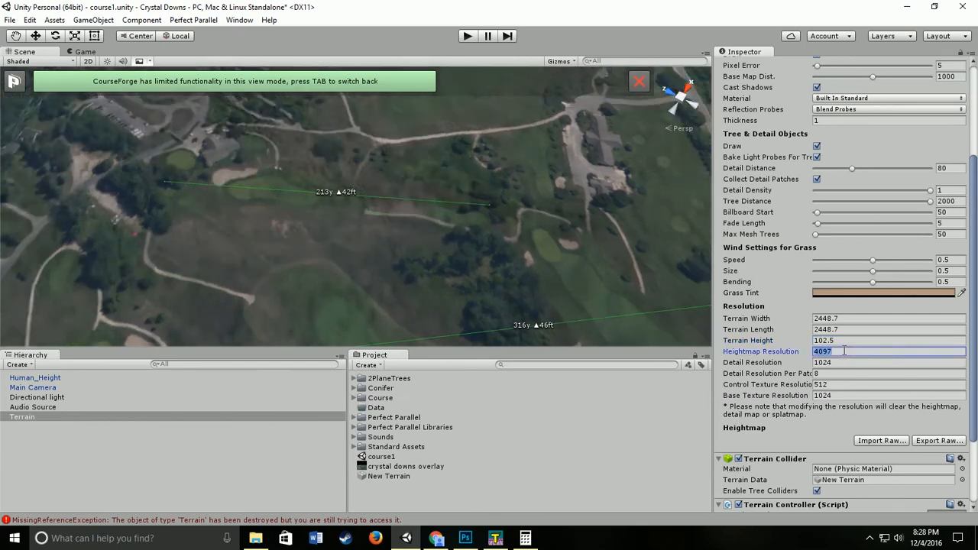
Leave terrain mode, check the height differences on the measurement lines and inspect the course's relief from several angles
{"action": "left_click", "coordinate": [74, 84]}
{"action": "left_click", "coordinate": [75, 84]}
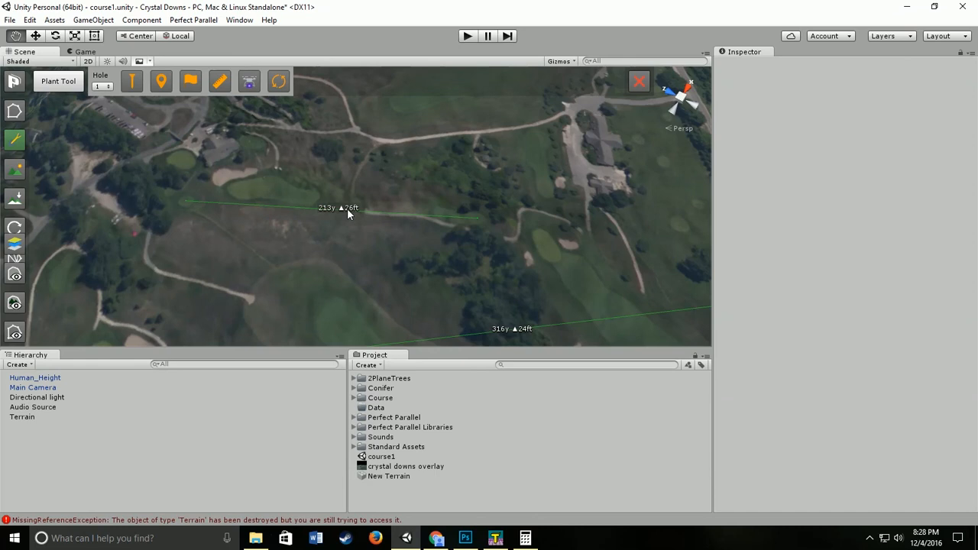
{"action": "right_click_drag", "start_coordinate": [349, 208], "coordinate": [131, 91]}
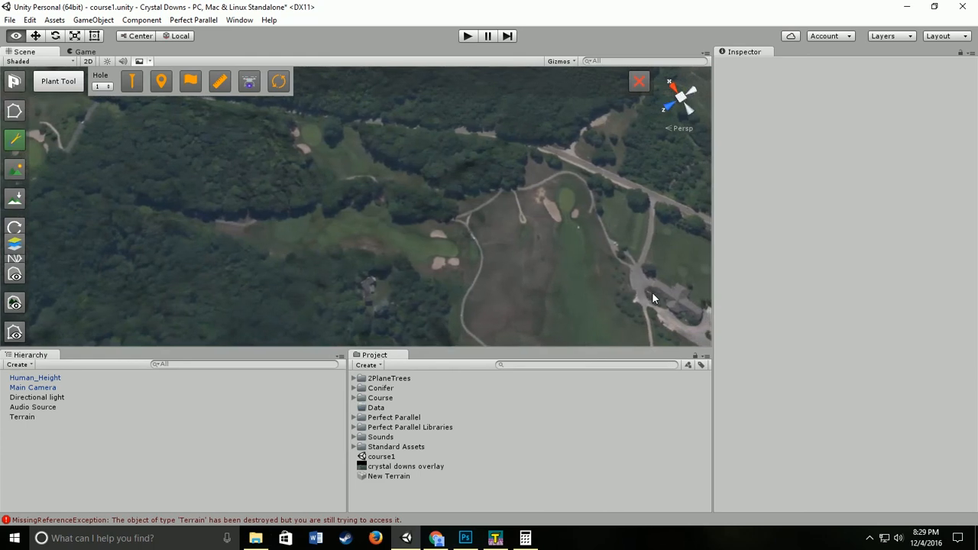
{"action": "right_click_drag", "start_coordinate": [673, 293], "coordinate": [967, 201]}
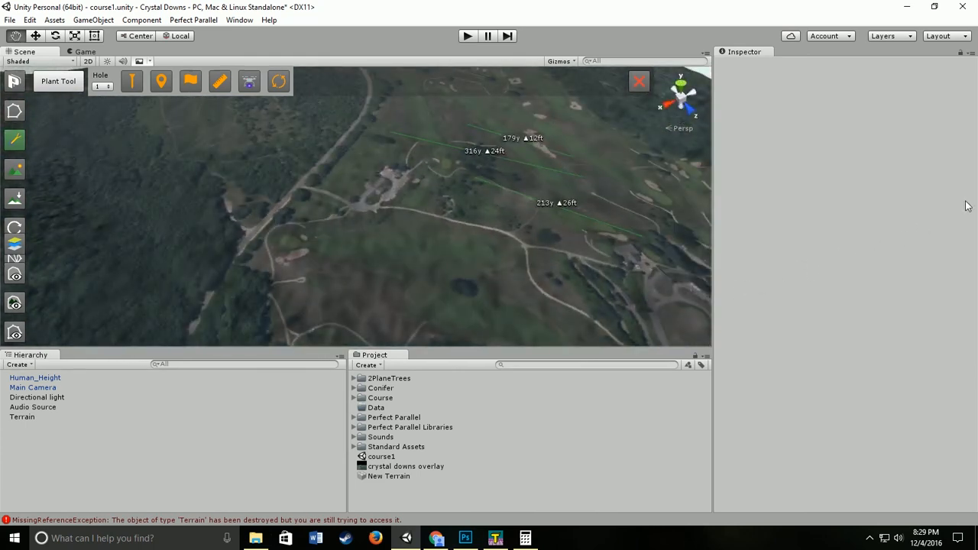